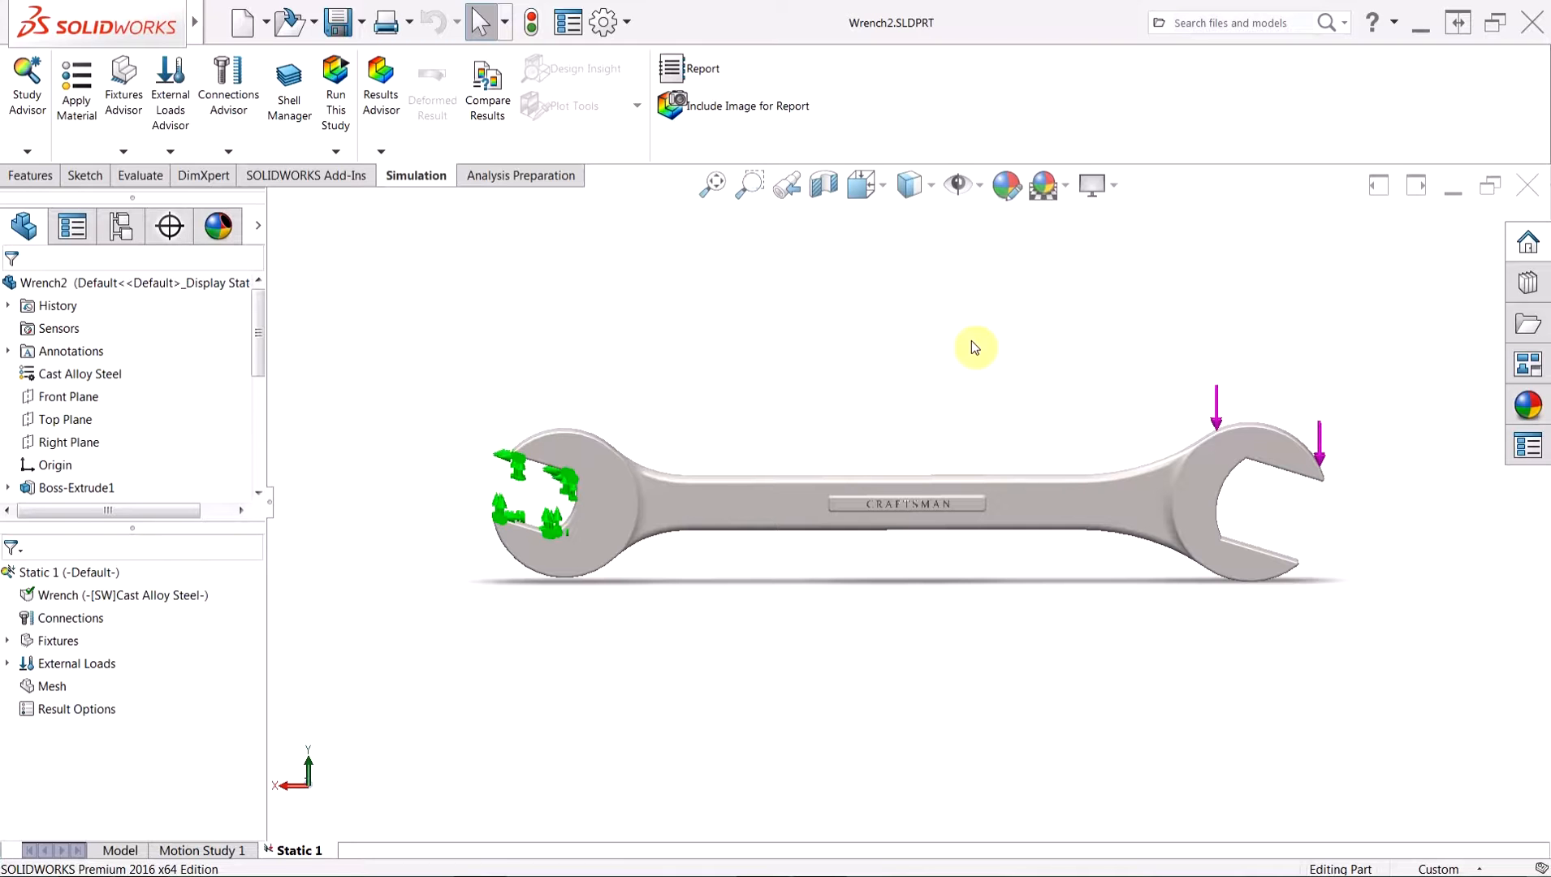
Step: Suppress the Cut-Extrude1 and Cut-Extrude2 features of the wrench, including the engraved handle lettering
mouse_move(896, 340)
middle_down()
mouse_move(942, 402)
mouse_move(887, 335)
middle_up()
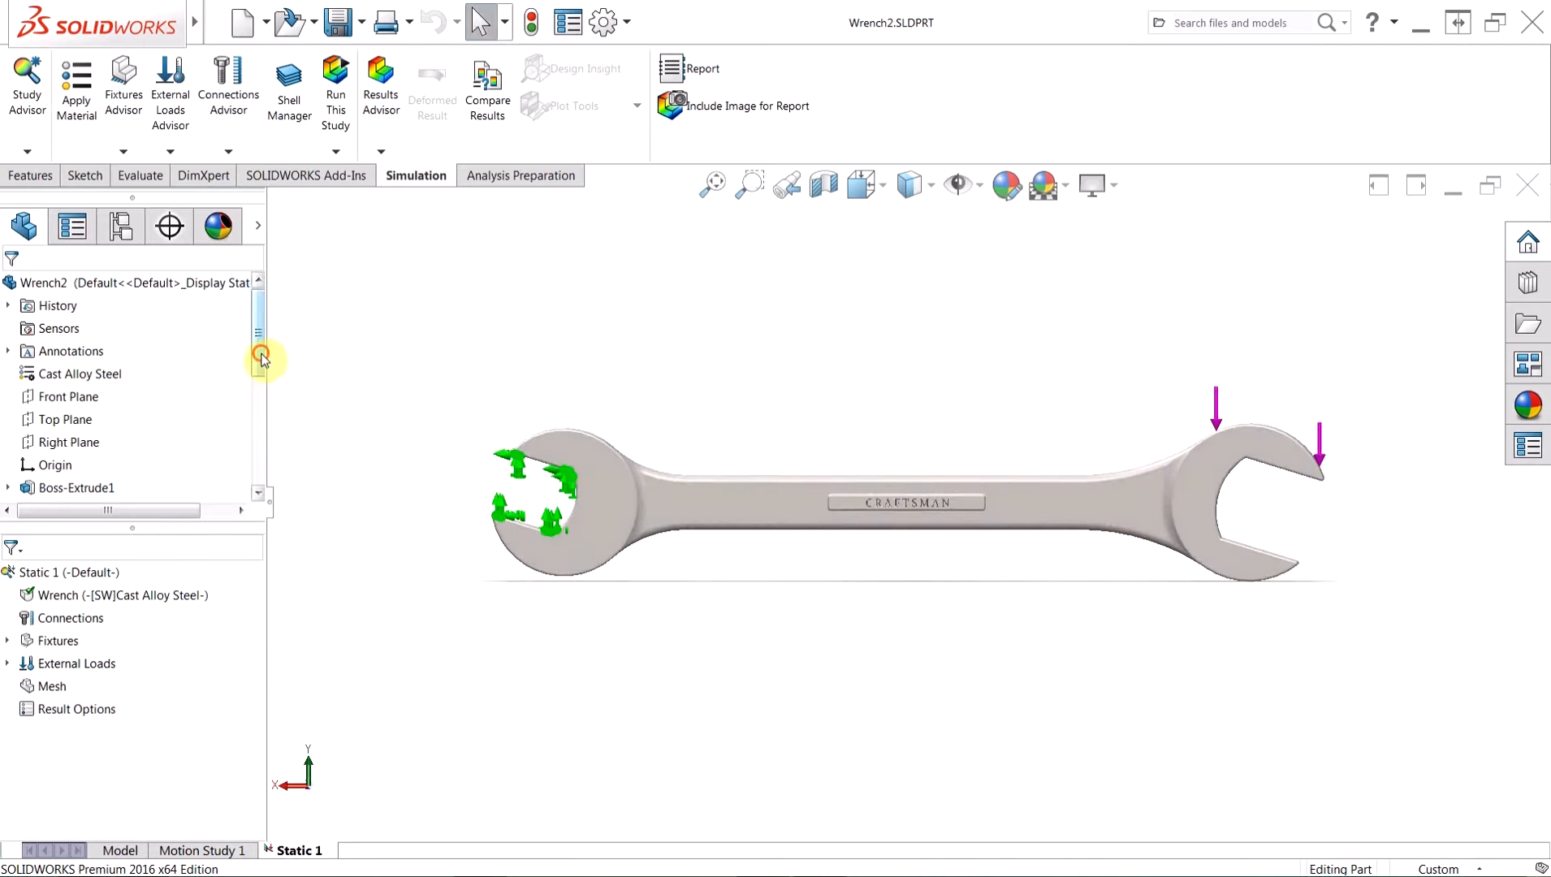
drag(259, 346, 274, 469)
click(94, 467)
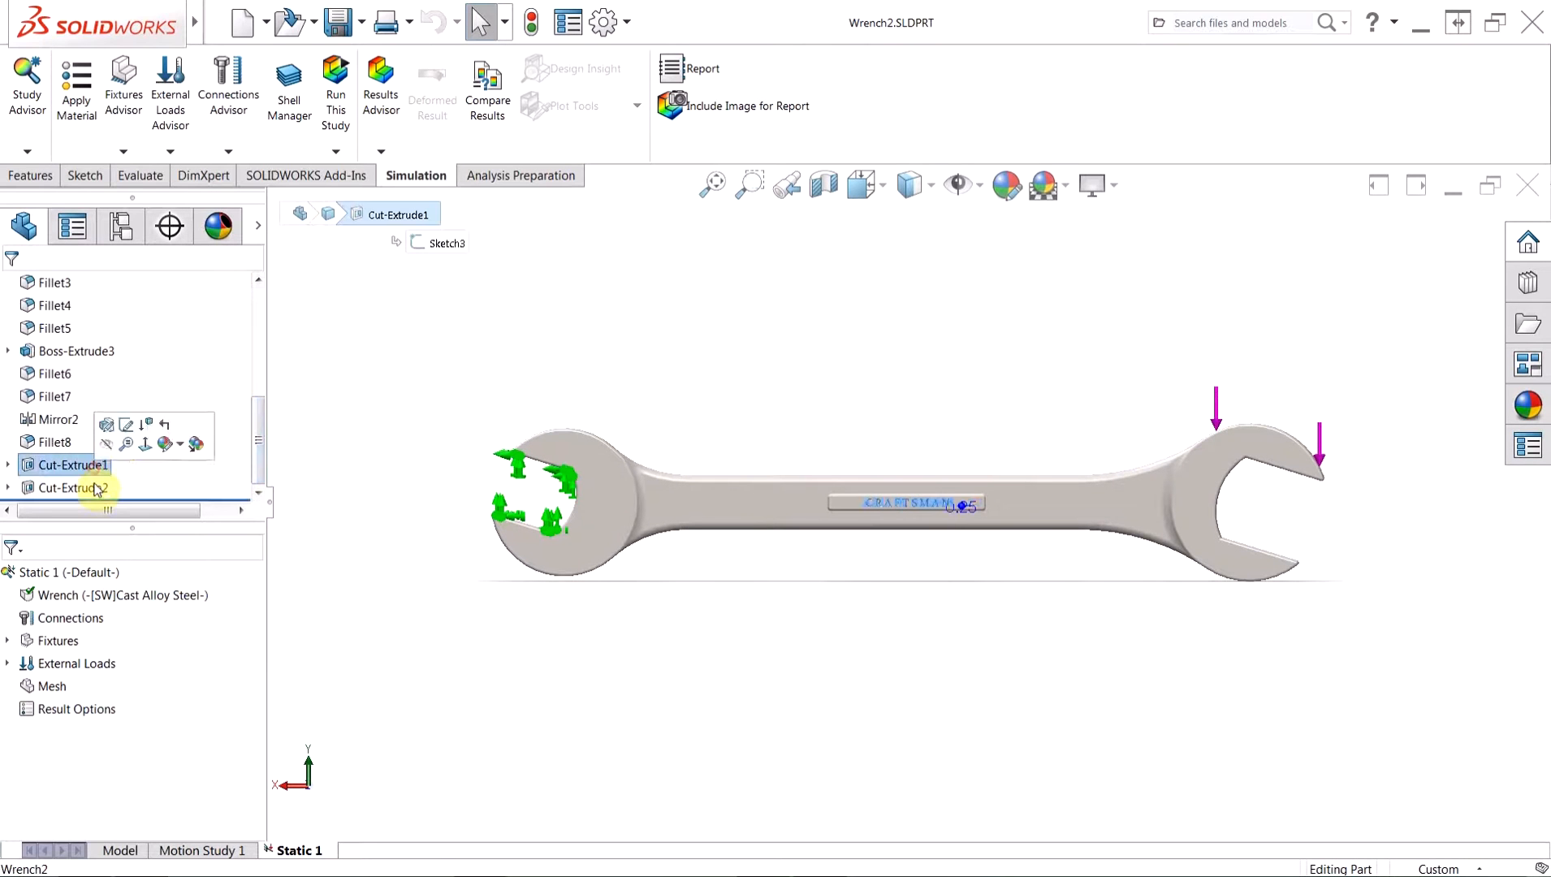
ctrl+click(97, 487)
click(108, 442)
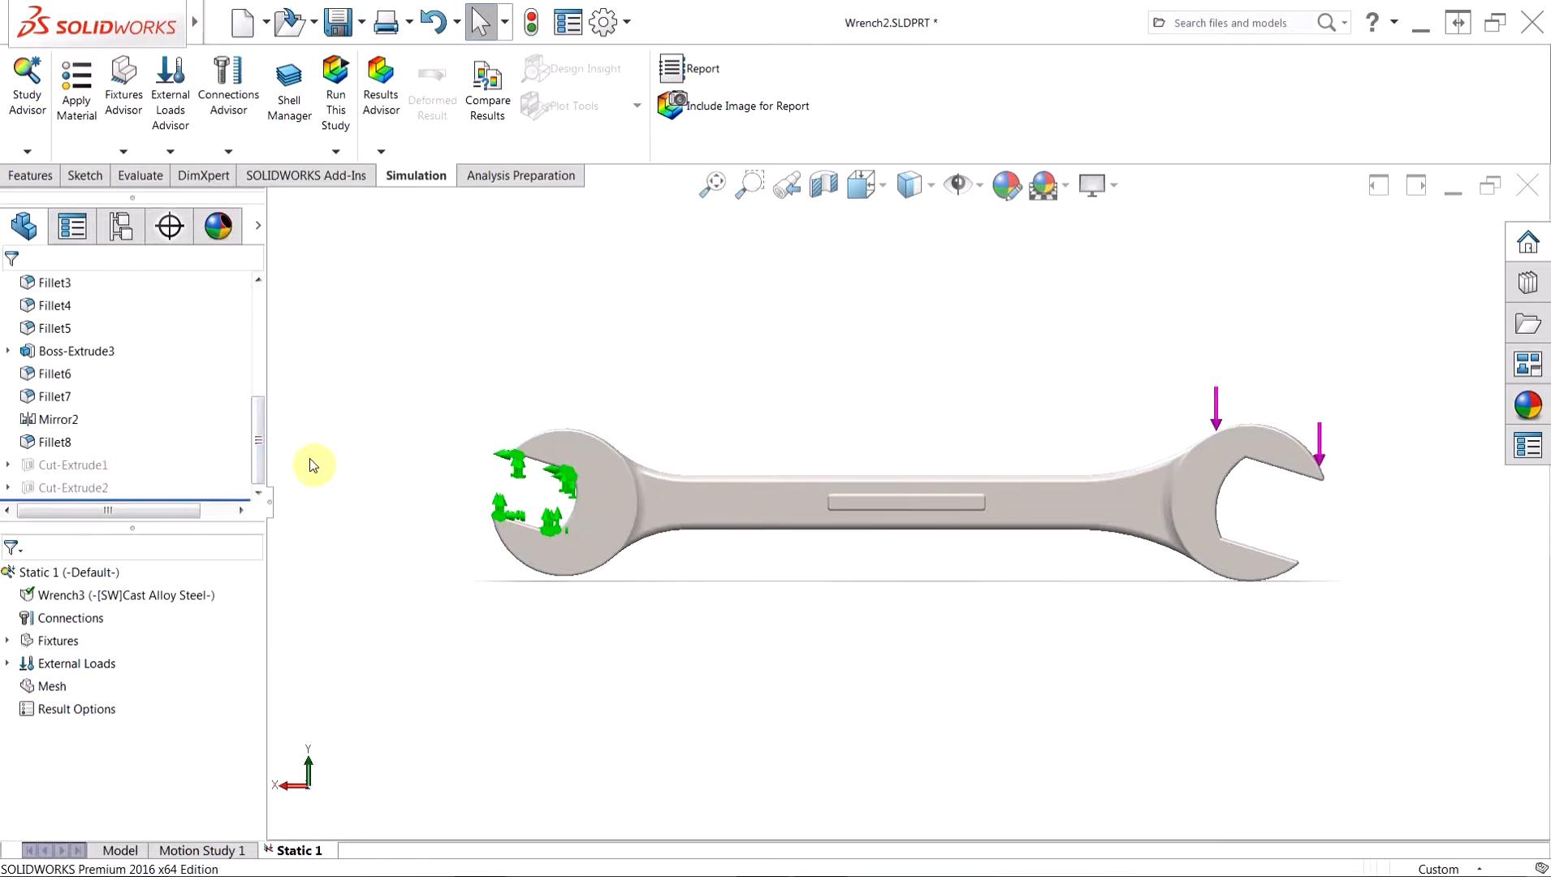
Step: Run the Static 1 study on the simplified wrench to produce its von Mises stress plot
drag(263, 429, 260, 315)
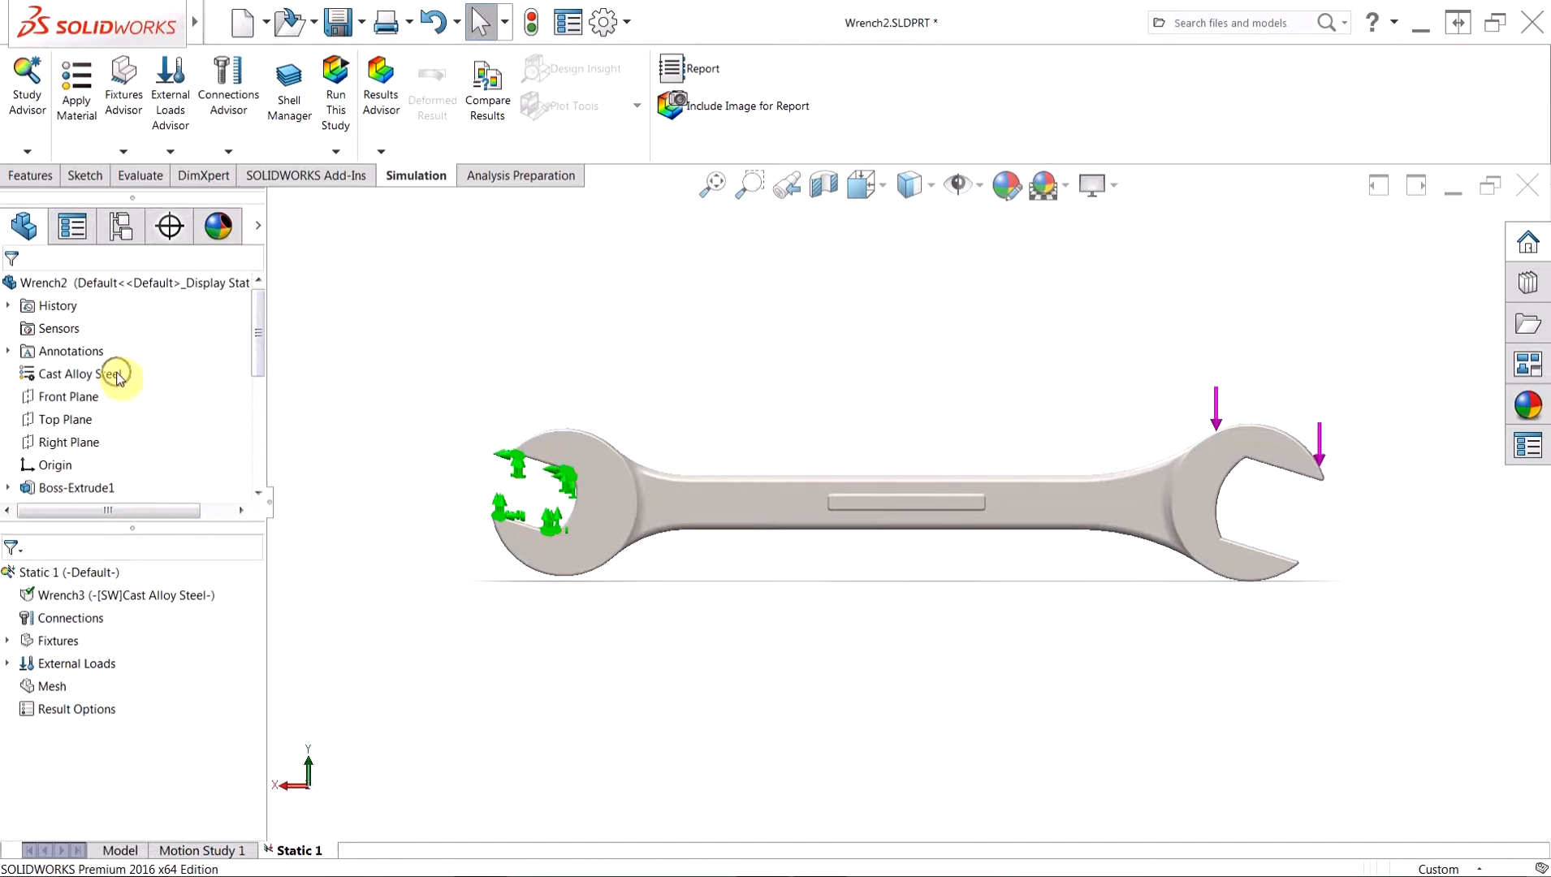
click(336, 94)
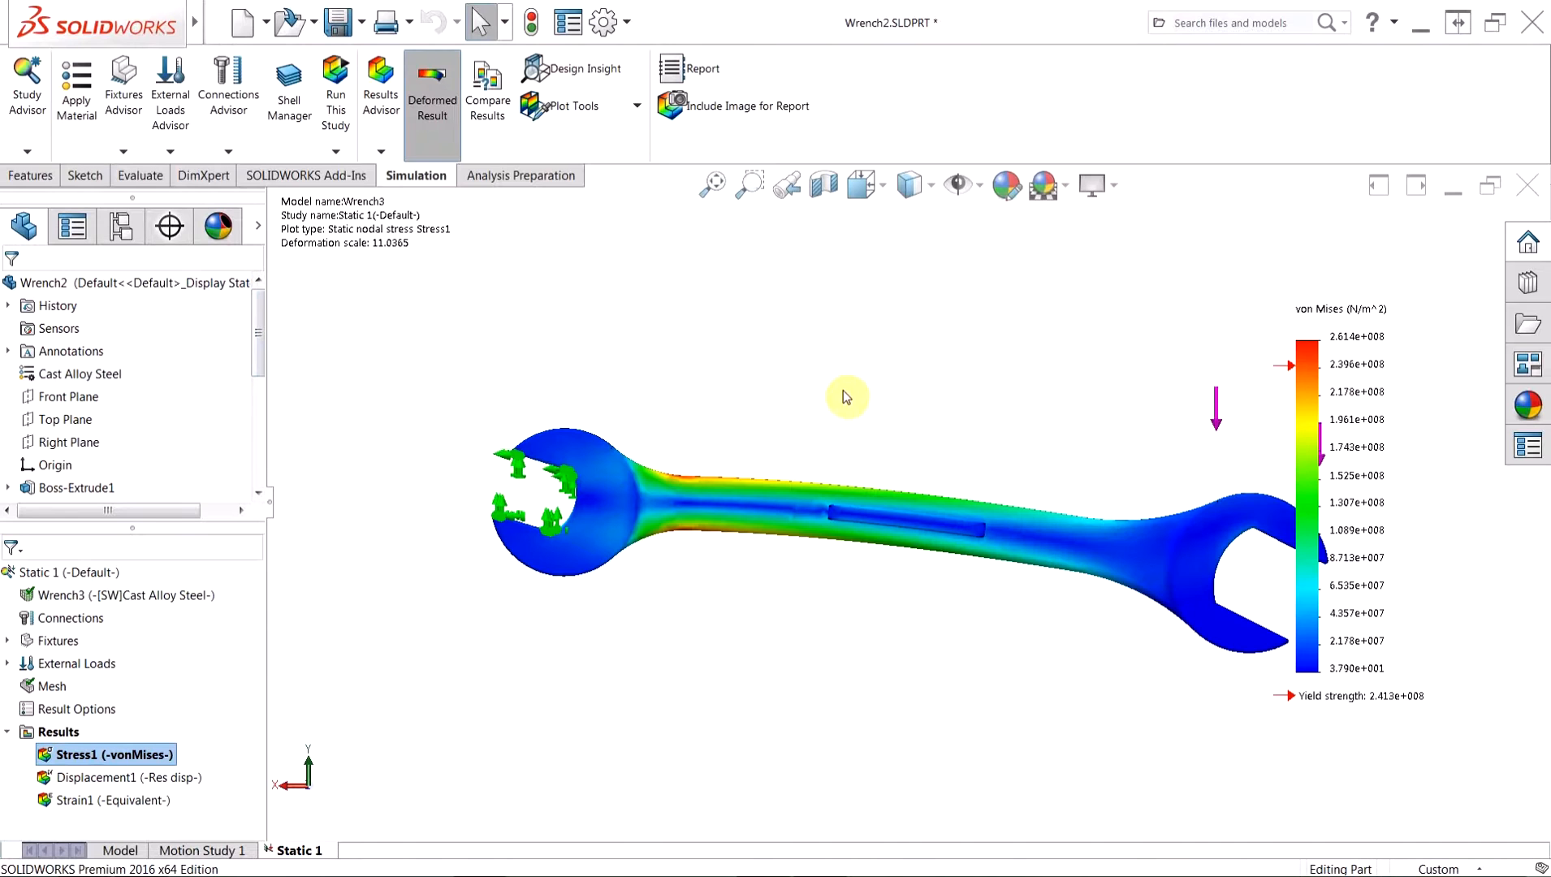
ctrl+middle_drag(989, 422, 901, 409)
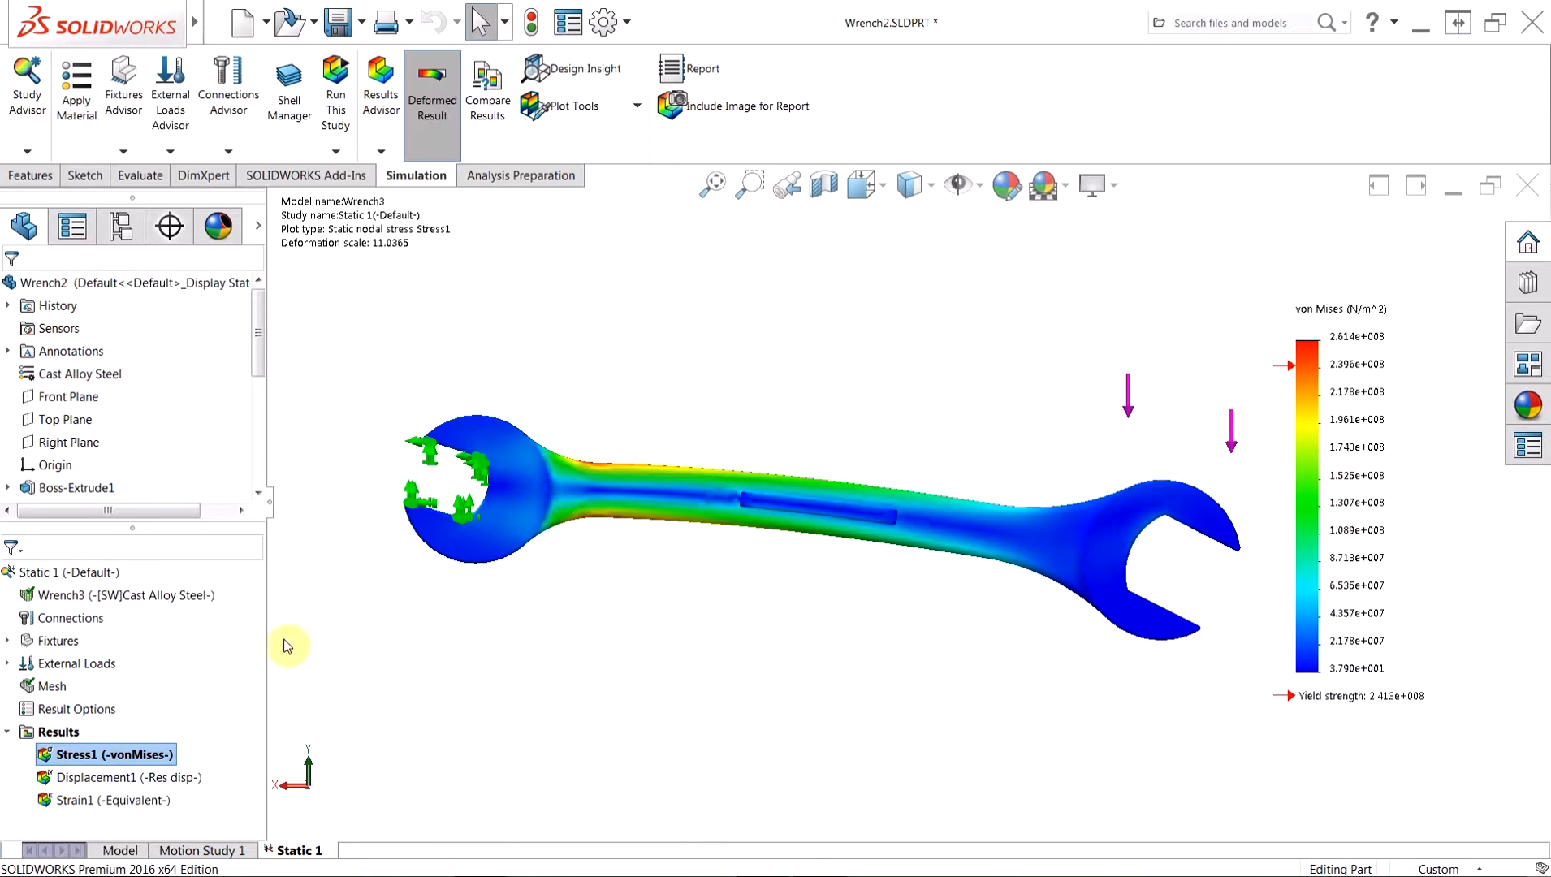
Step: Add a Trend Tracker to the Static 1 study and set the current results as its baseline
click(37, 574)
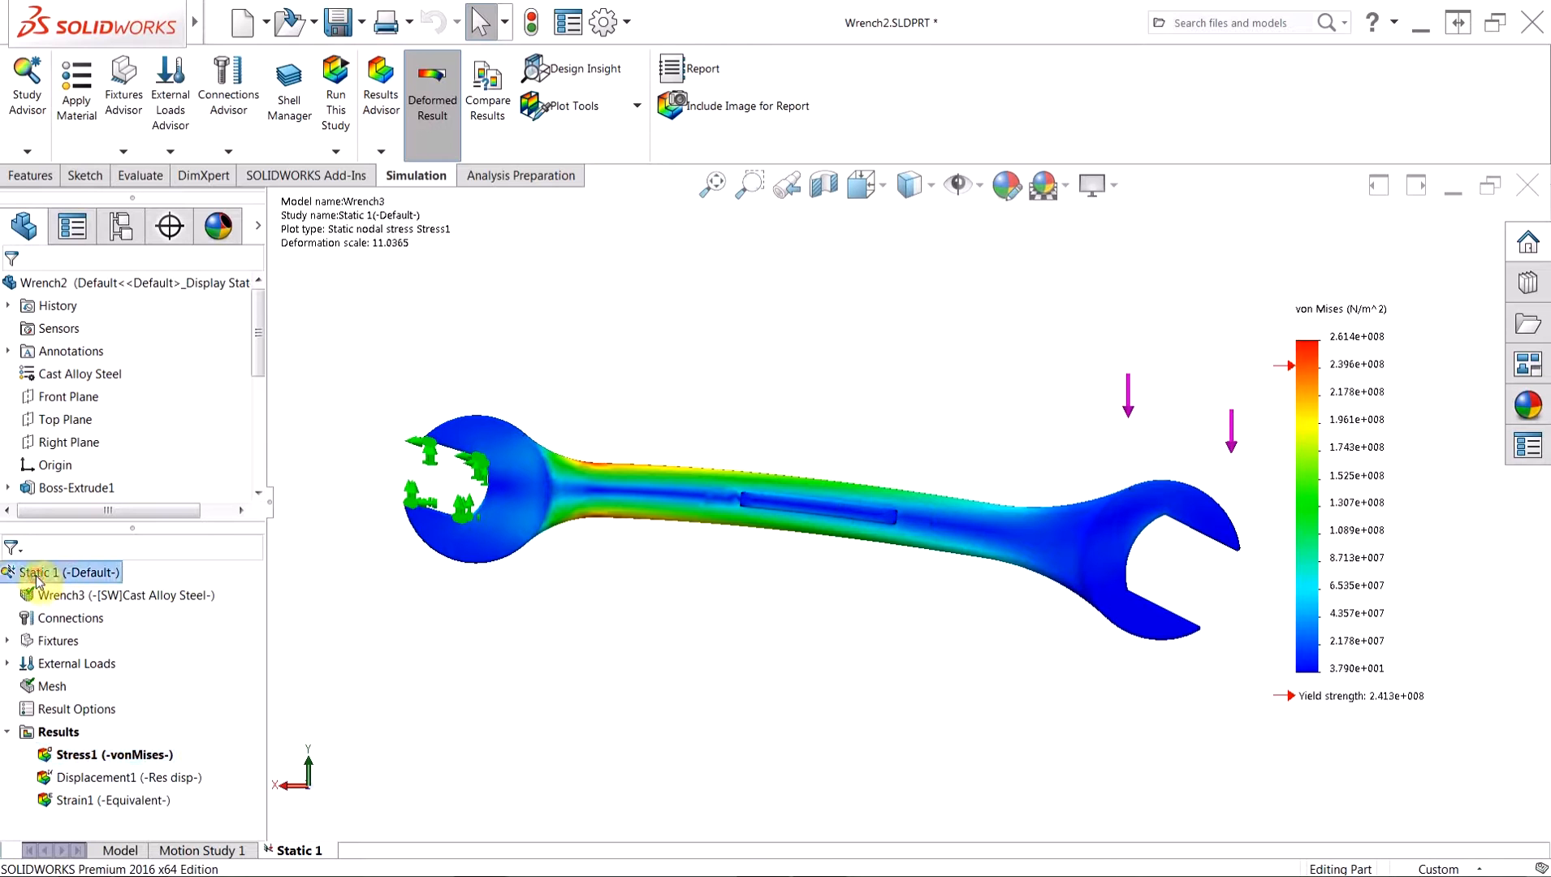
right_click(36, 573)
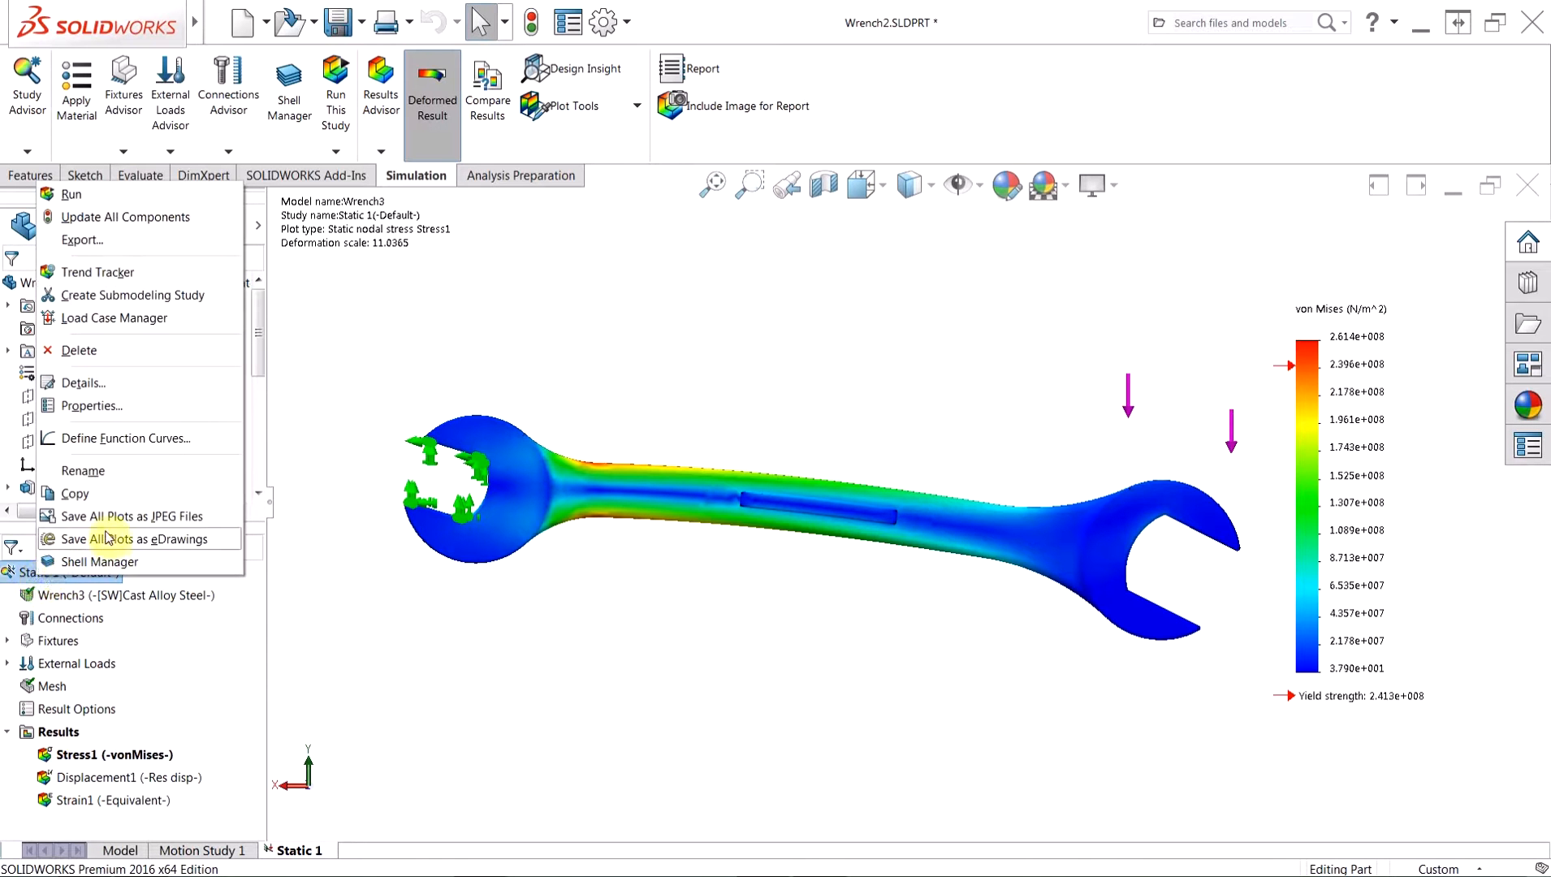
click(87, 274)
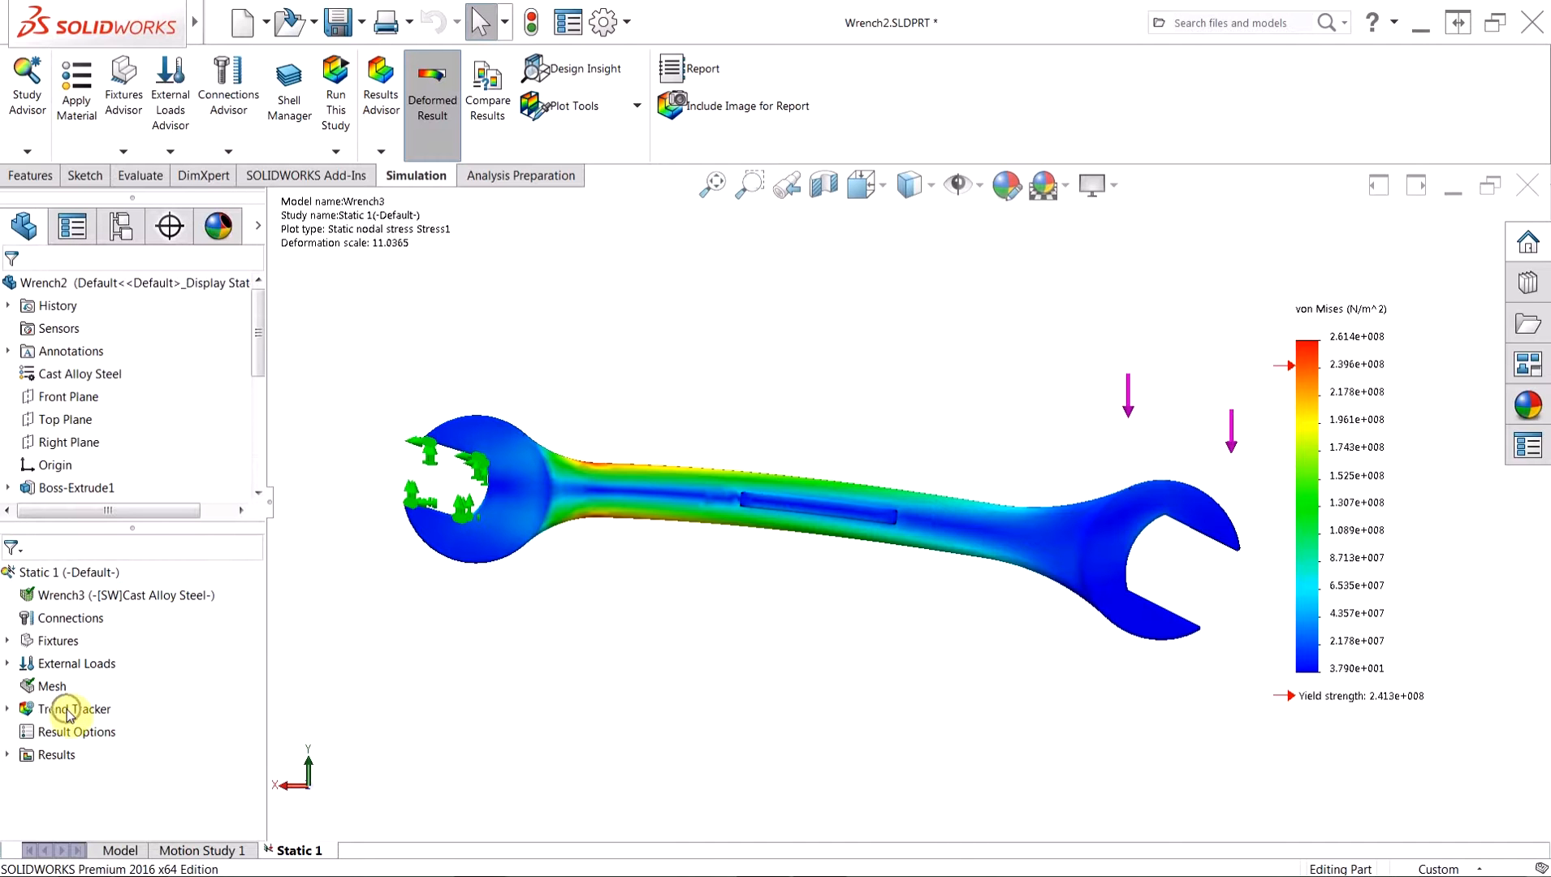
click(6, 712)
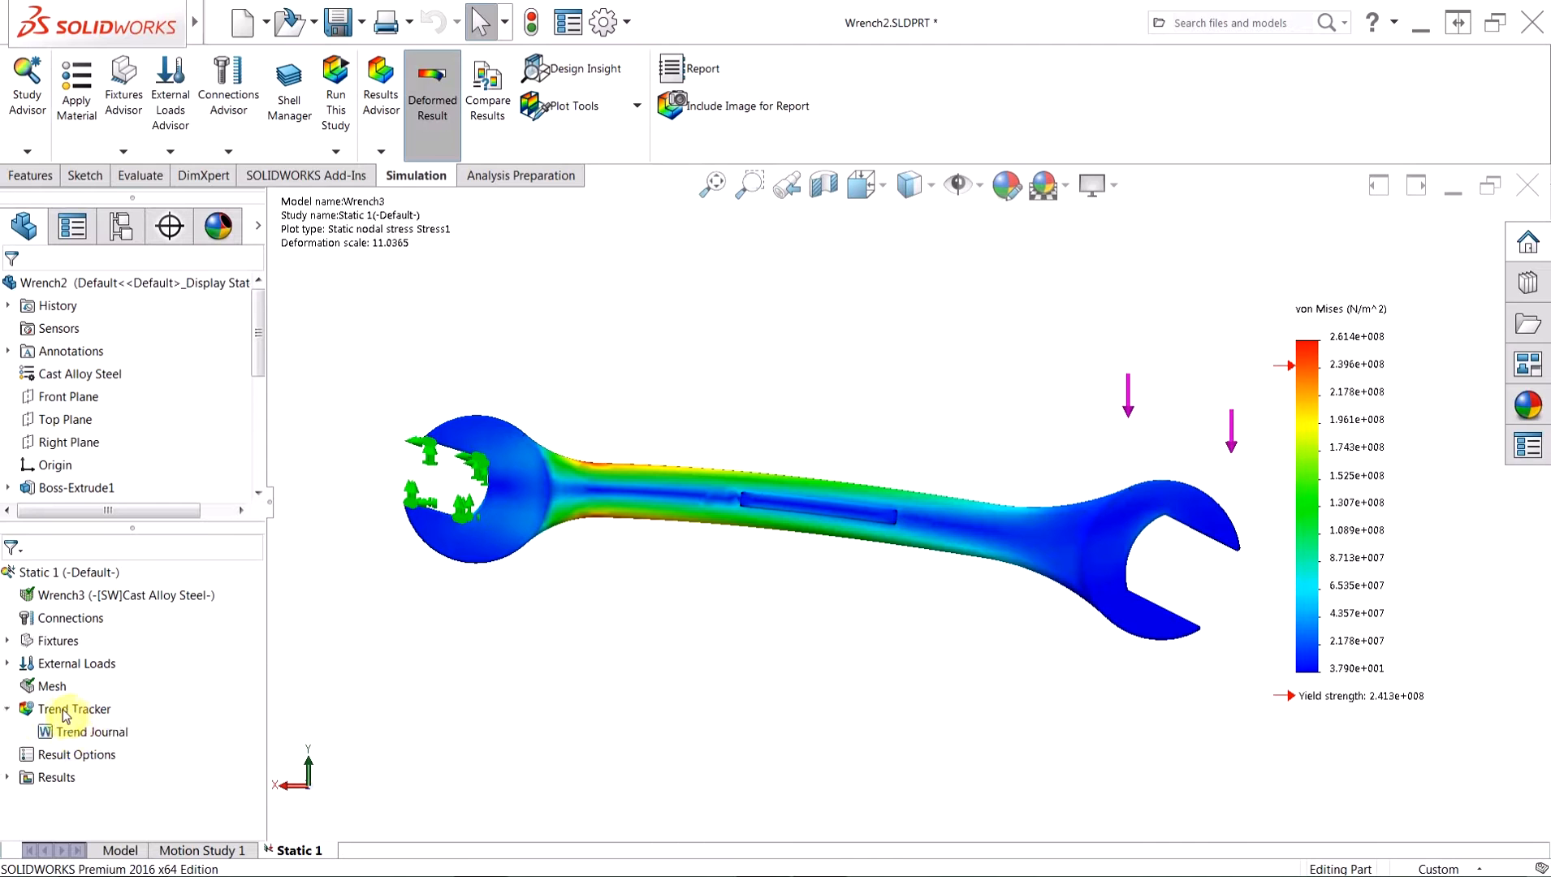
right_click(65, 715)
click(99, 719)
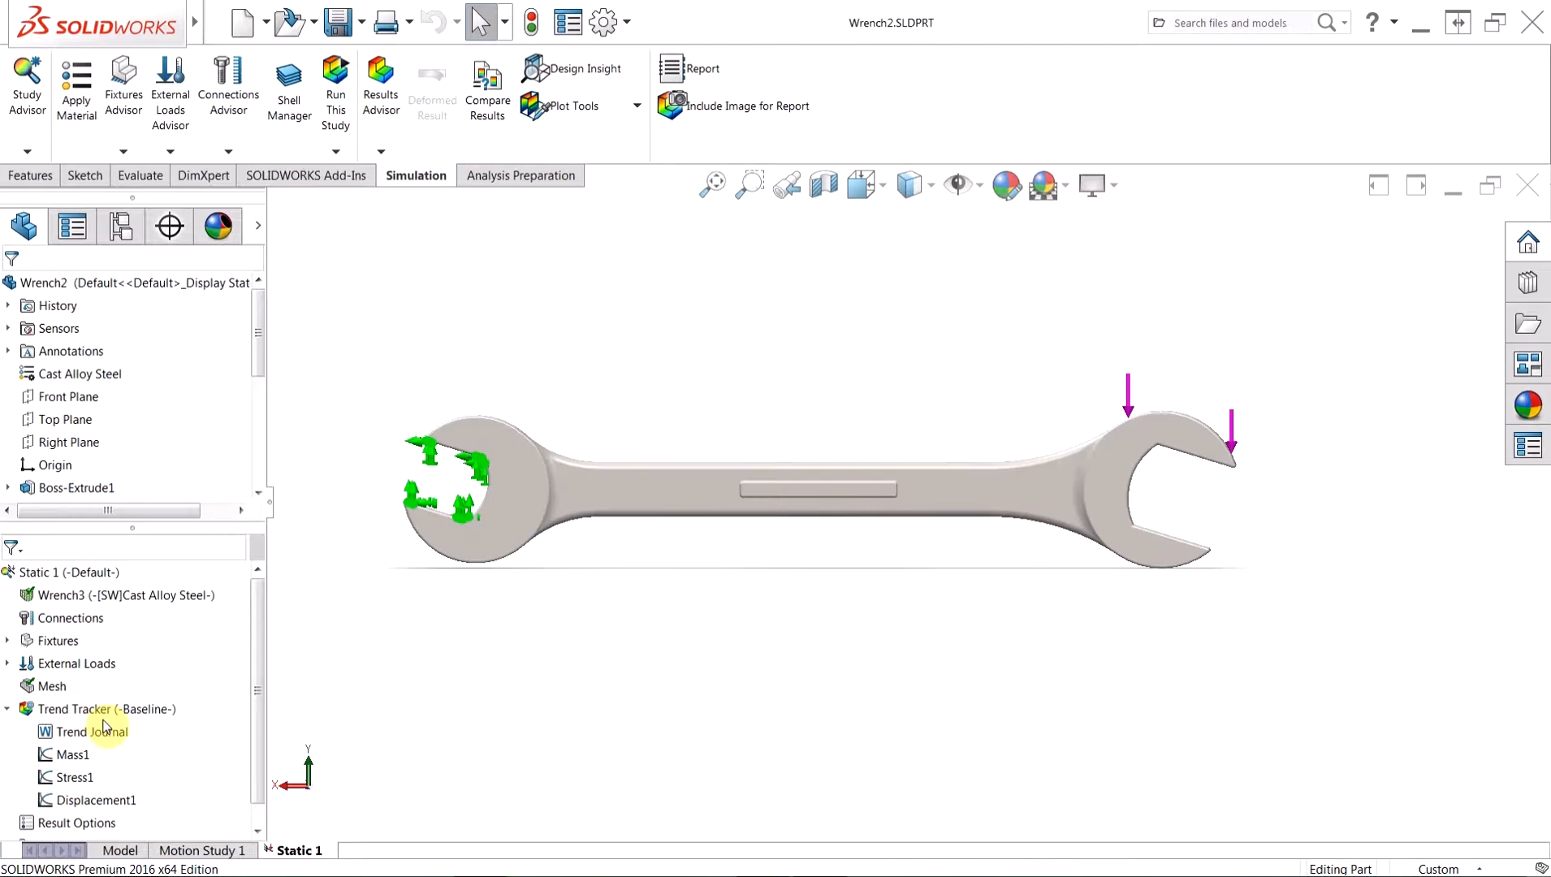
Step: Inspect the baseline Mass1, Stress1 and Displacement1 trend graphs
double_click(72, 760)
double_click(75, 779)
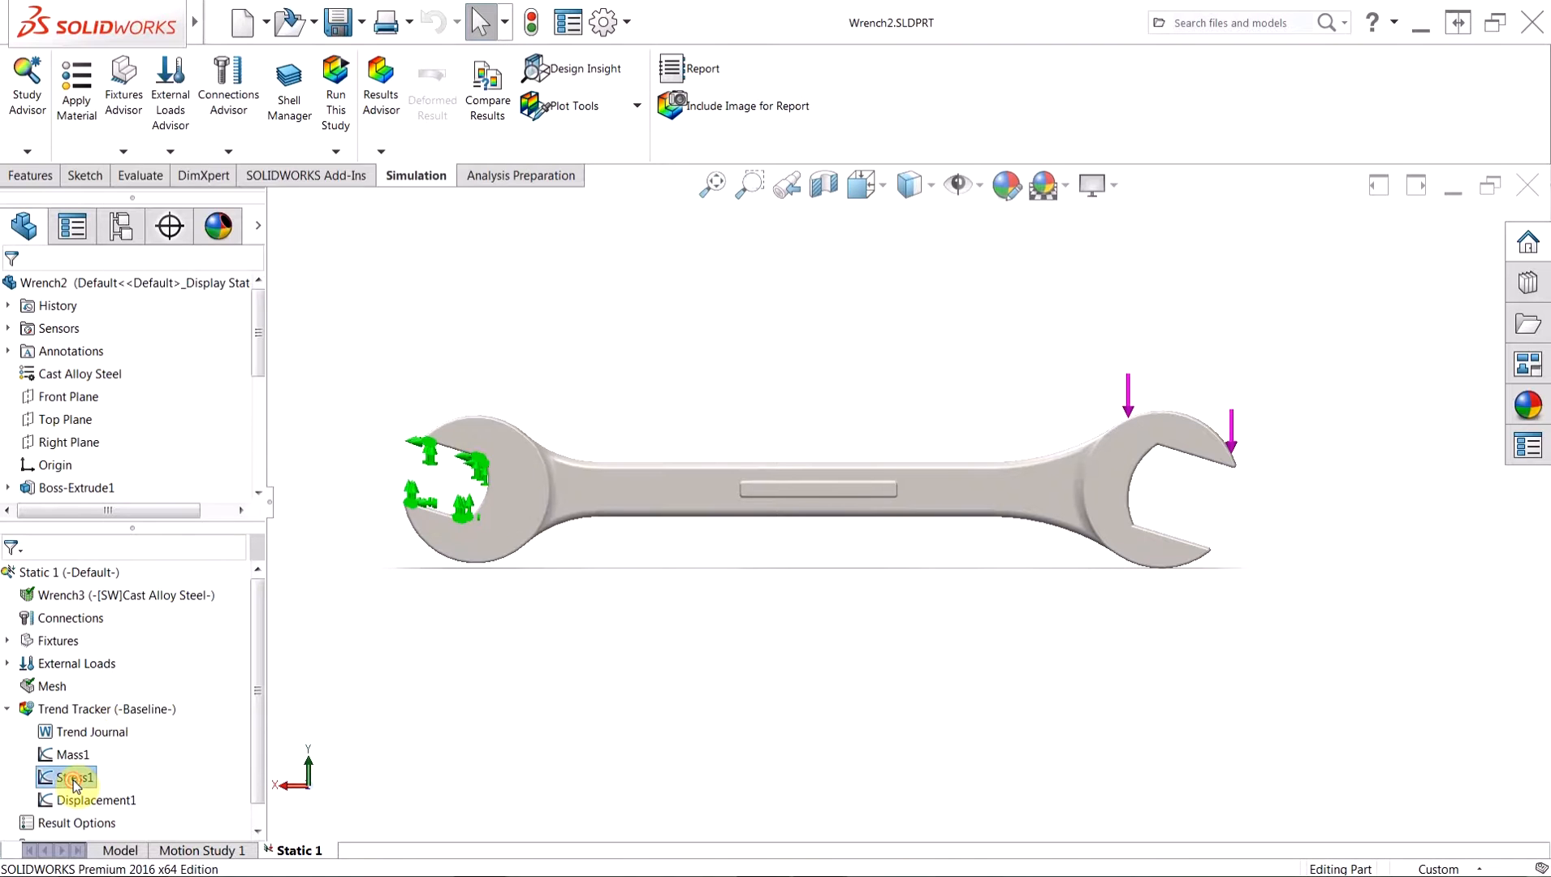
double_click(85, 802)
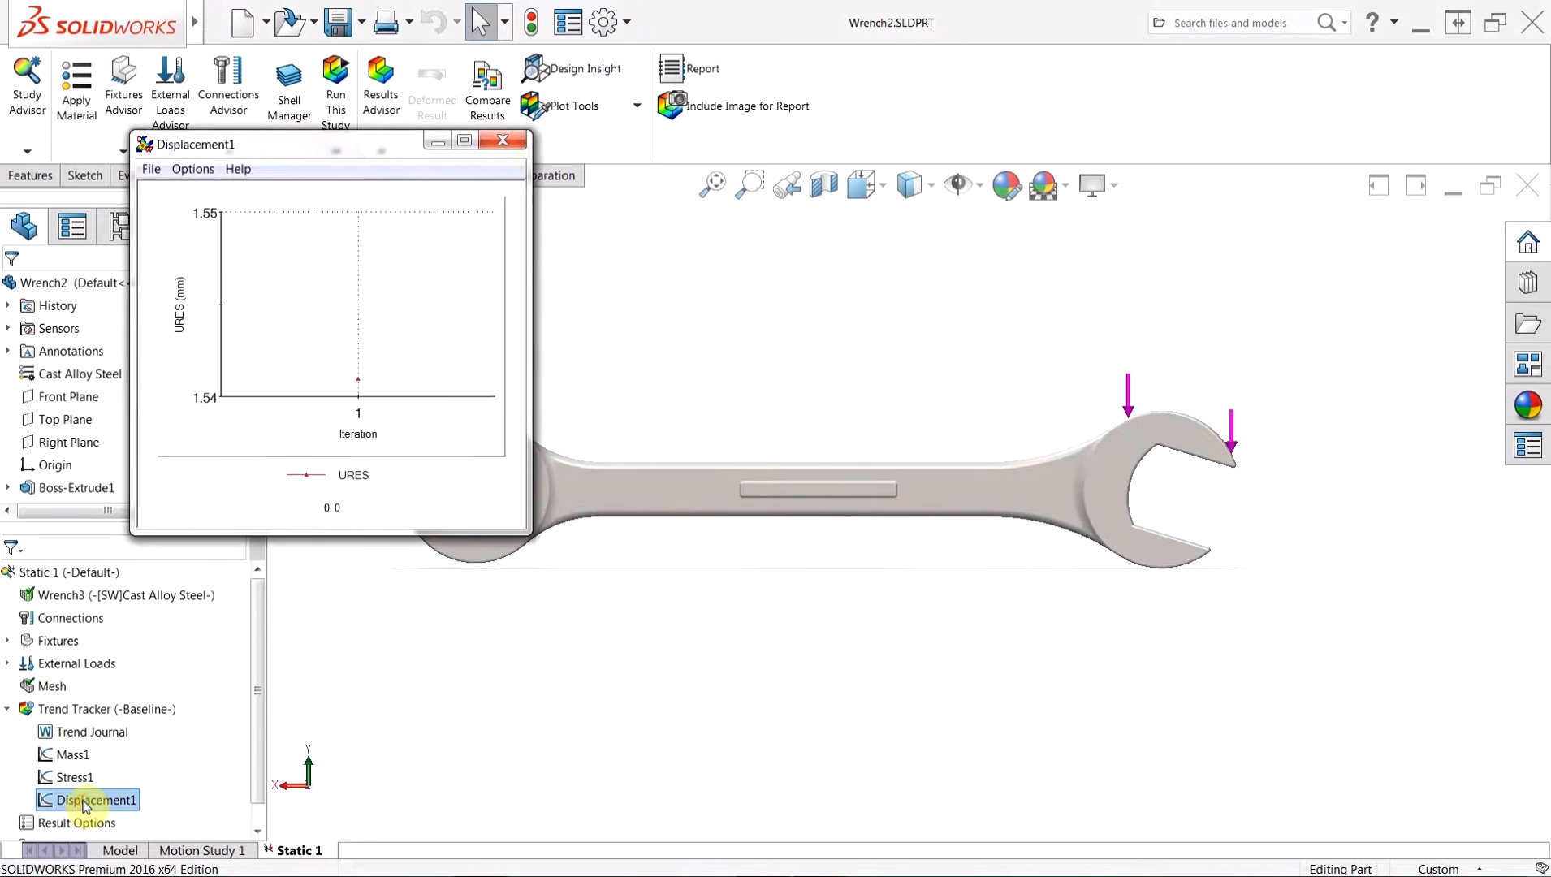
click(502, 146)
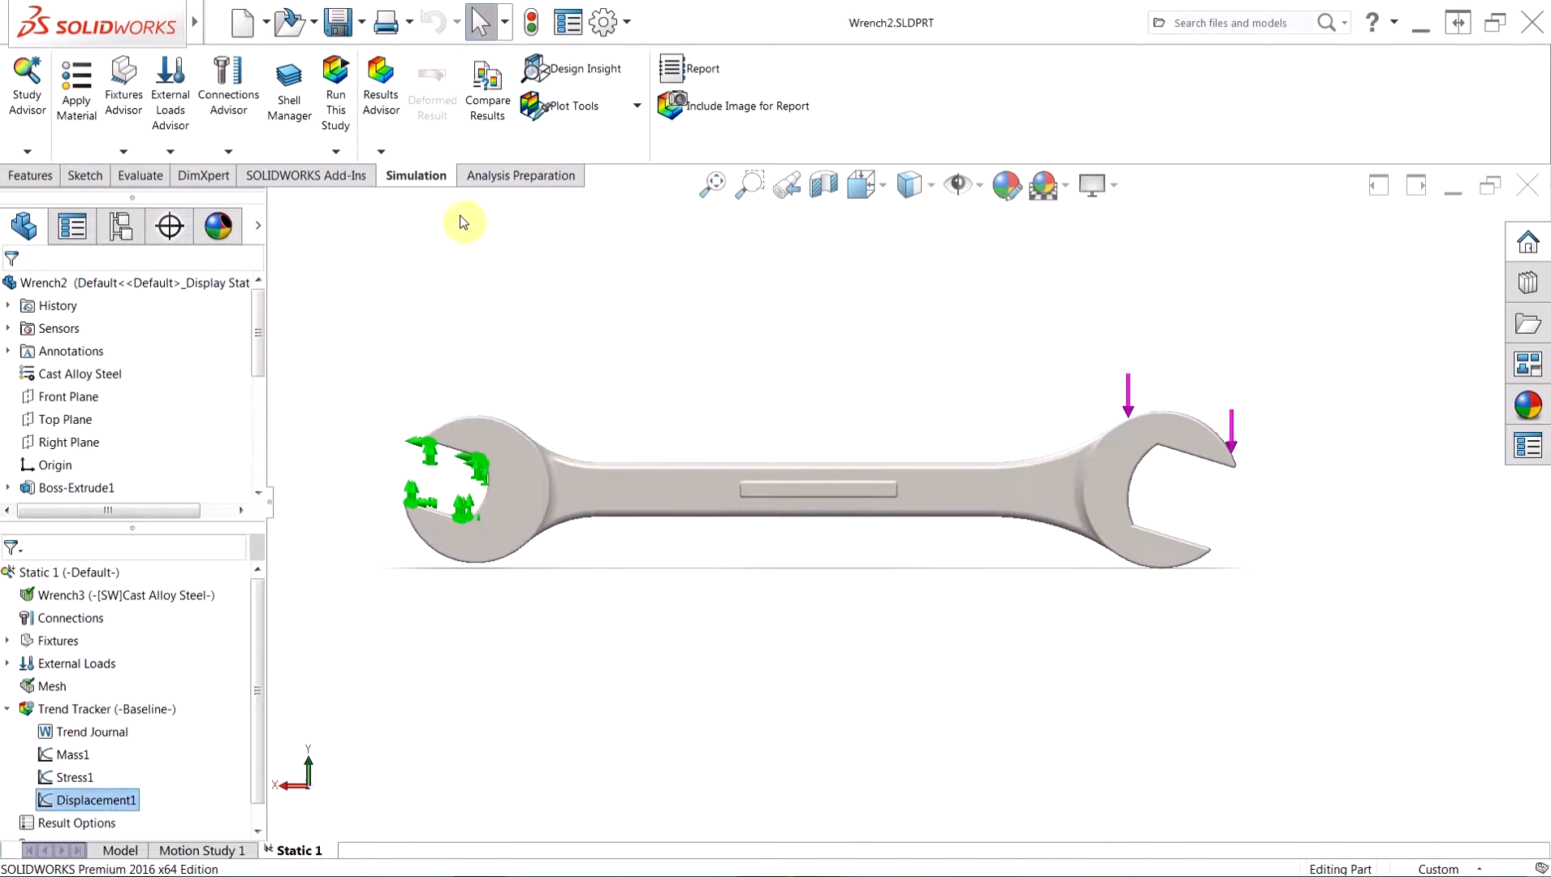
Step: Create a Simulation Data sensor for Factor of Safety, using the Model Min value across all steps
click(140, 178)
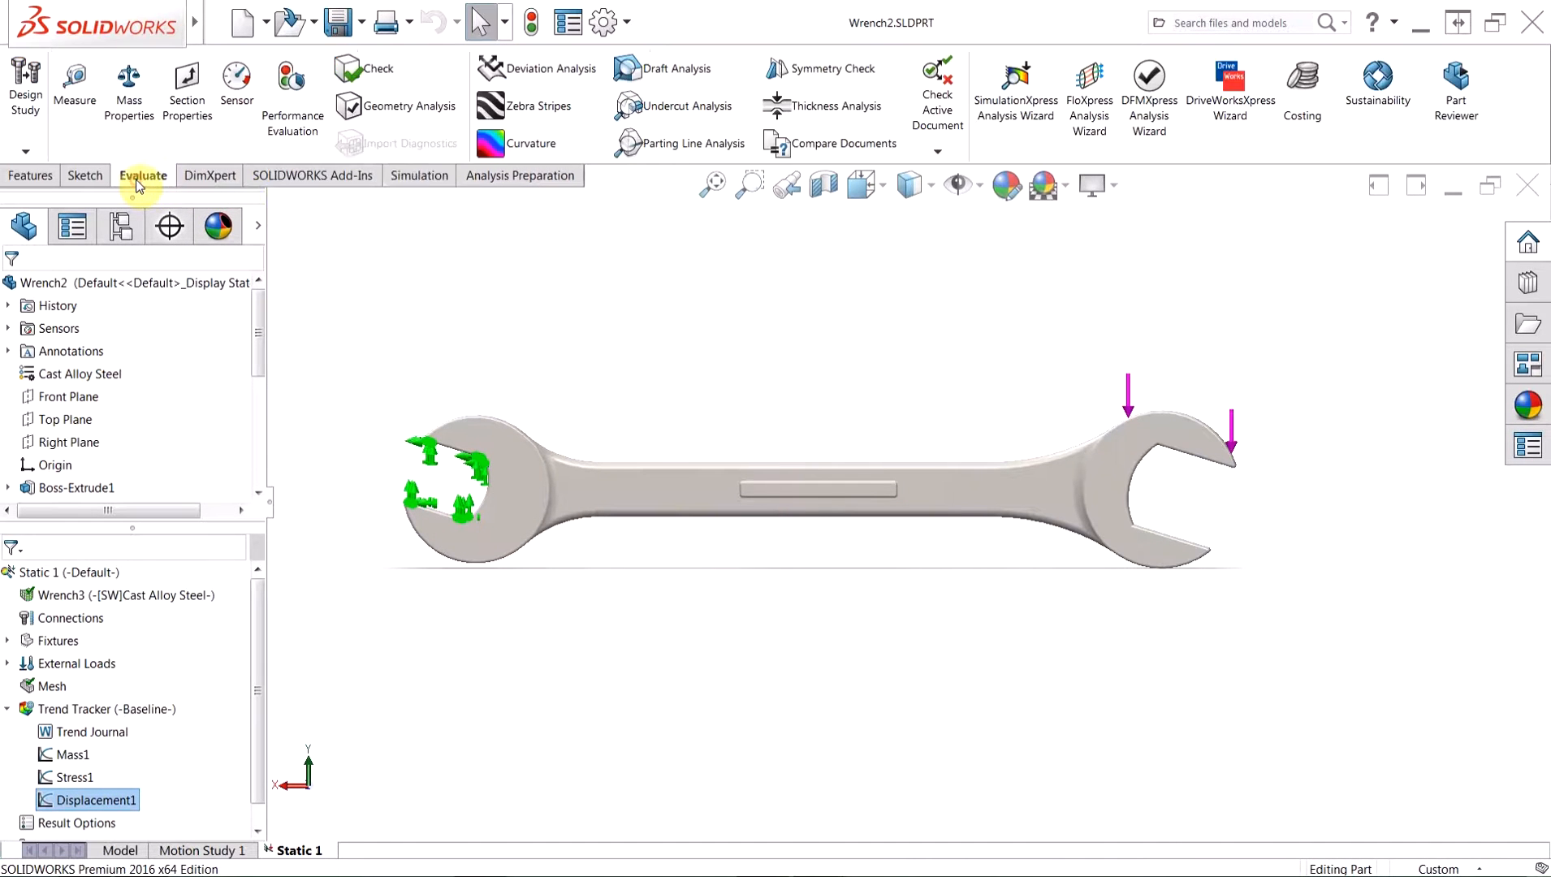
click(237, 81)
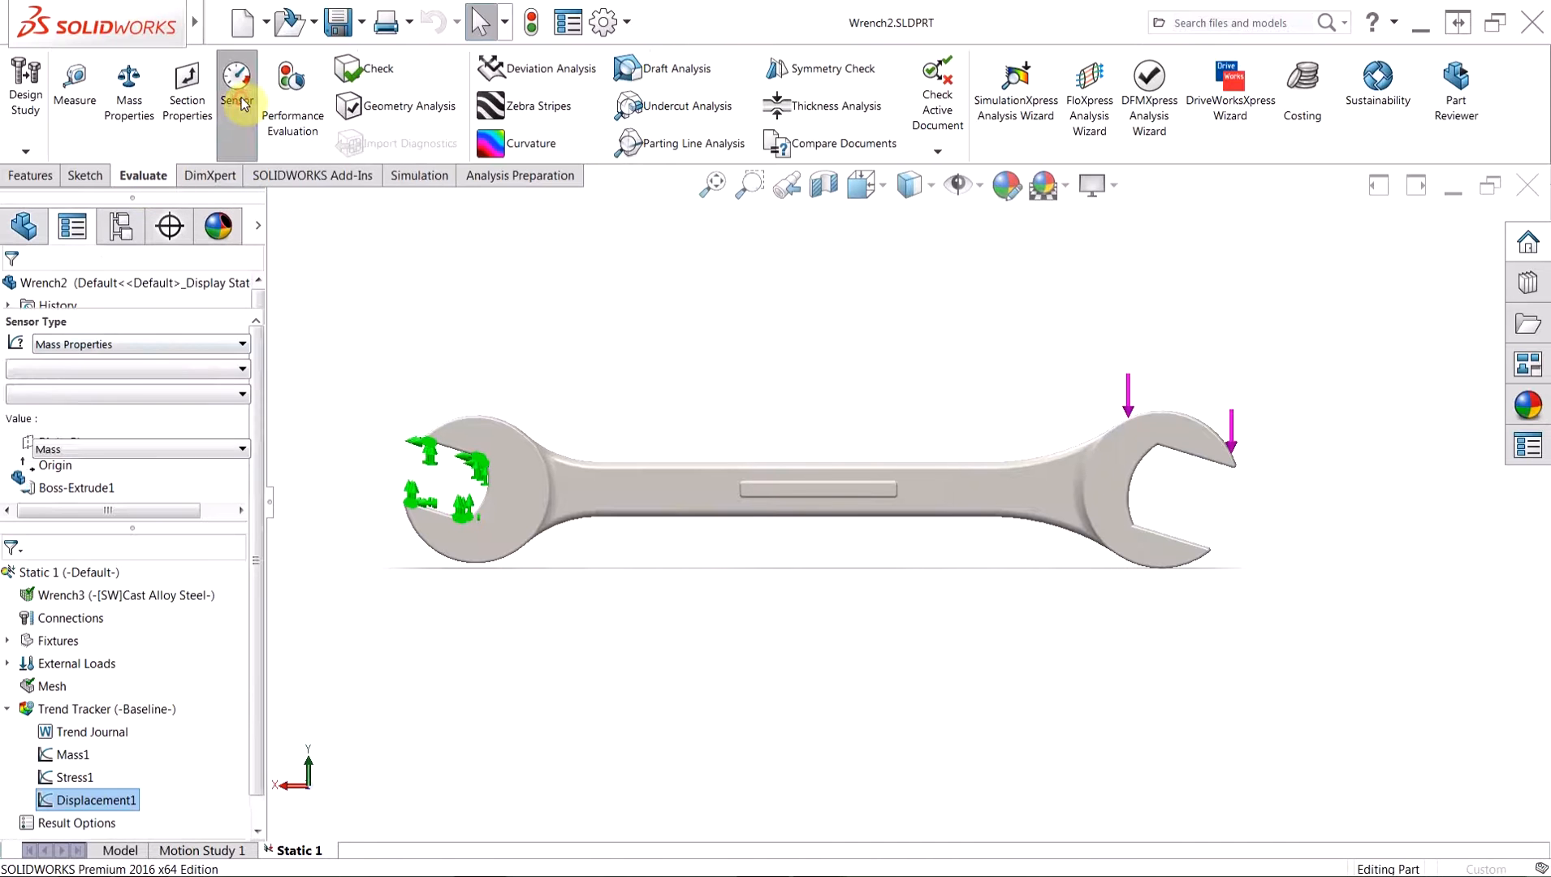
click(126, 344)
click(121, 358)
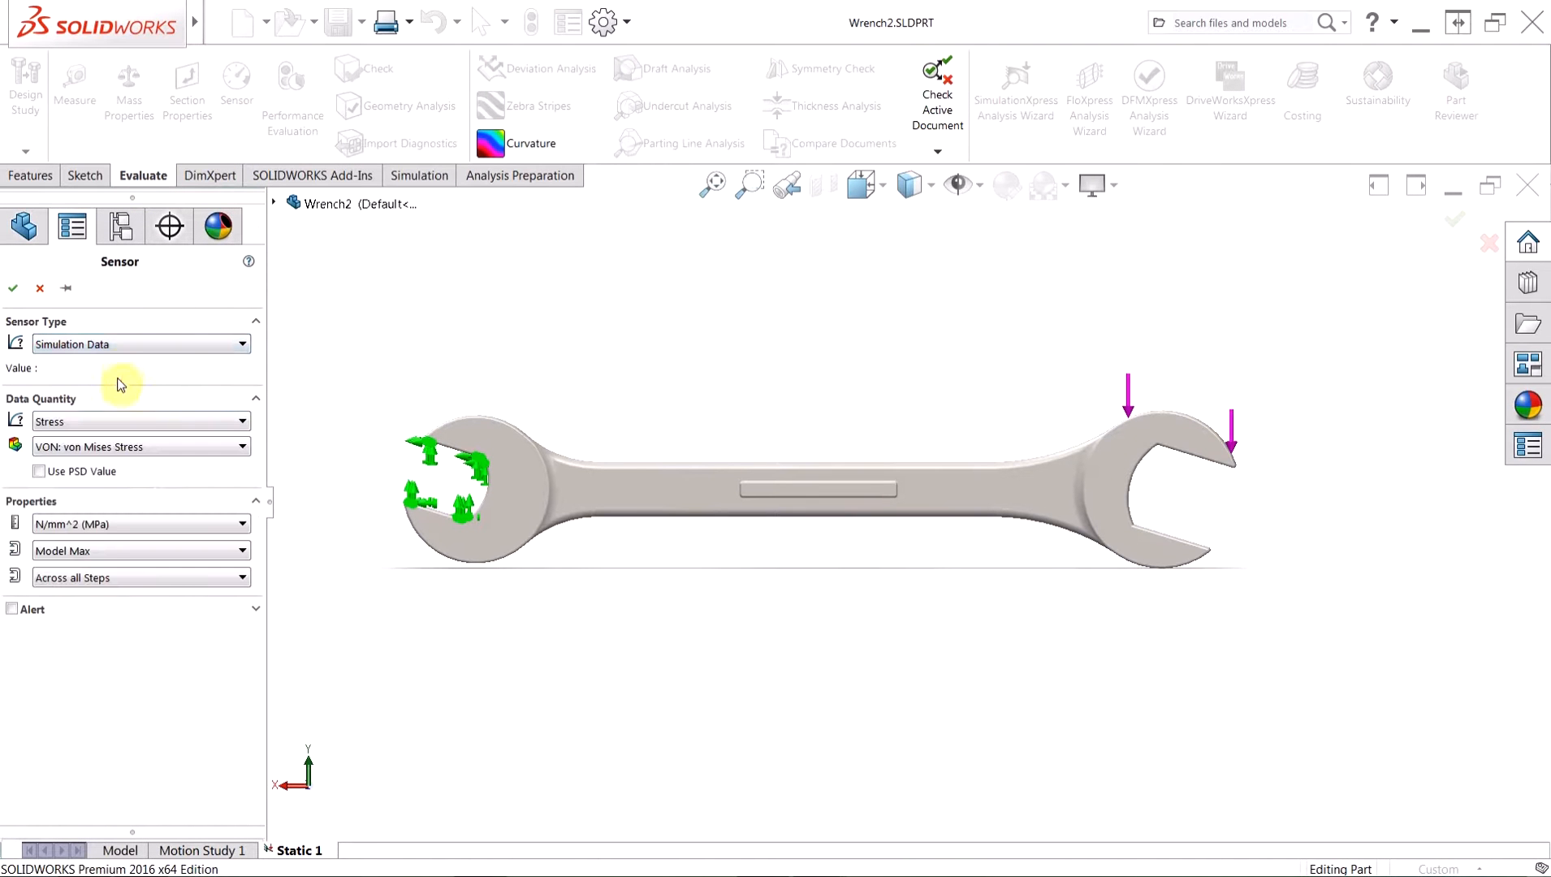
click(120, 423)
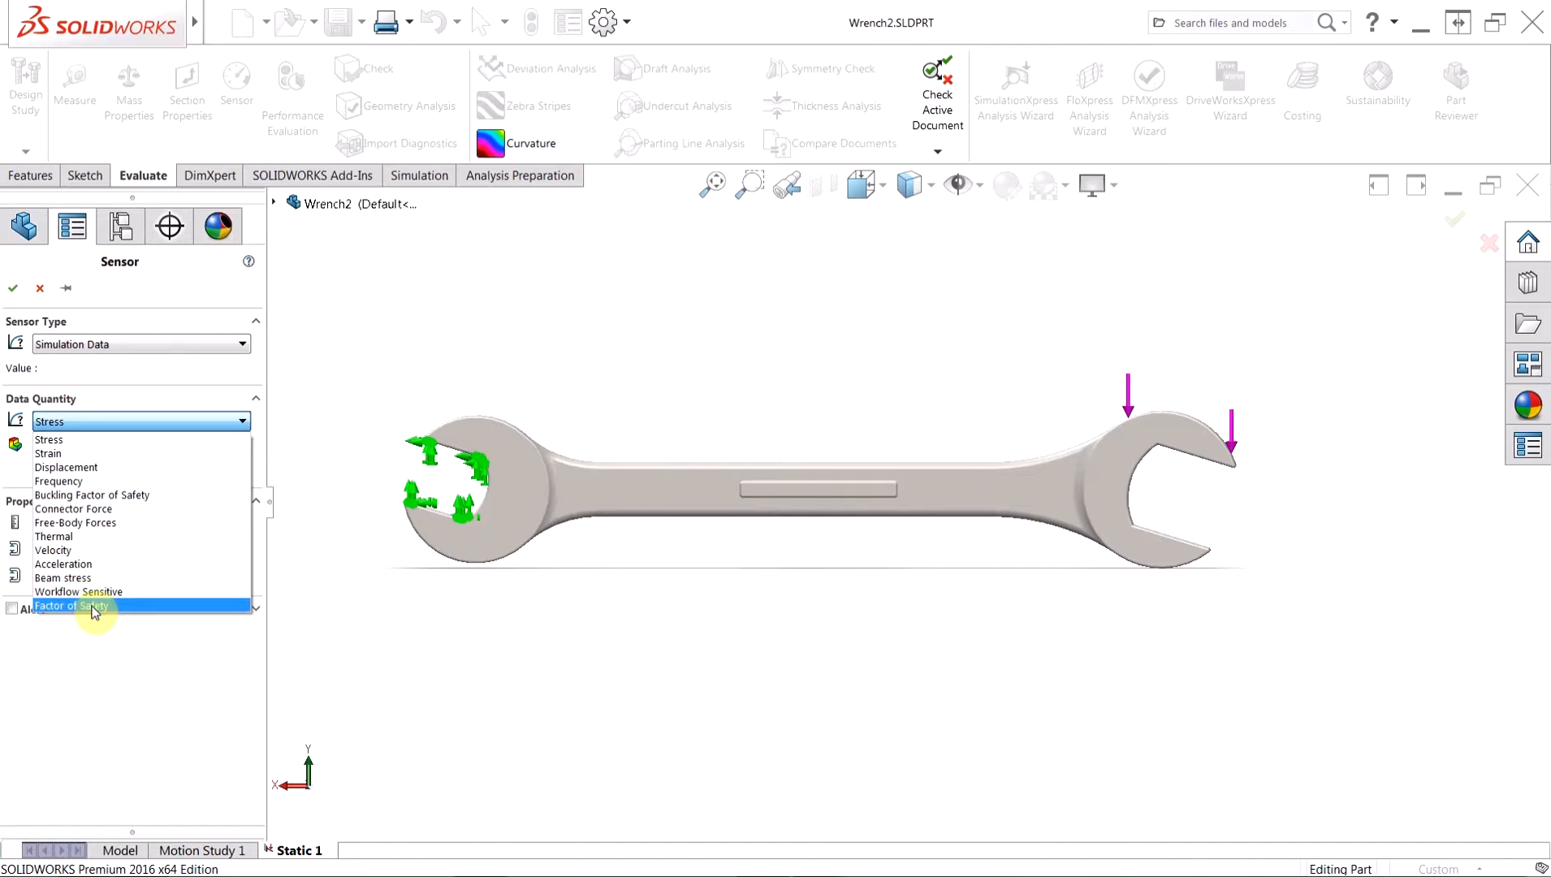
click(96, 606)
click(78, 486)
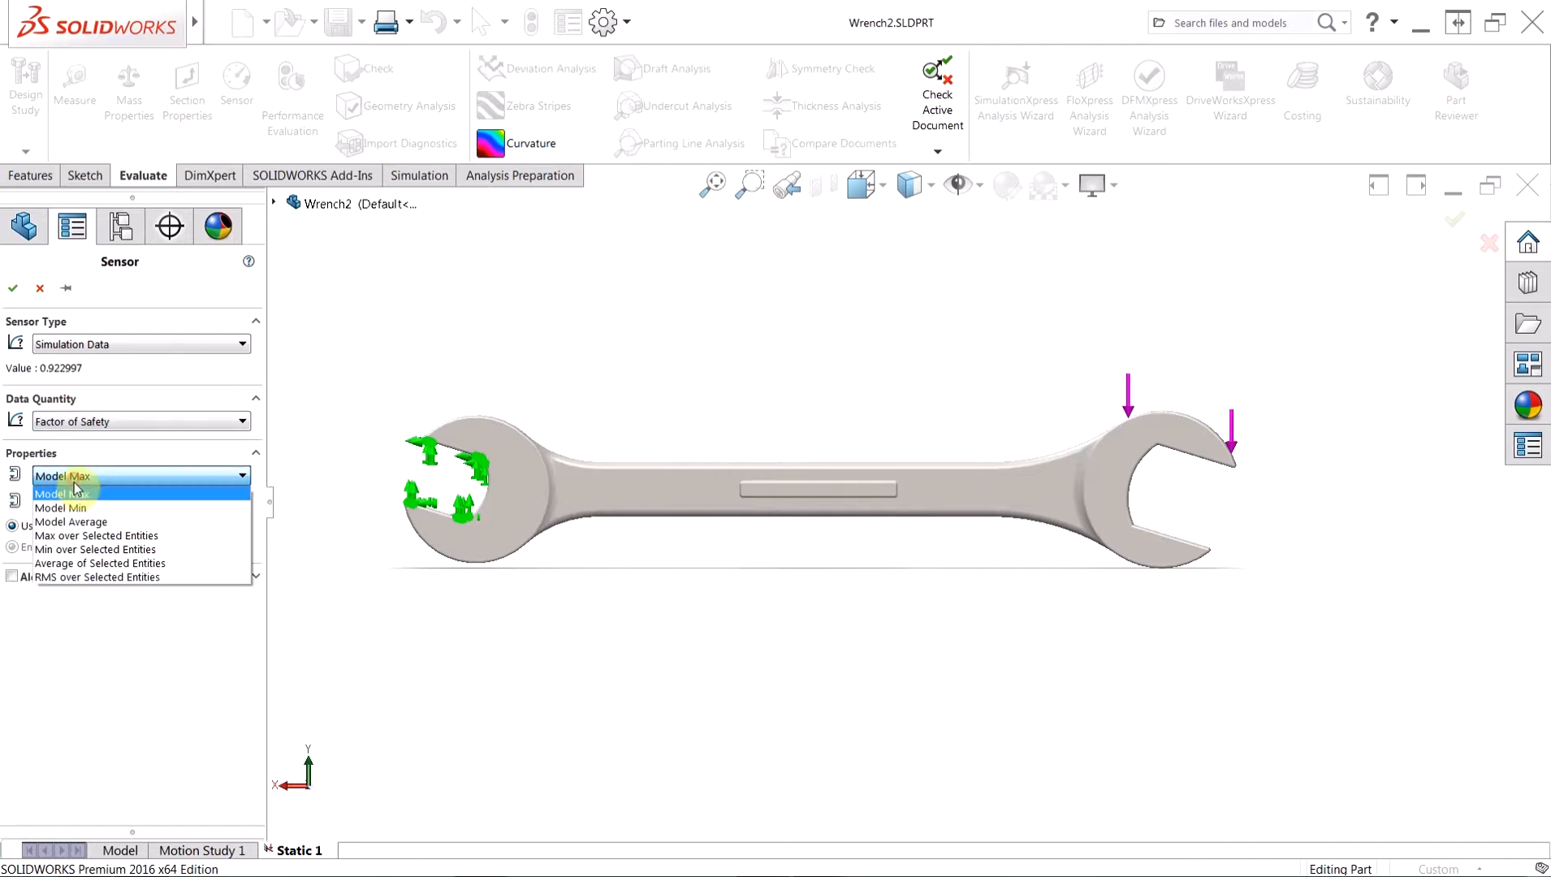
click(75, 508)
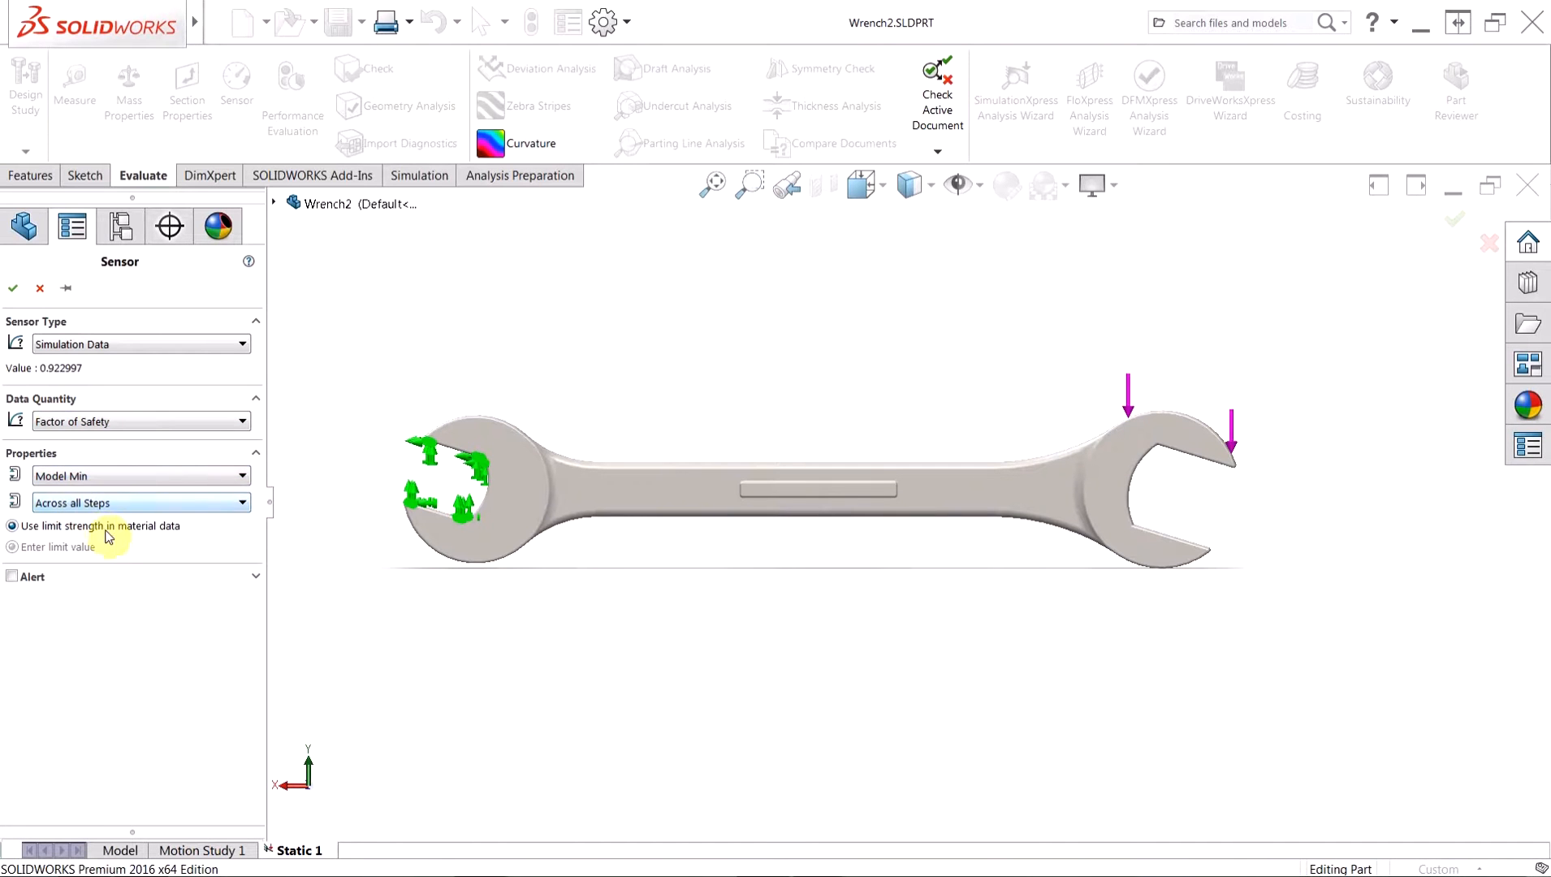
click(11, 290)
Step: Add a tracked data graph for Minimum Factor of Safety1 to the Trend Tracker
click(96, 712)
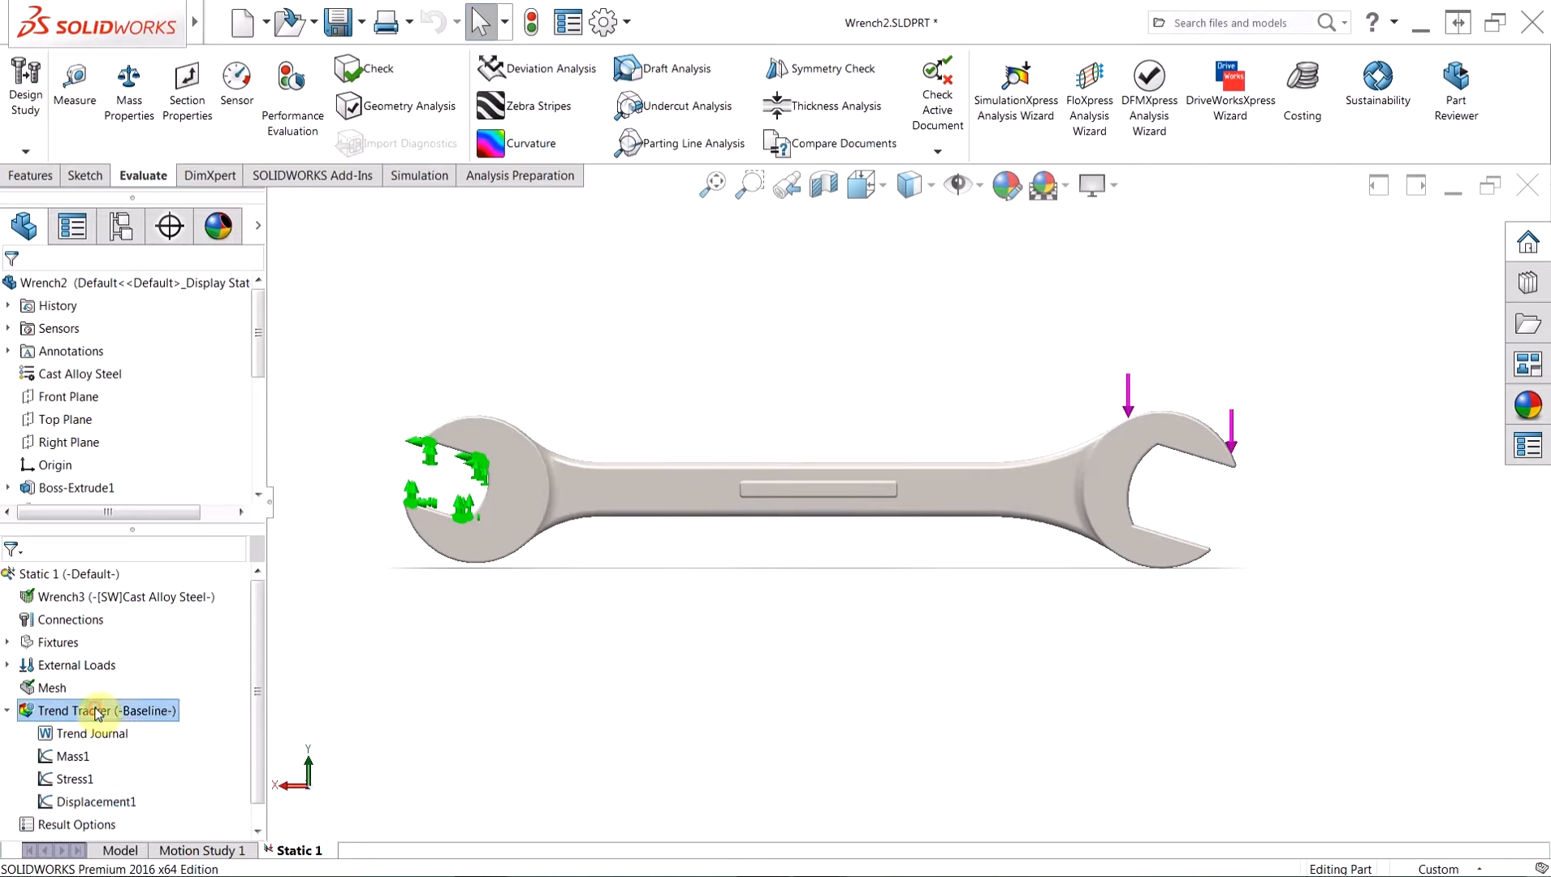
right_click(96, 713)
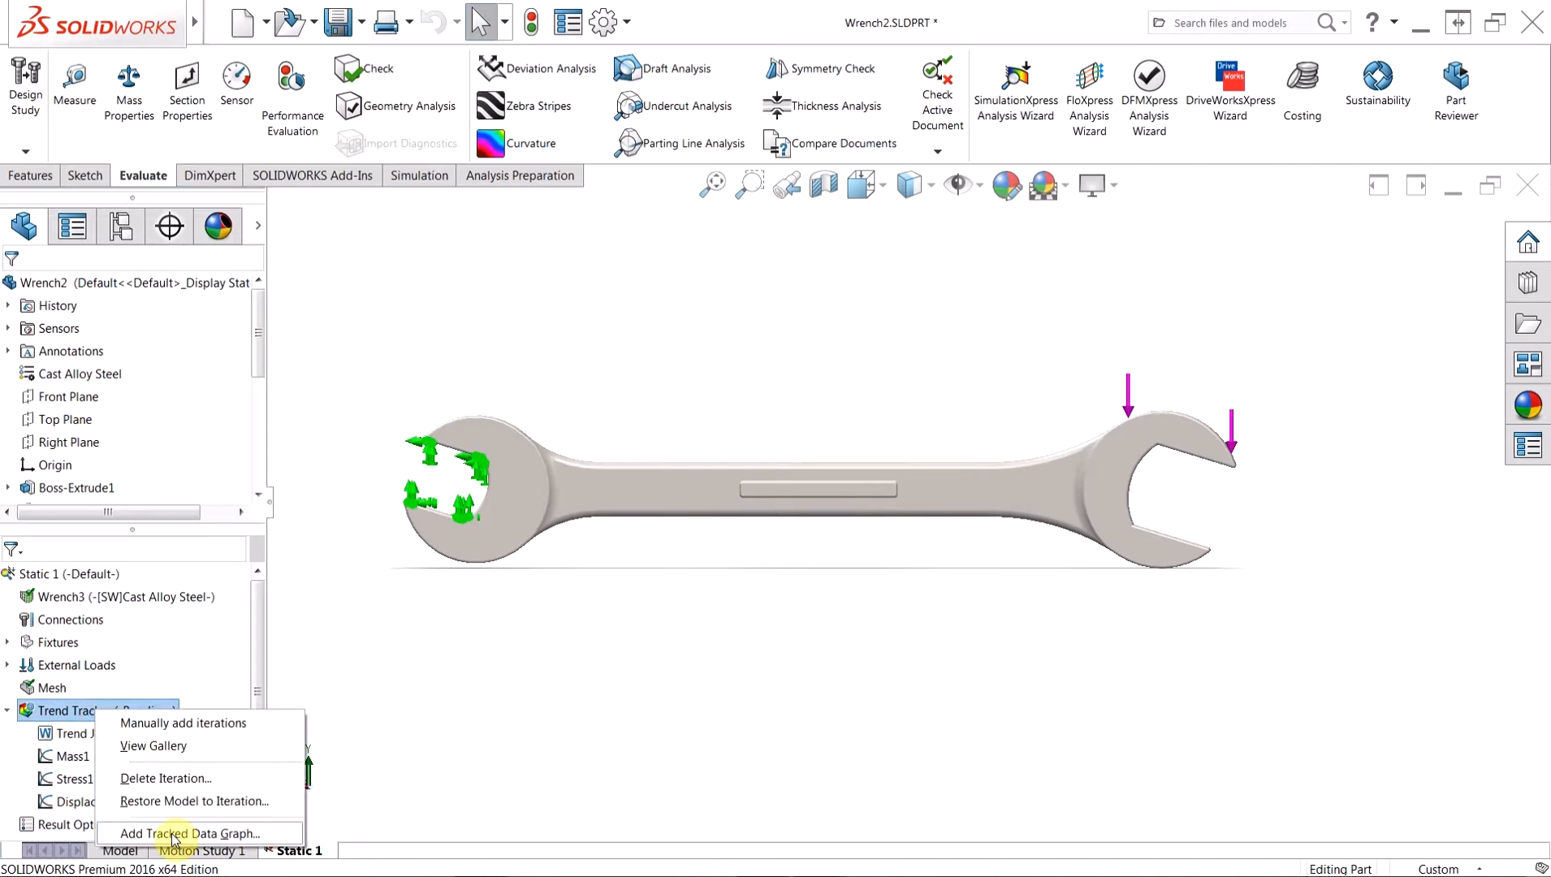
click(172, 834)
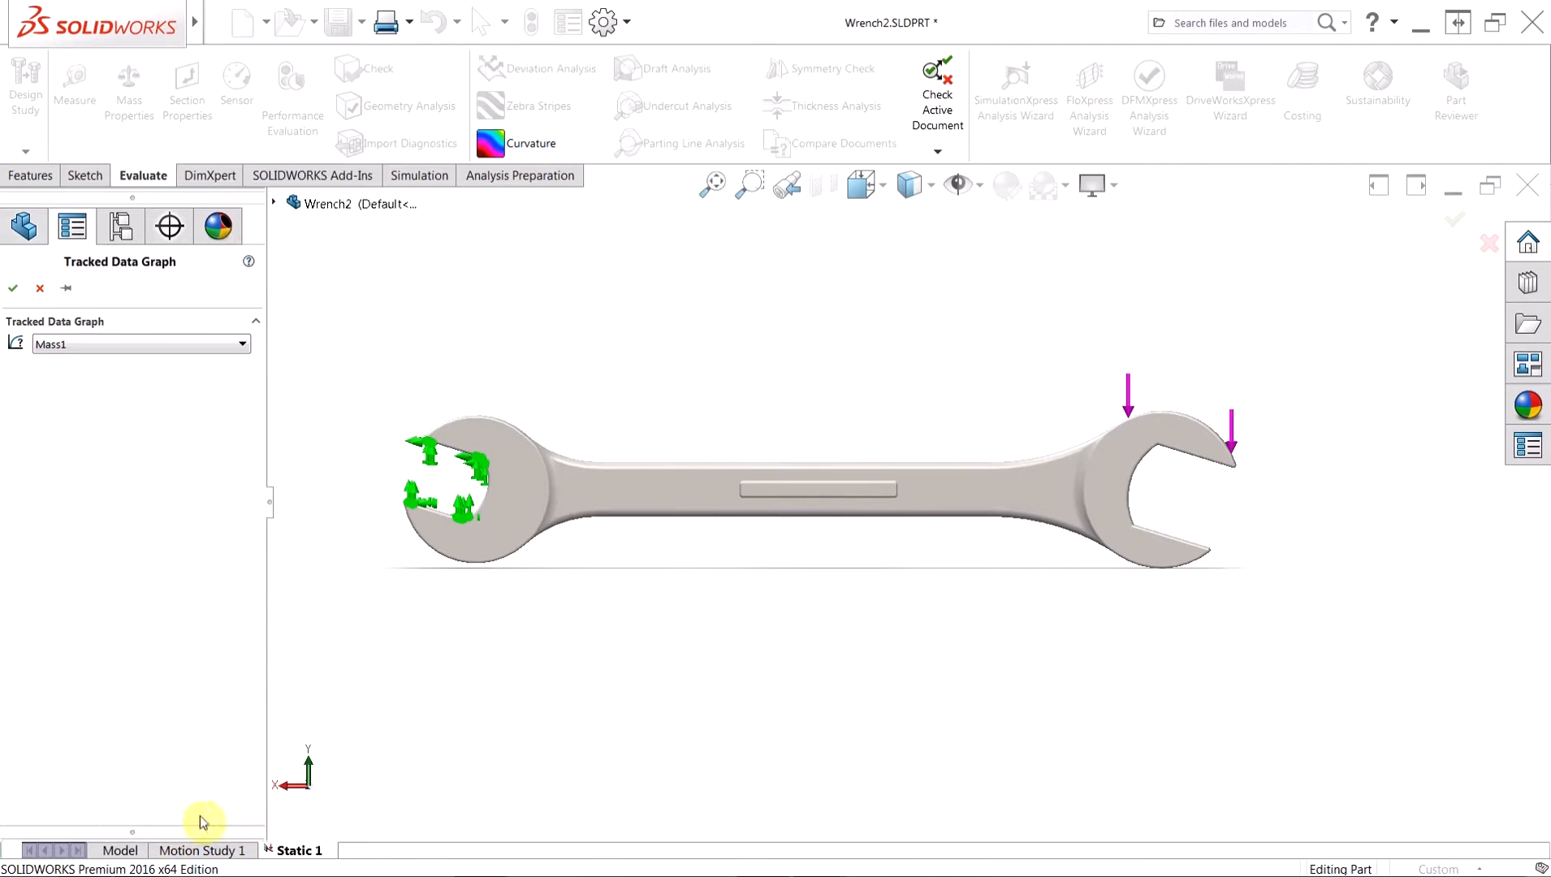
click(104, 344)
click(103, 405)
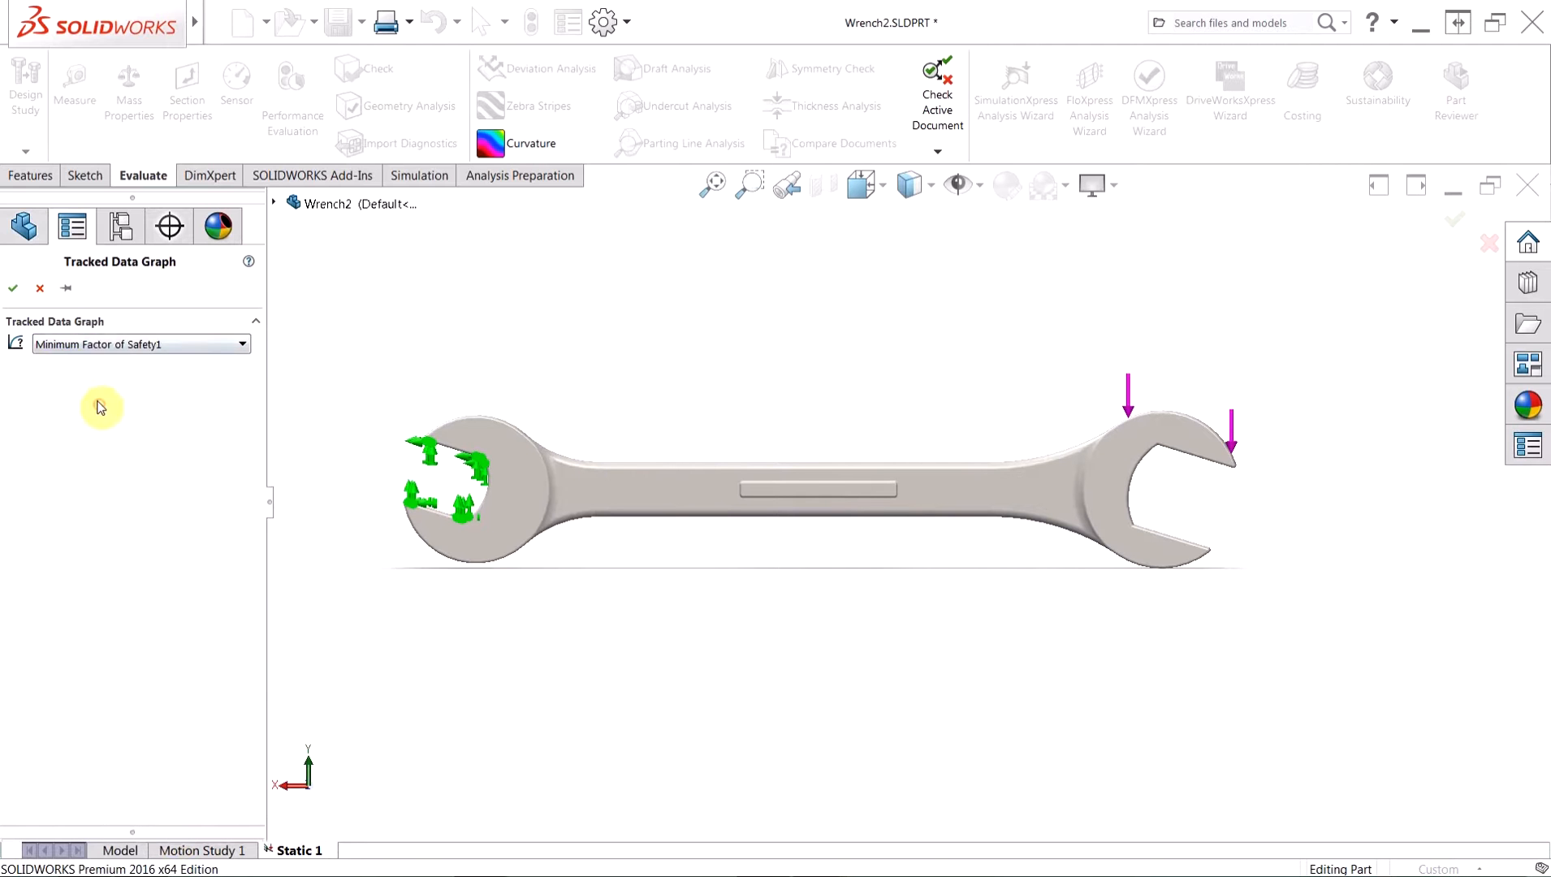
click(11, 290)
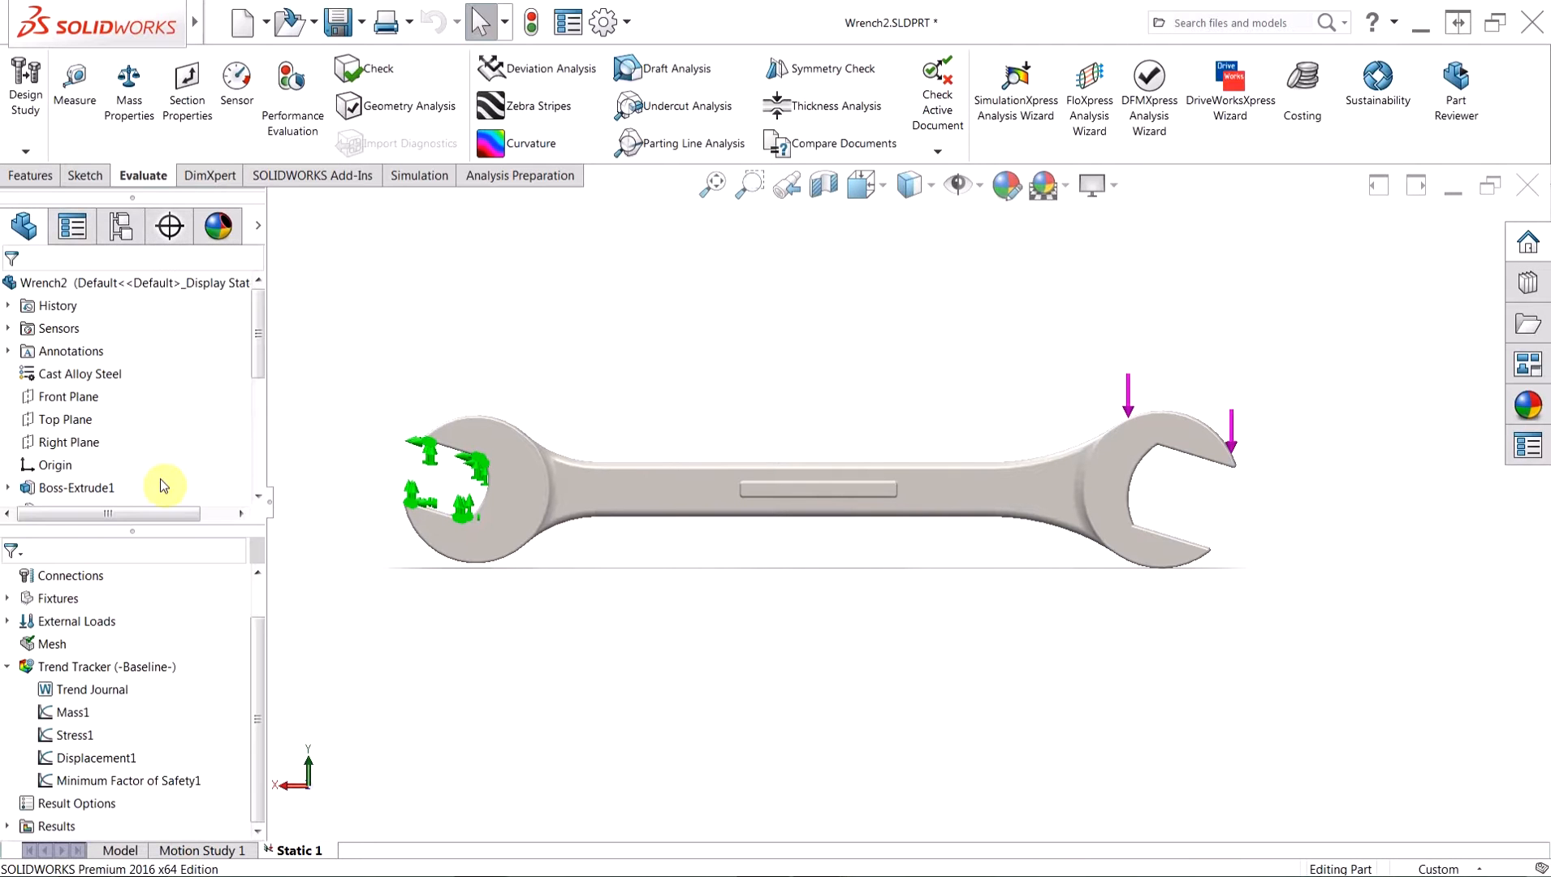
Step: Read the baseline point on the Minimum Factor of Safety1 trend graph, and close the graph
double_click(93, 782)
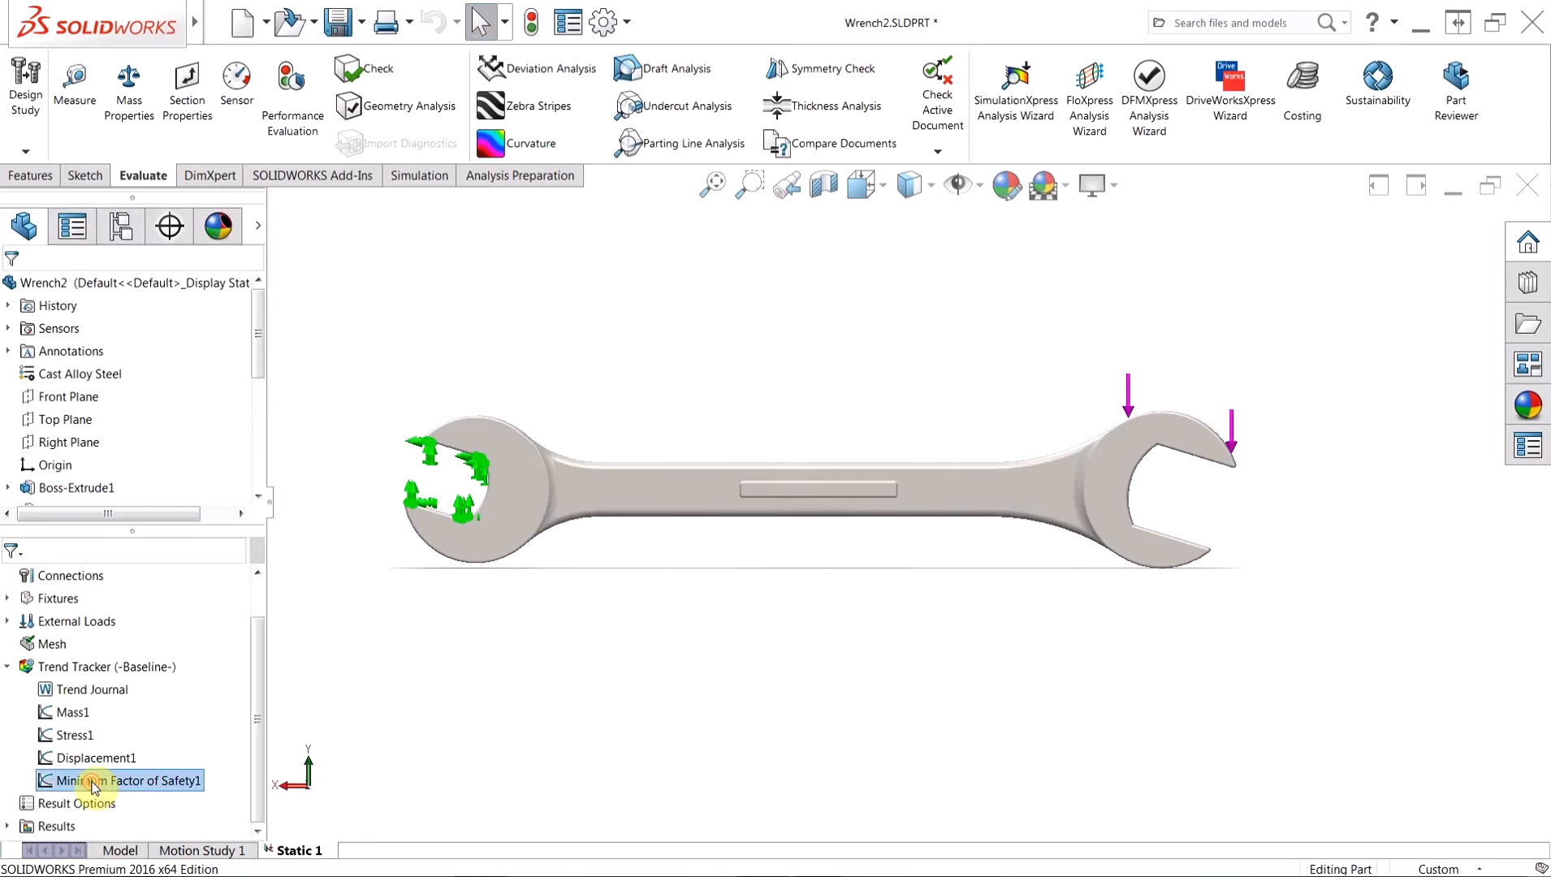
mouse_move(365, 349)
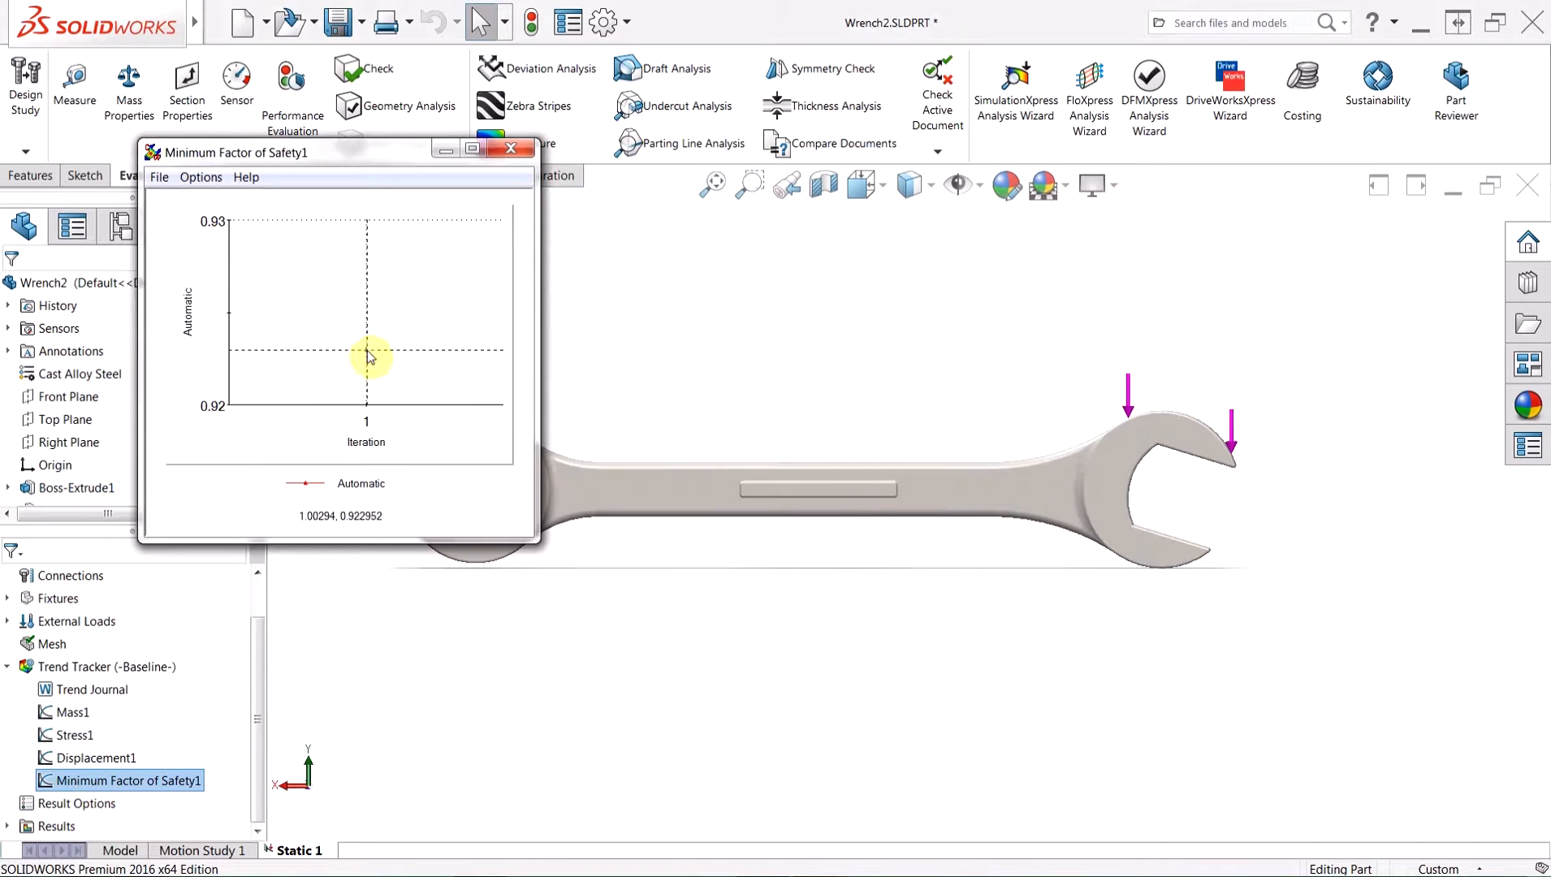
click(511, 150)
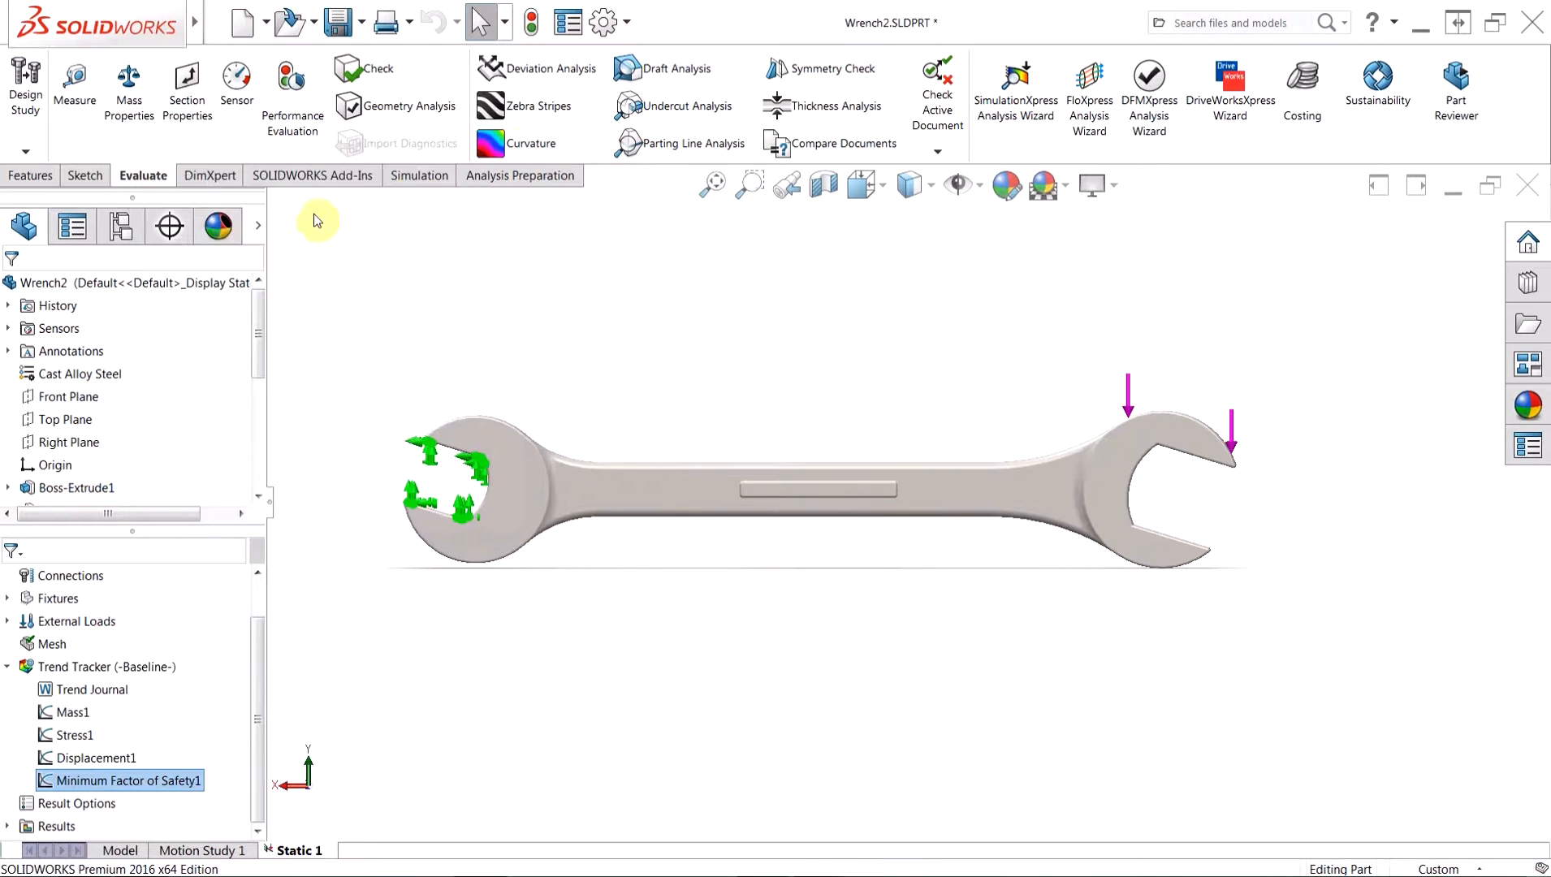
Step: Apply Brass from the Copper Alloys category as the wrench's simulation material
click(415, 181)
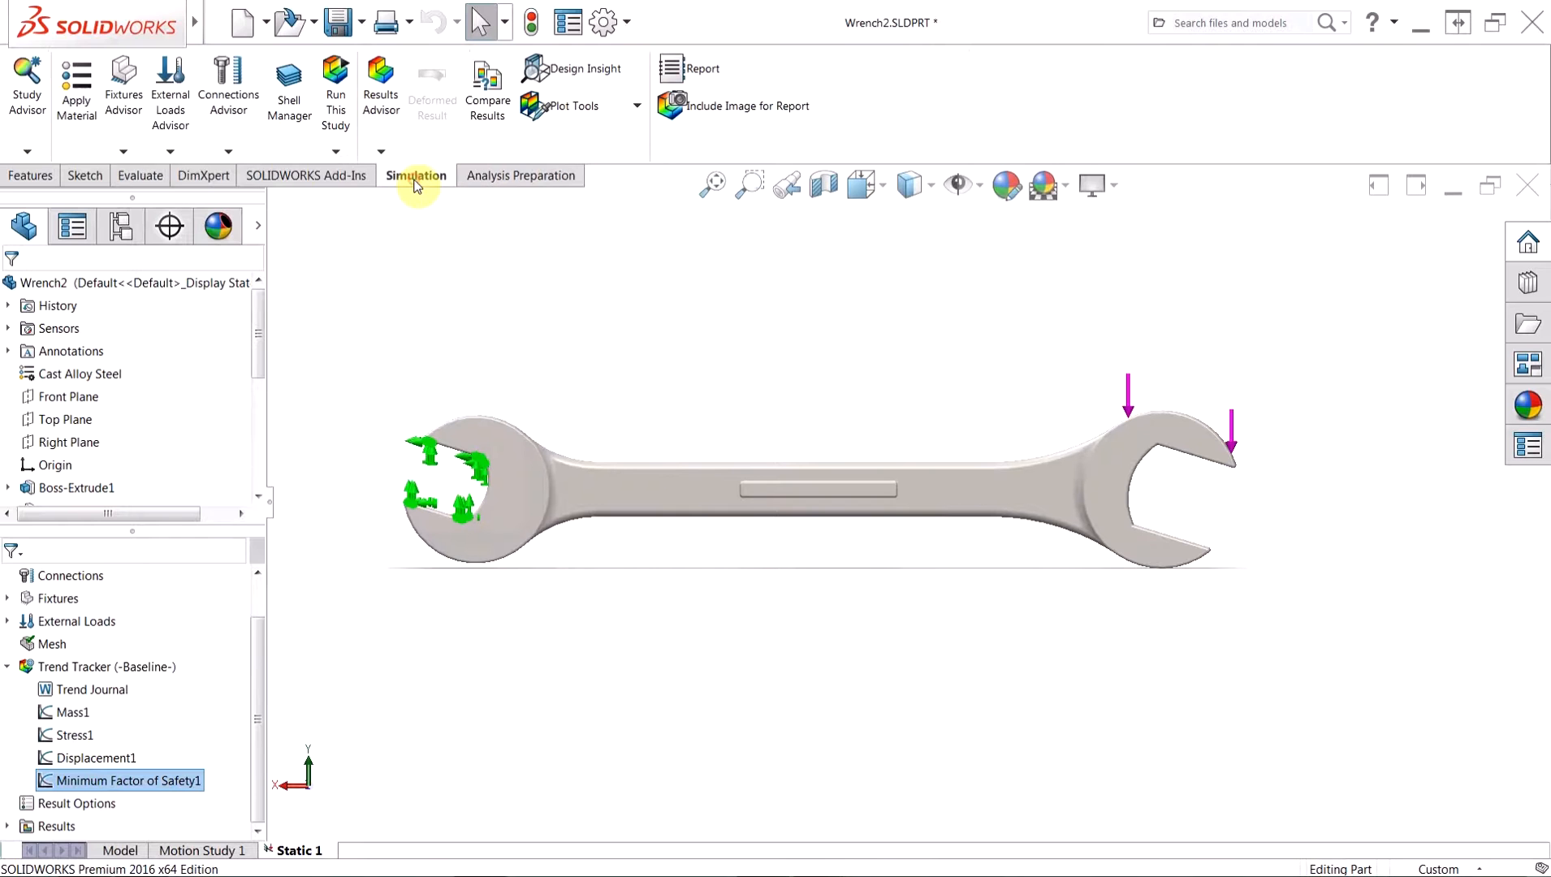
click(77, 89)
drag(285, 214, 284, 129)
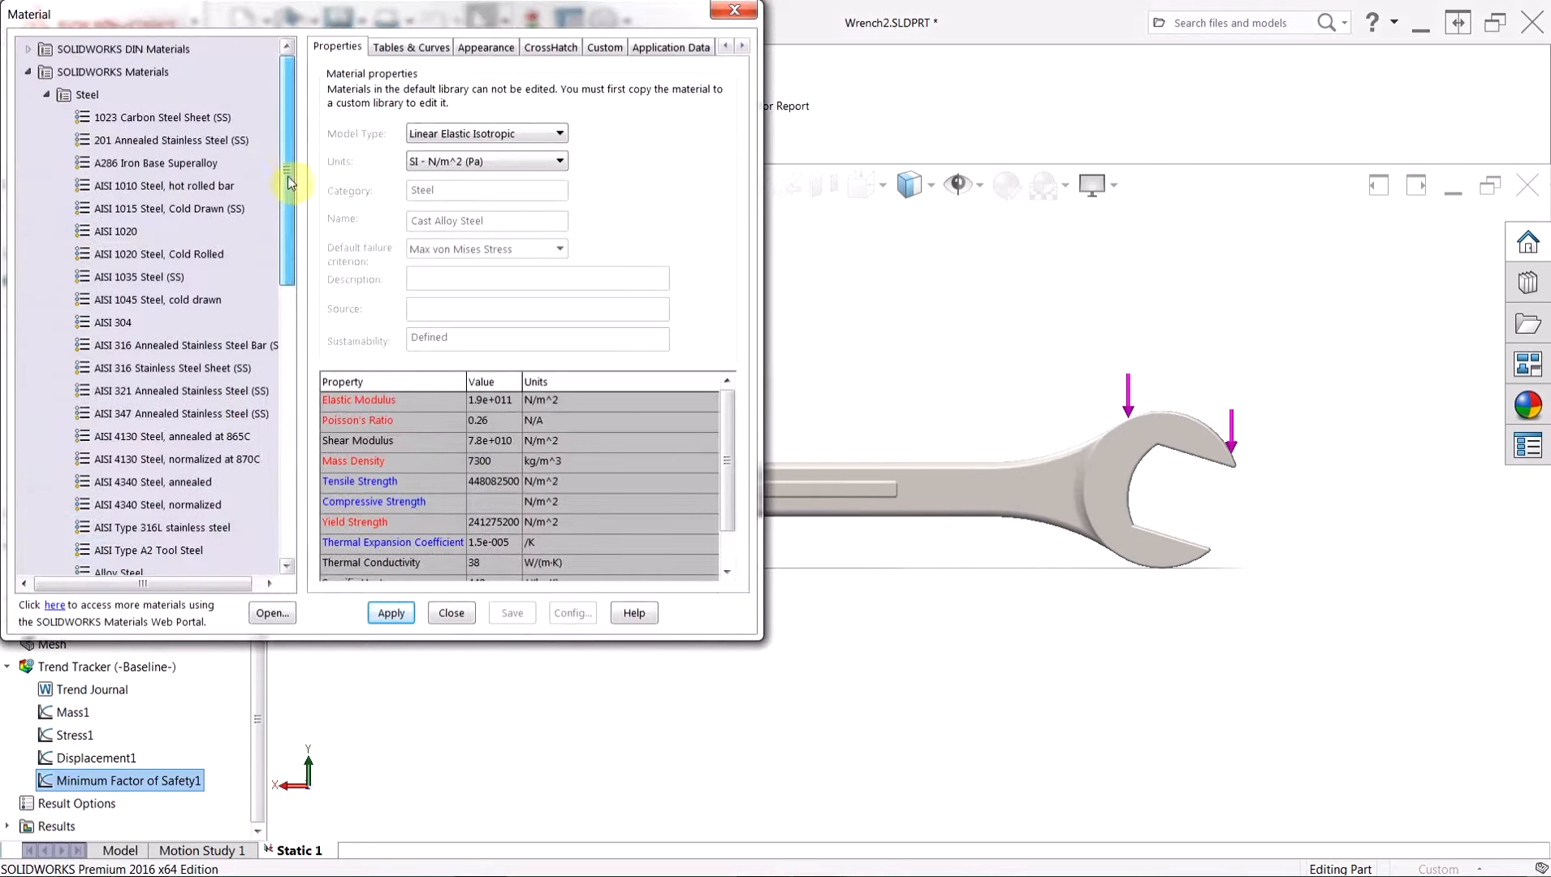
click(48, 95)
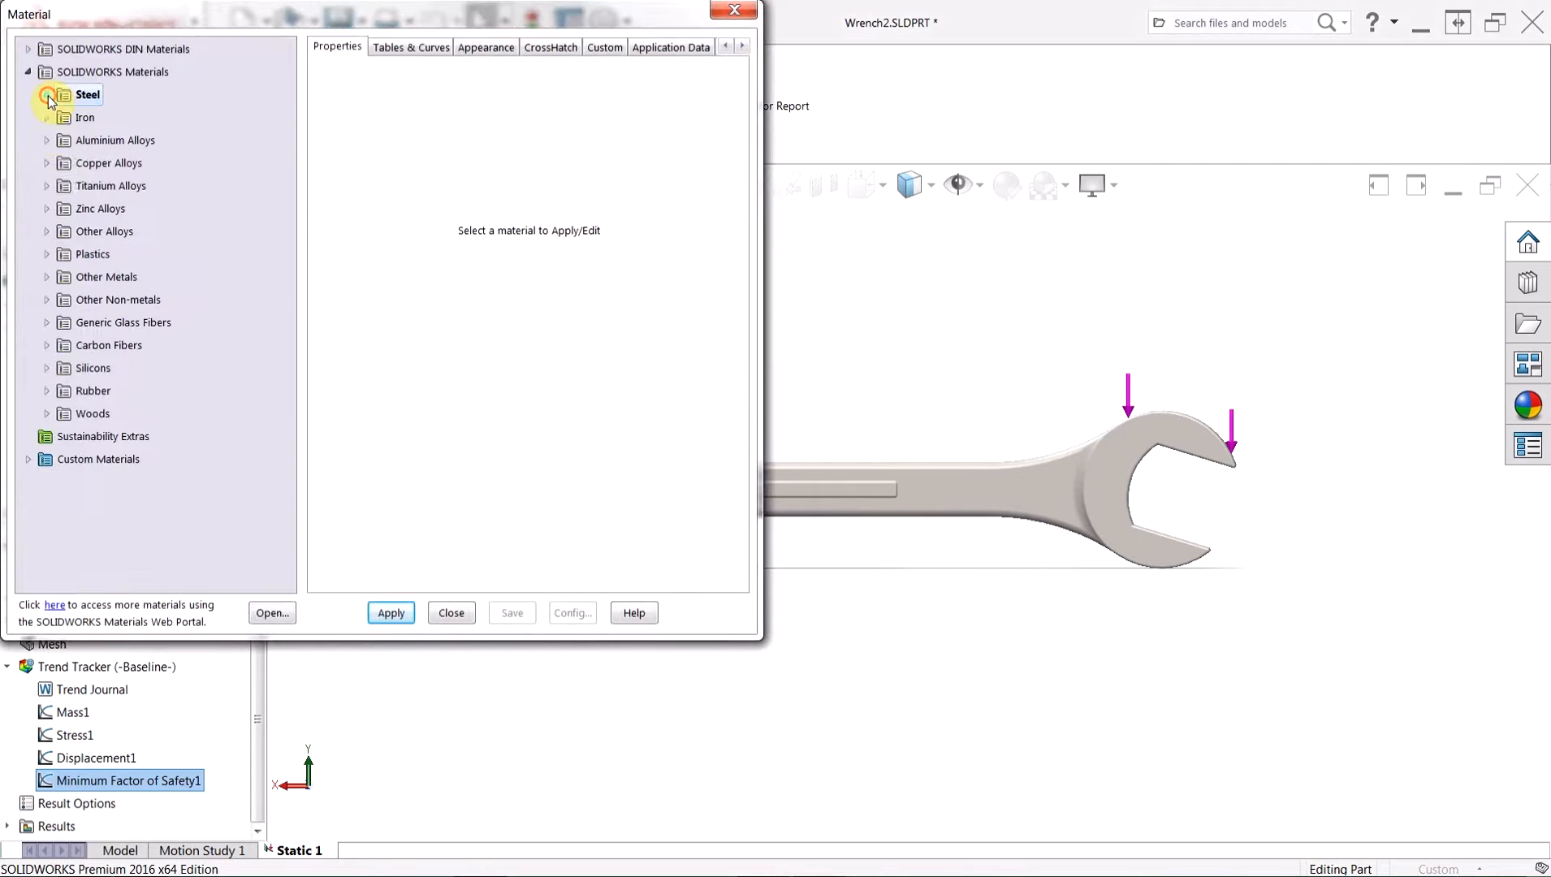
click(47, 164)
click(107, 276)
click(391, 613)
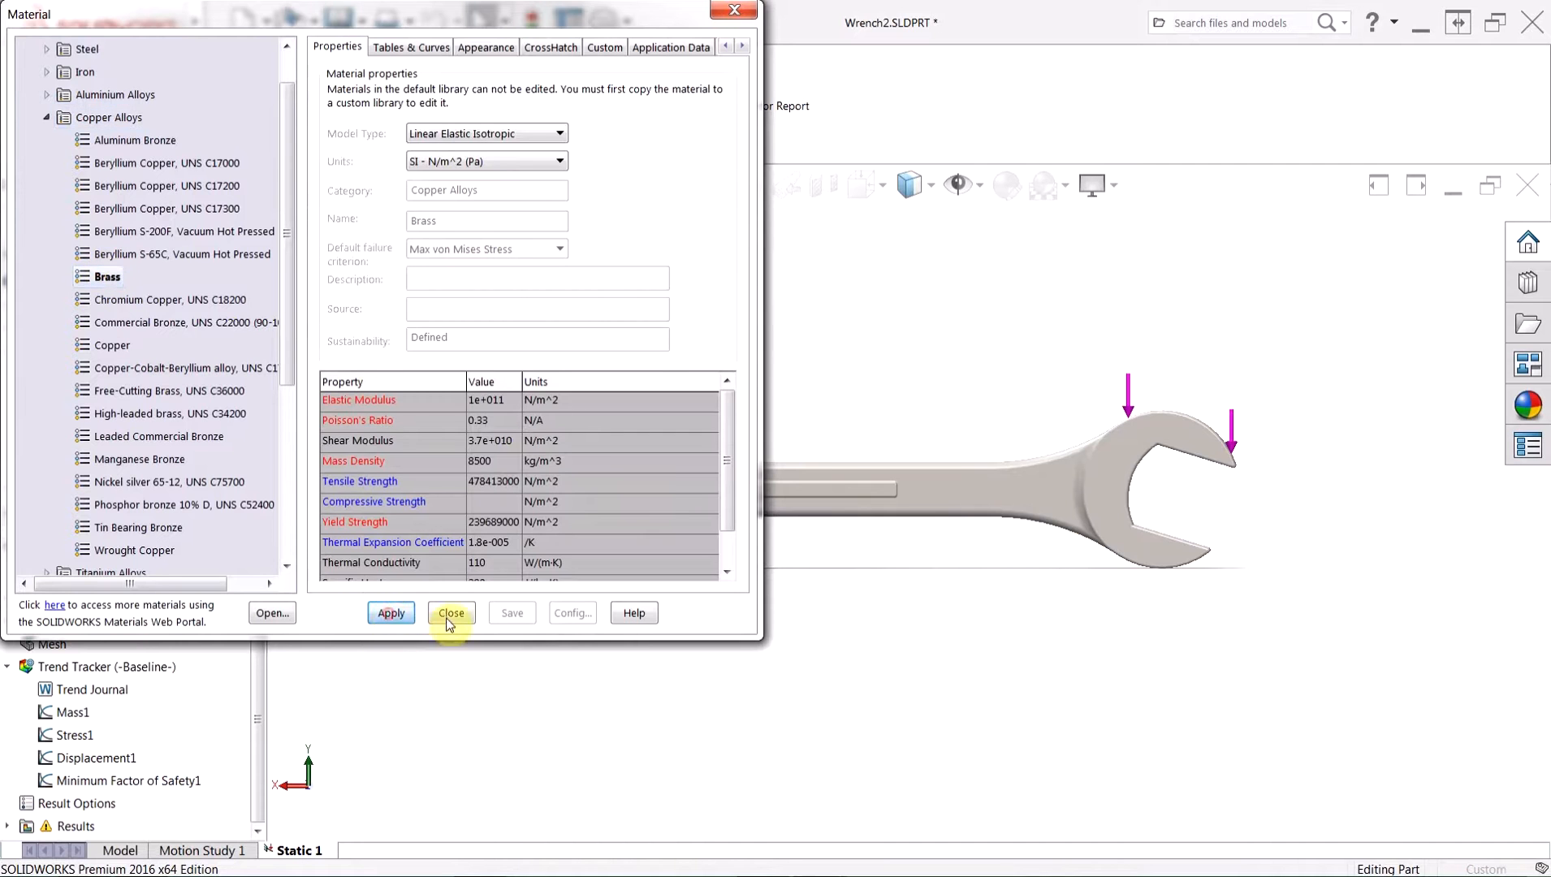
click(449, 615)
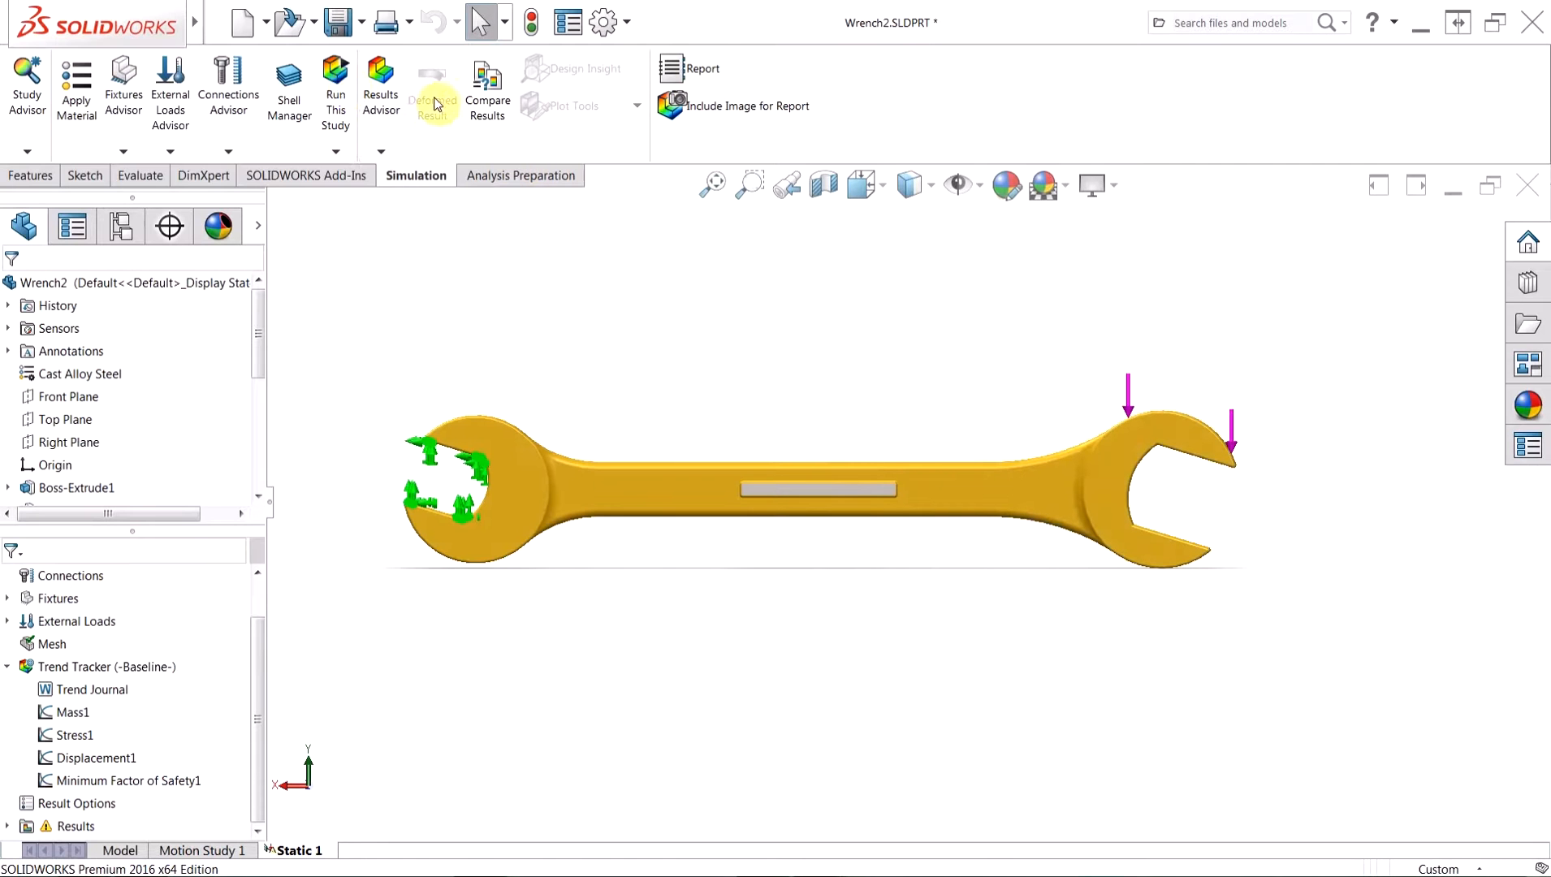
Step: Rerun the static study to record a second Trend Tracker iteration, and display the Mass1 trend graph
click(338, 87)
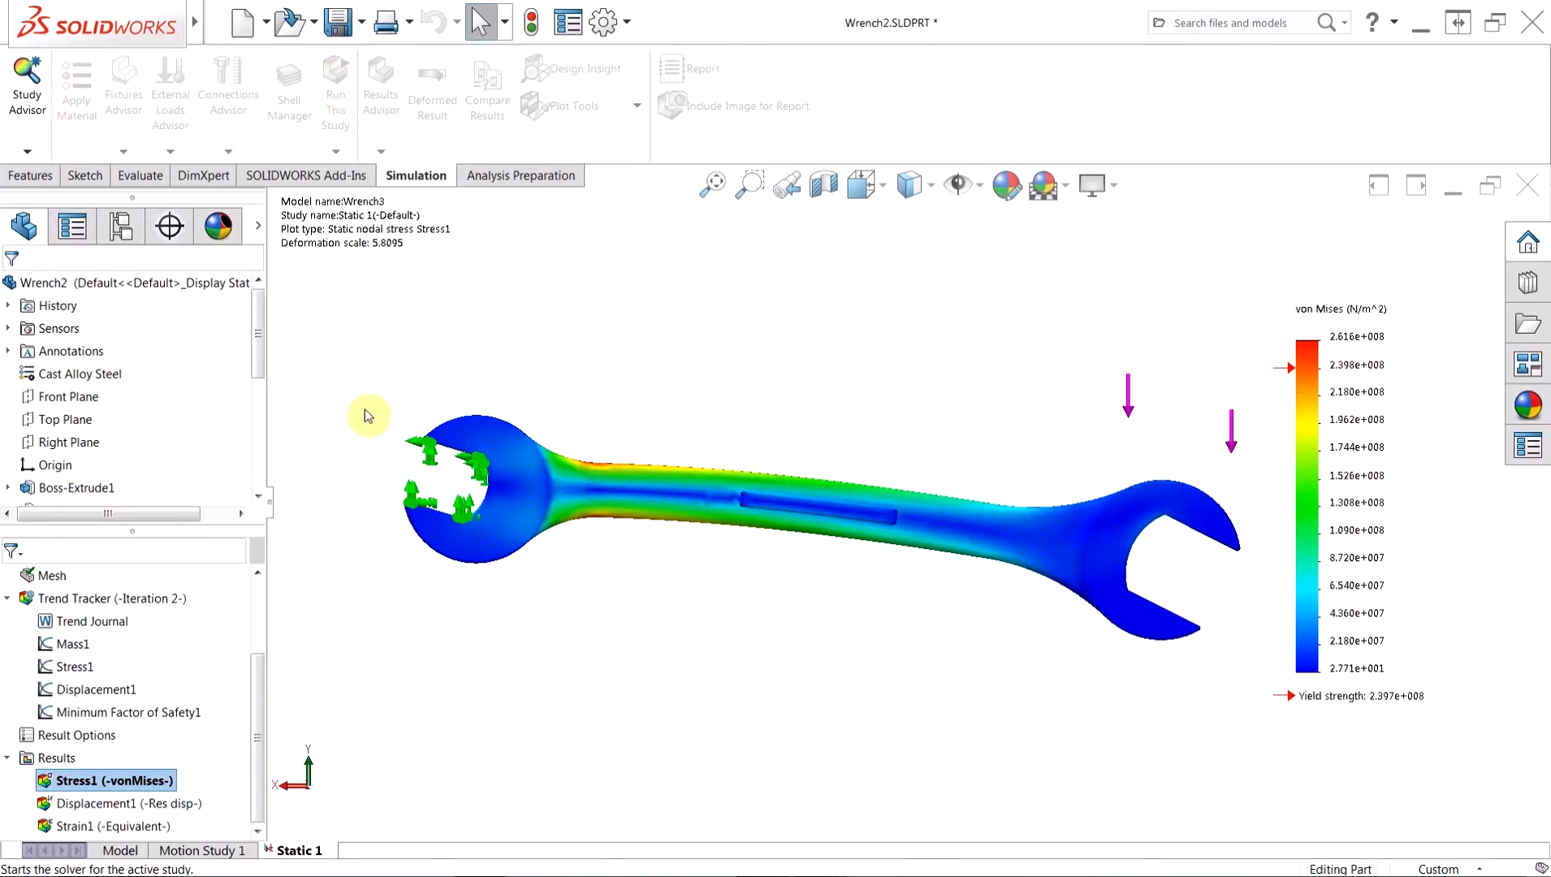
double_click(81, 645)
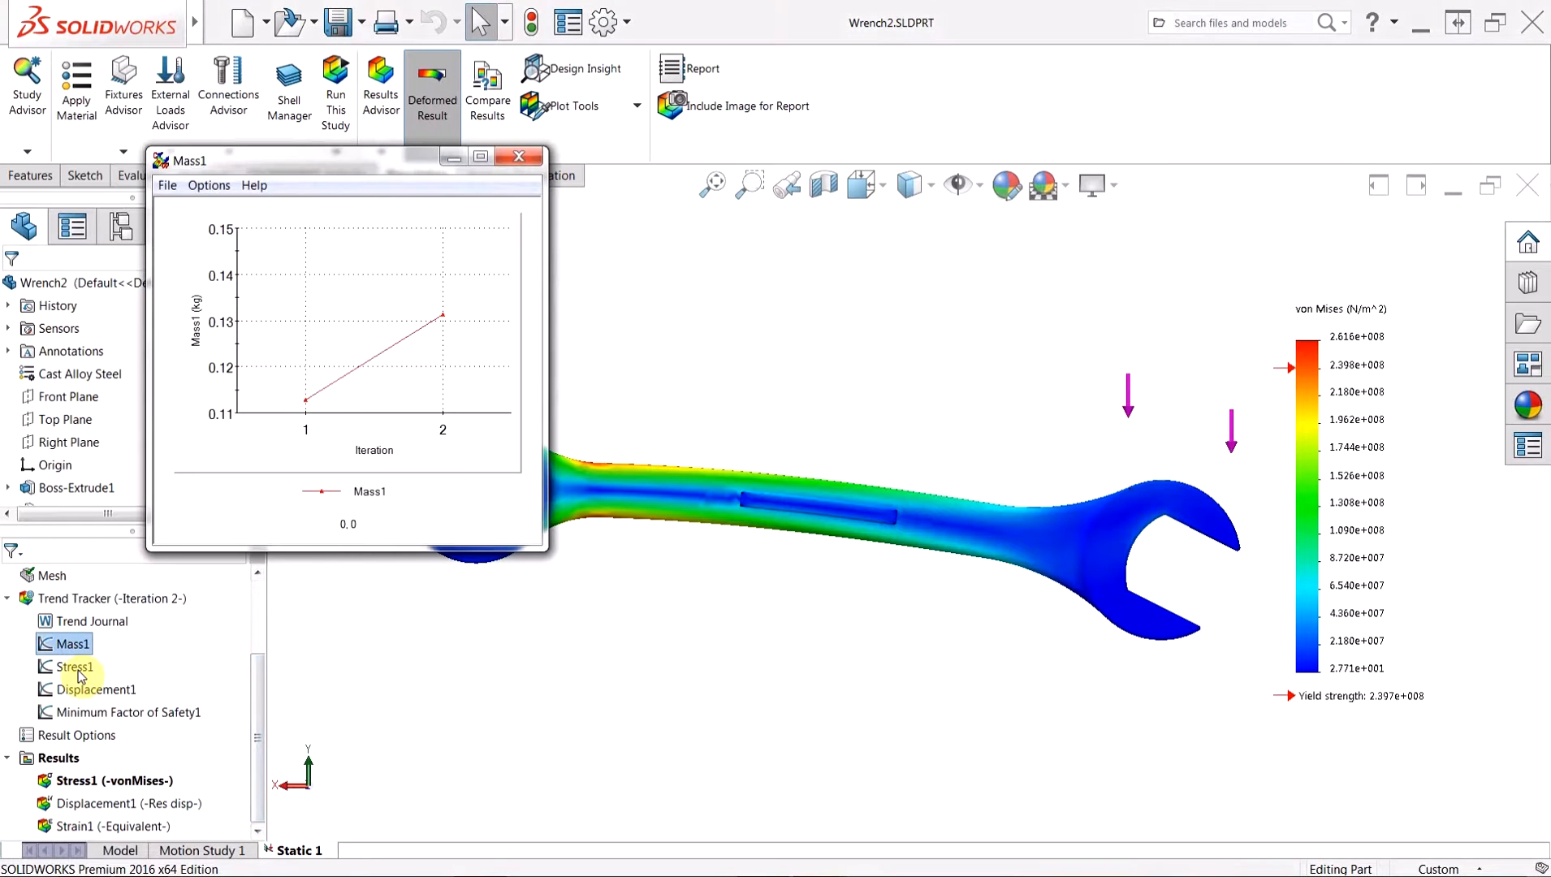
Step: Review the Stress1, Displacement1 and Minimum Factor of Safety1 trend graphs for the second iteration, and close the graph
double_click(74, 667)
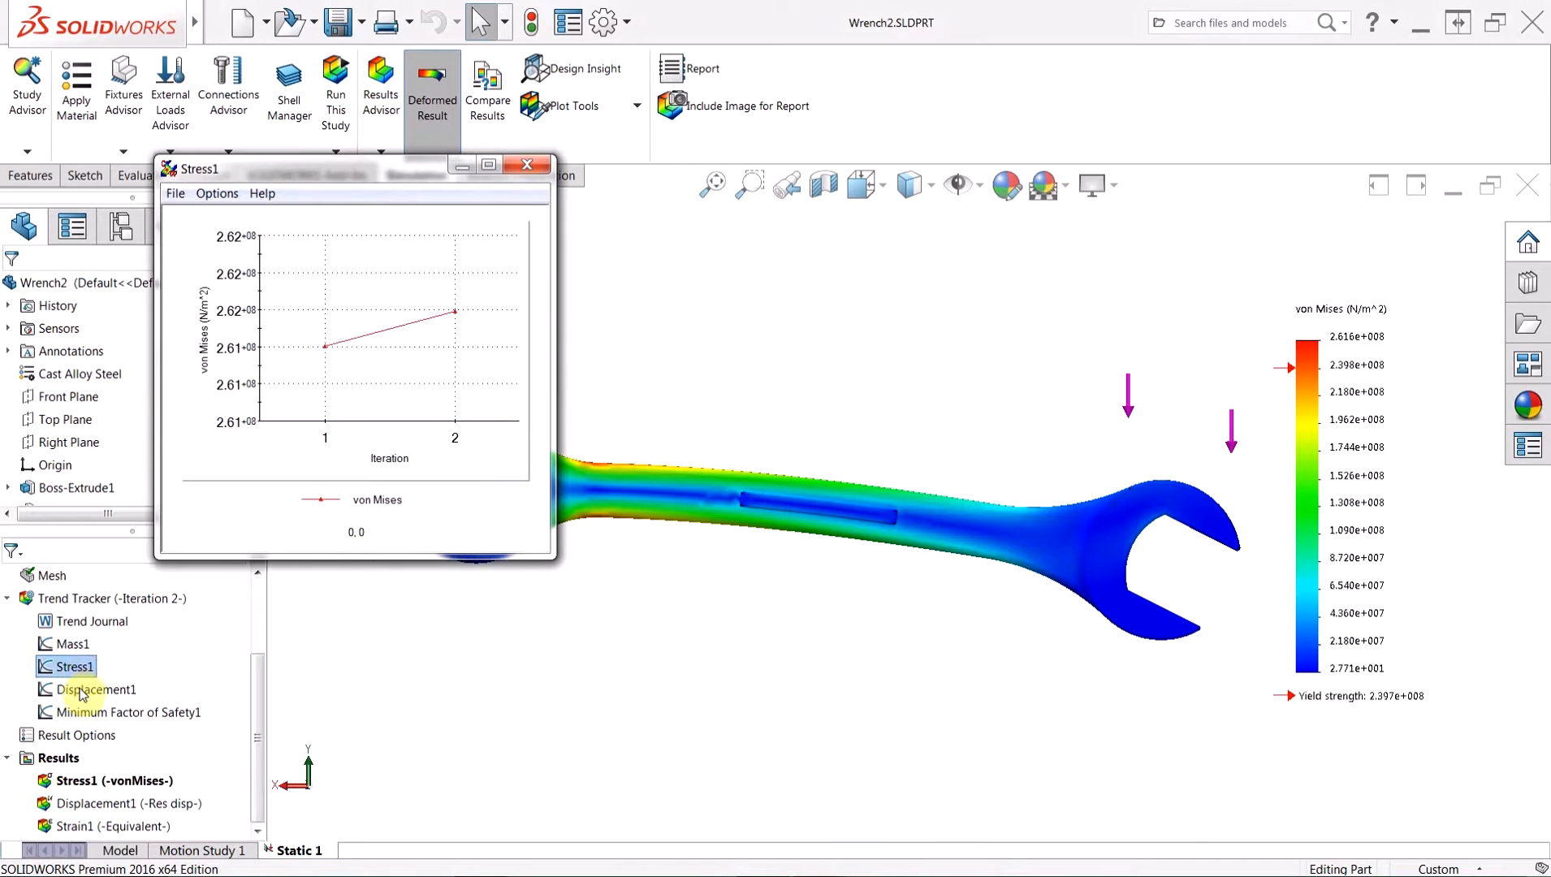
double_click(82, 691)
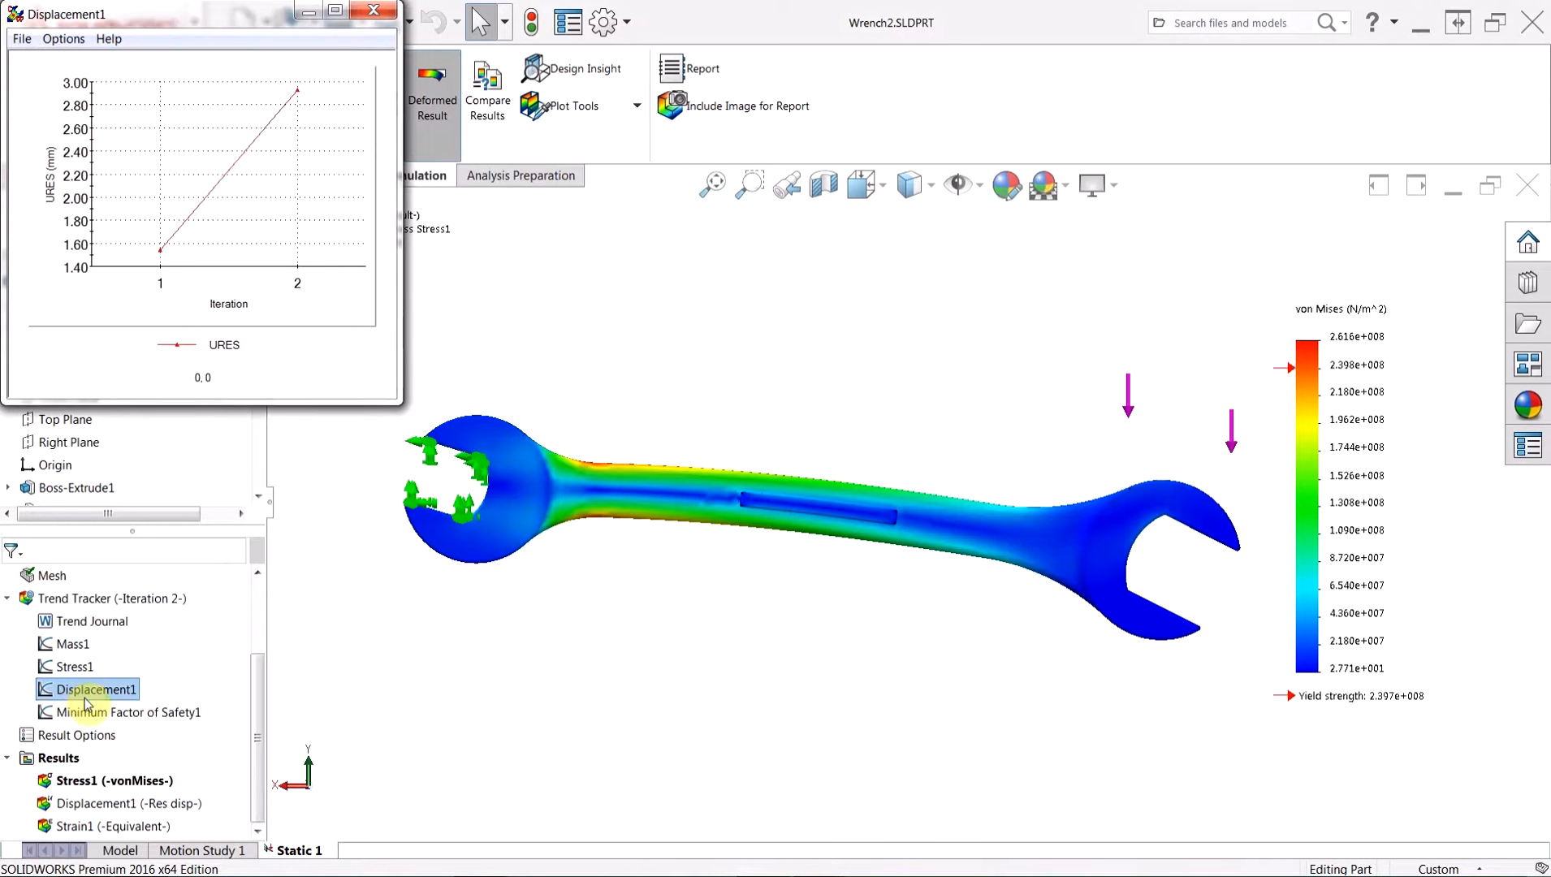
double_click(89, 713)
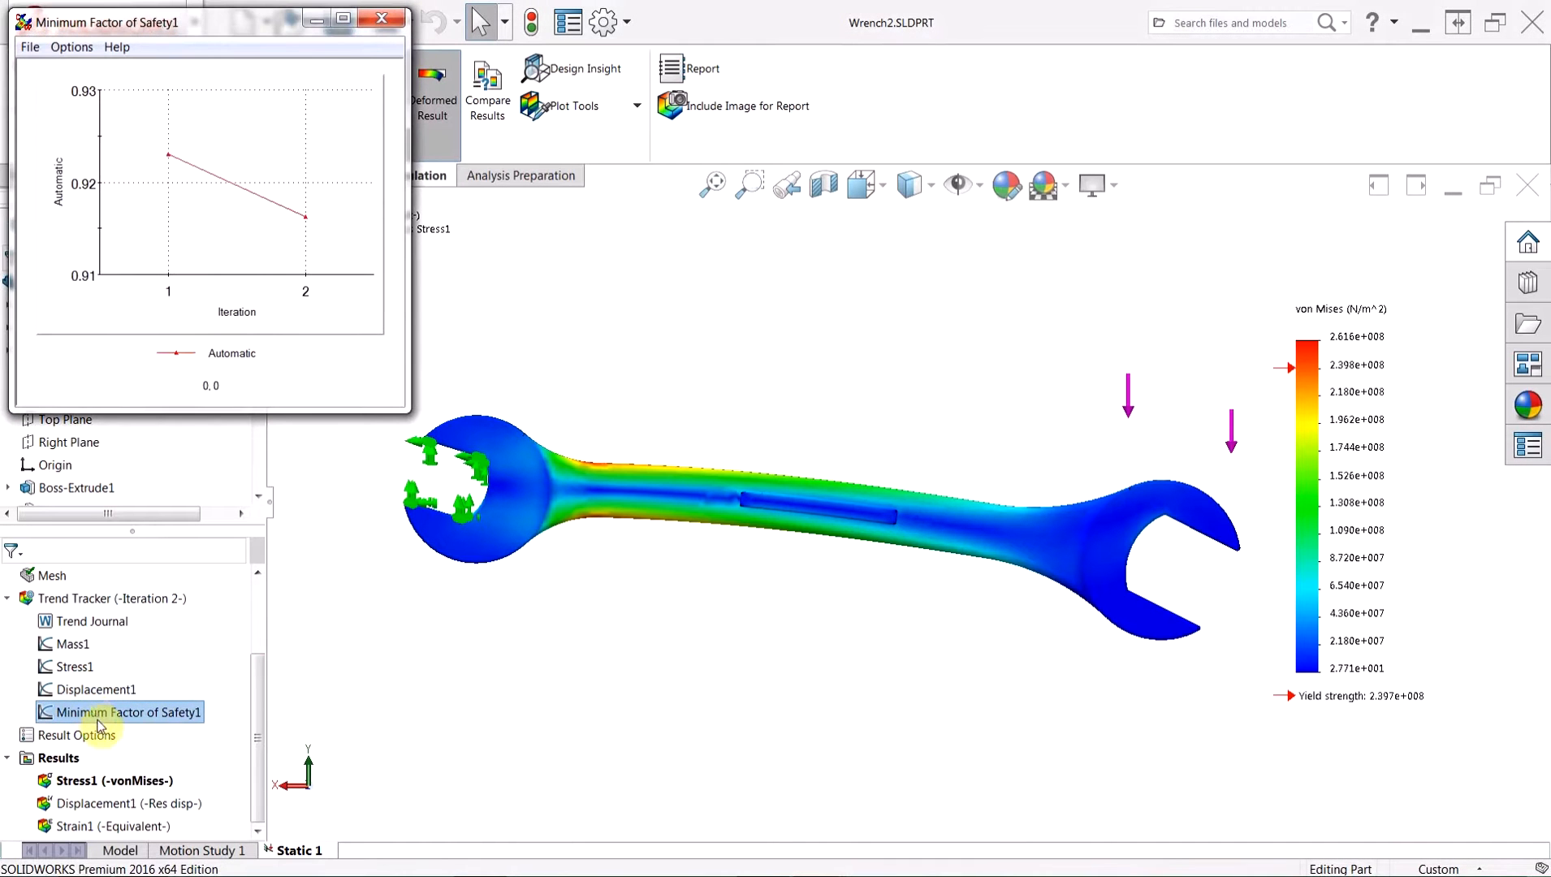
click(376, 19)
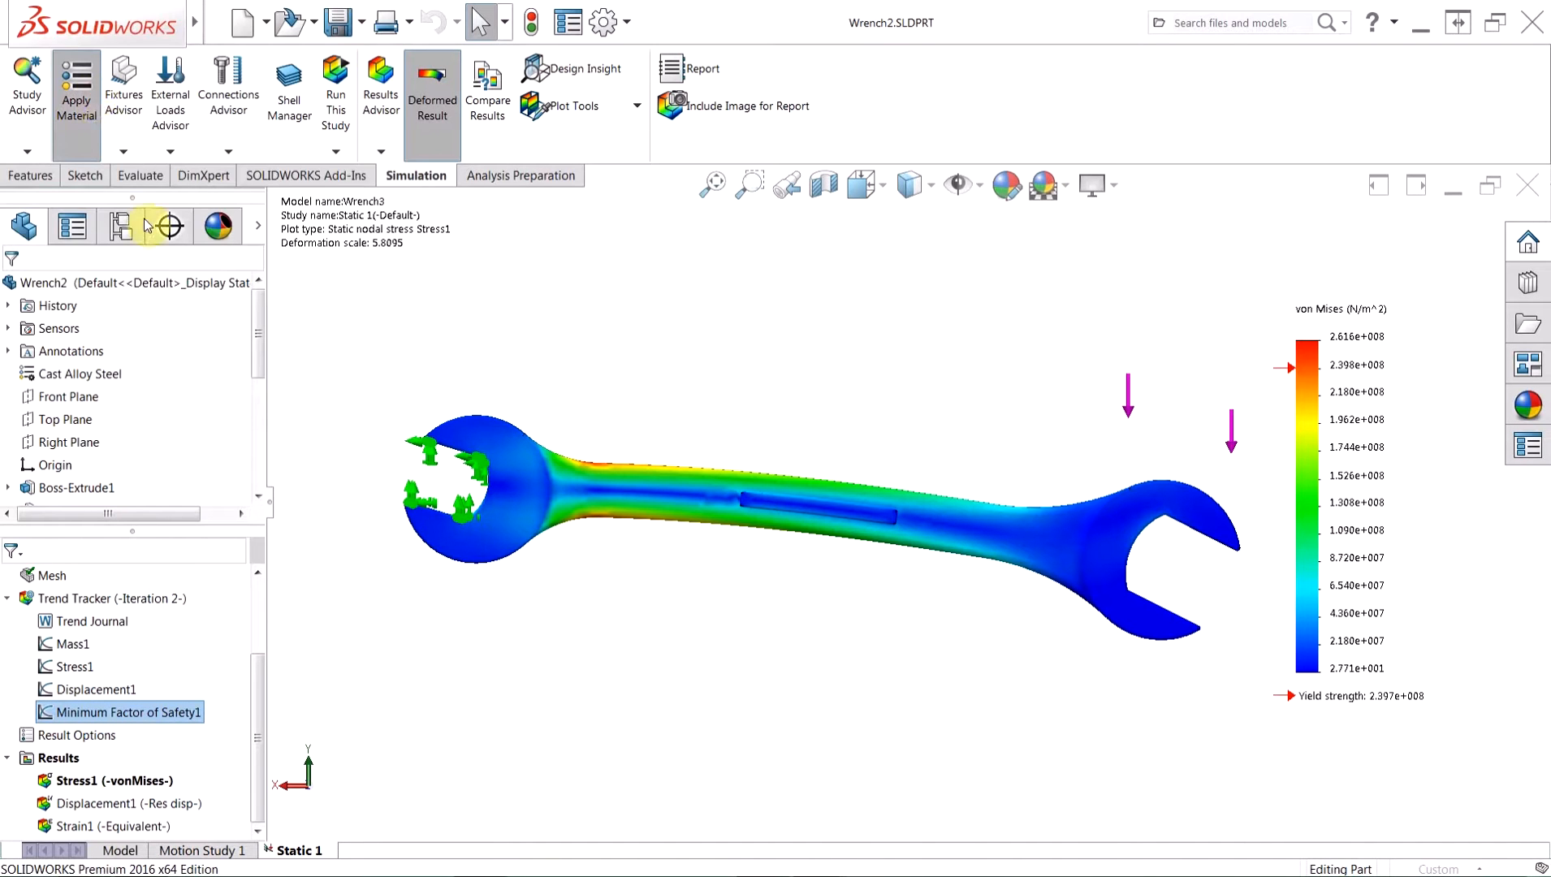
Step: Apply Nickel from the Other Metals category as the wrench's simulation material
click(47, 140)
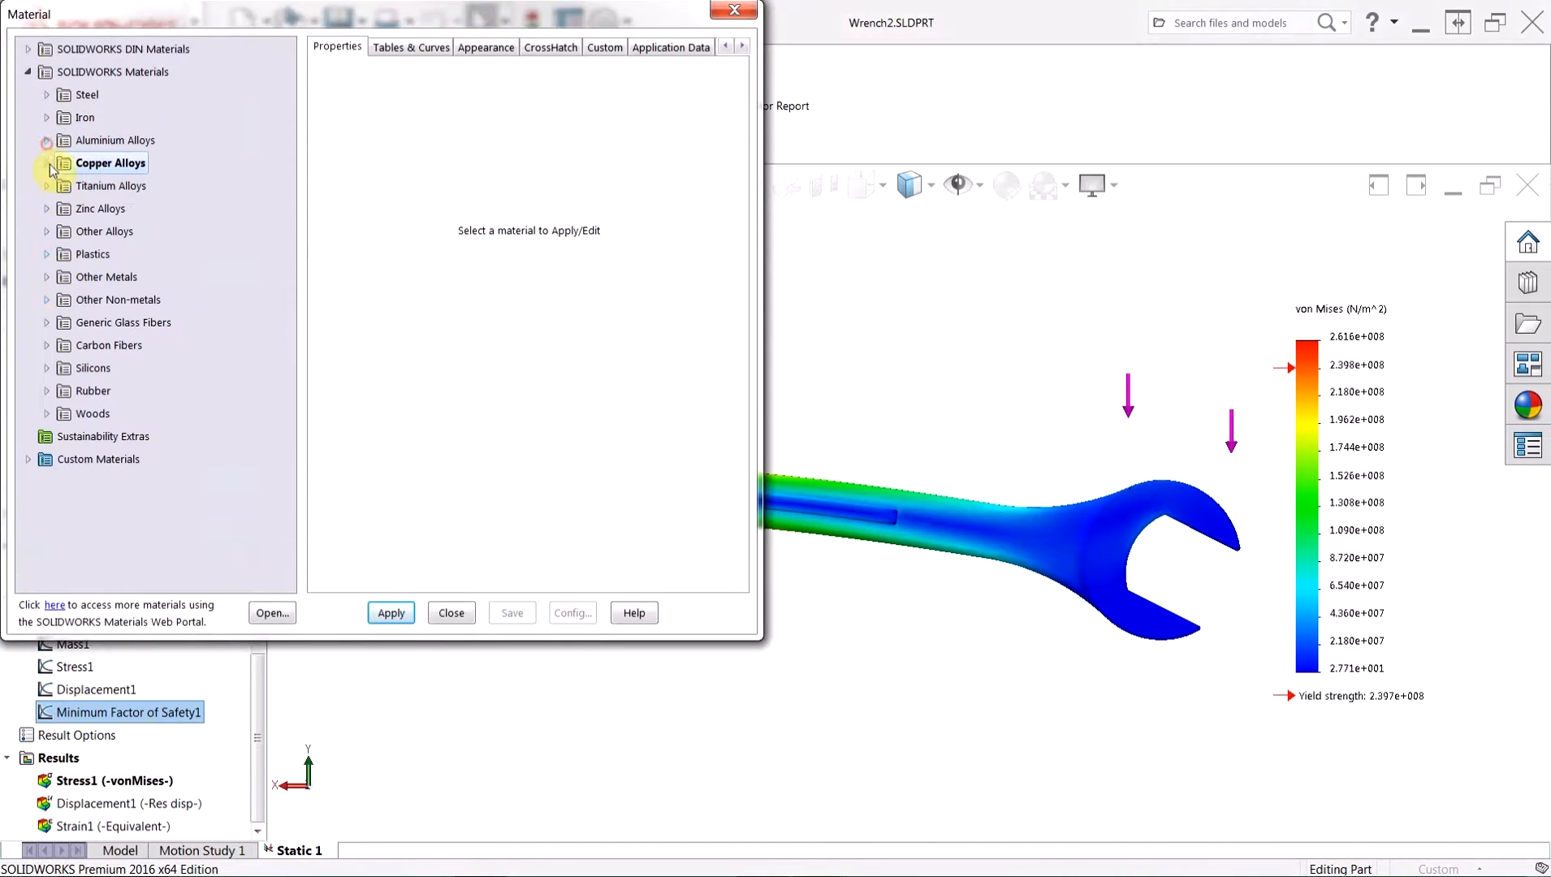
click(47, 277)
click(108, 370)
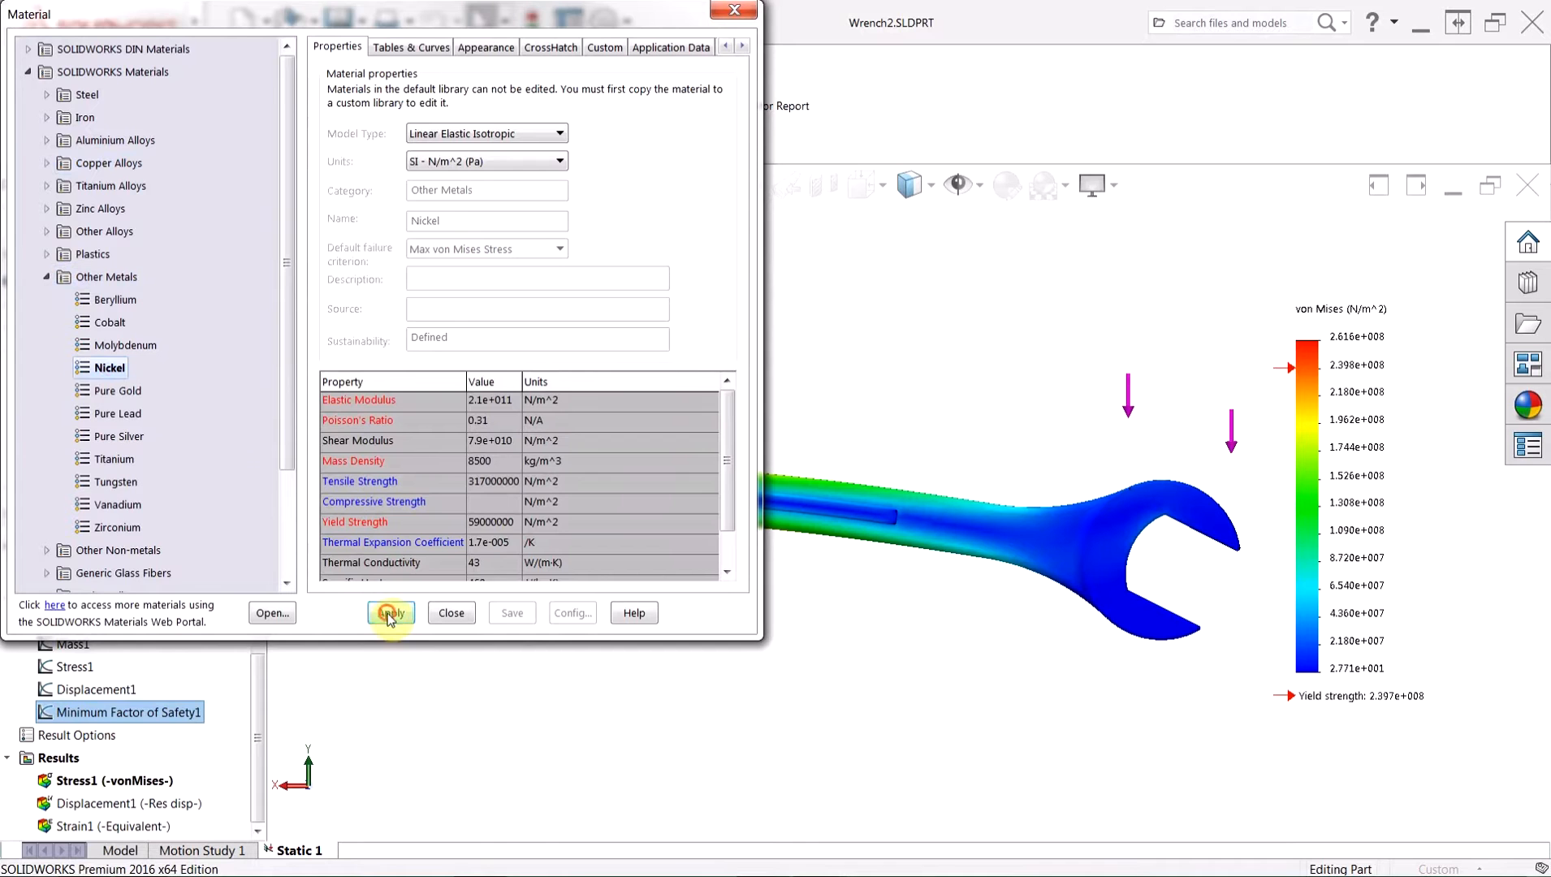
click(391, 613)
click(451, 612)
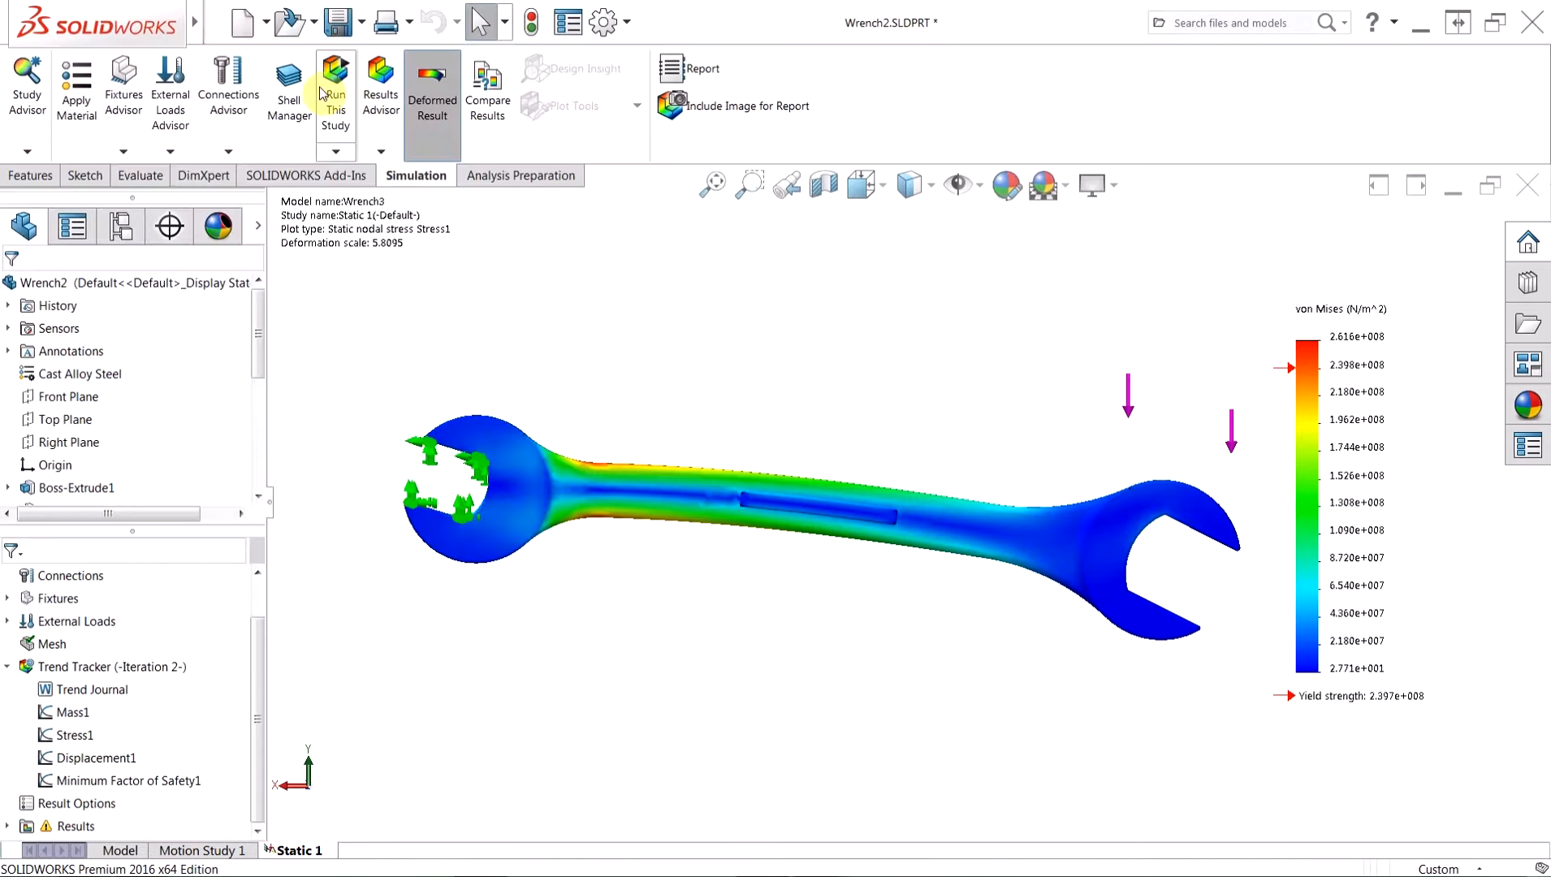
Step: Rerun the static study to record a third iteration, and review the Mass1, Stress1 and Minimum Factor of Safety1 trend graphs
click(333, 92)
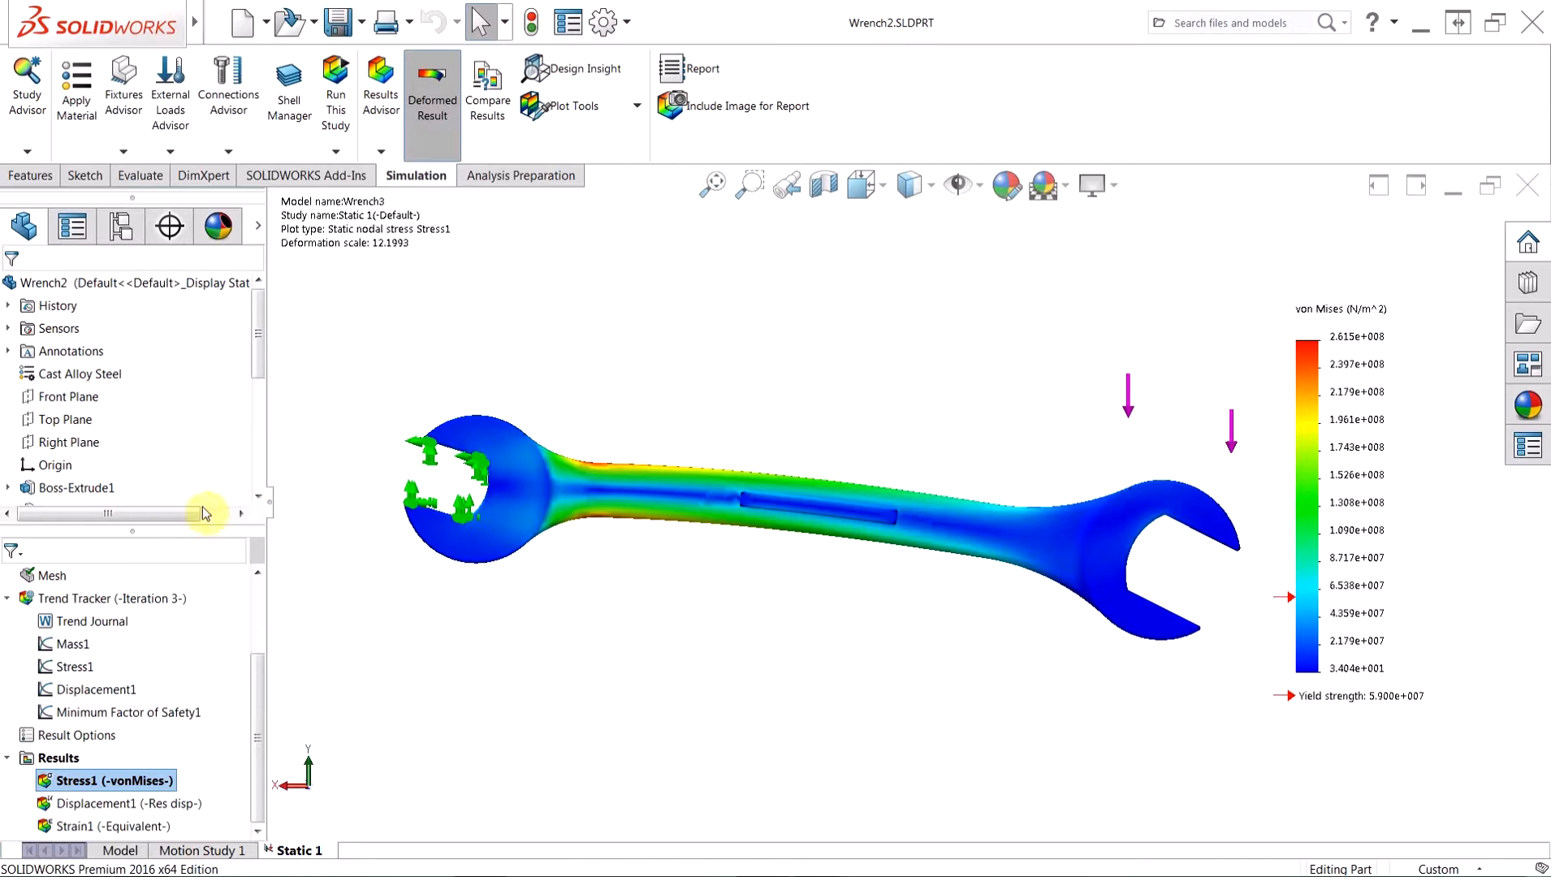
double_click(73, 643)
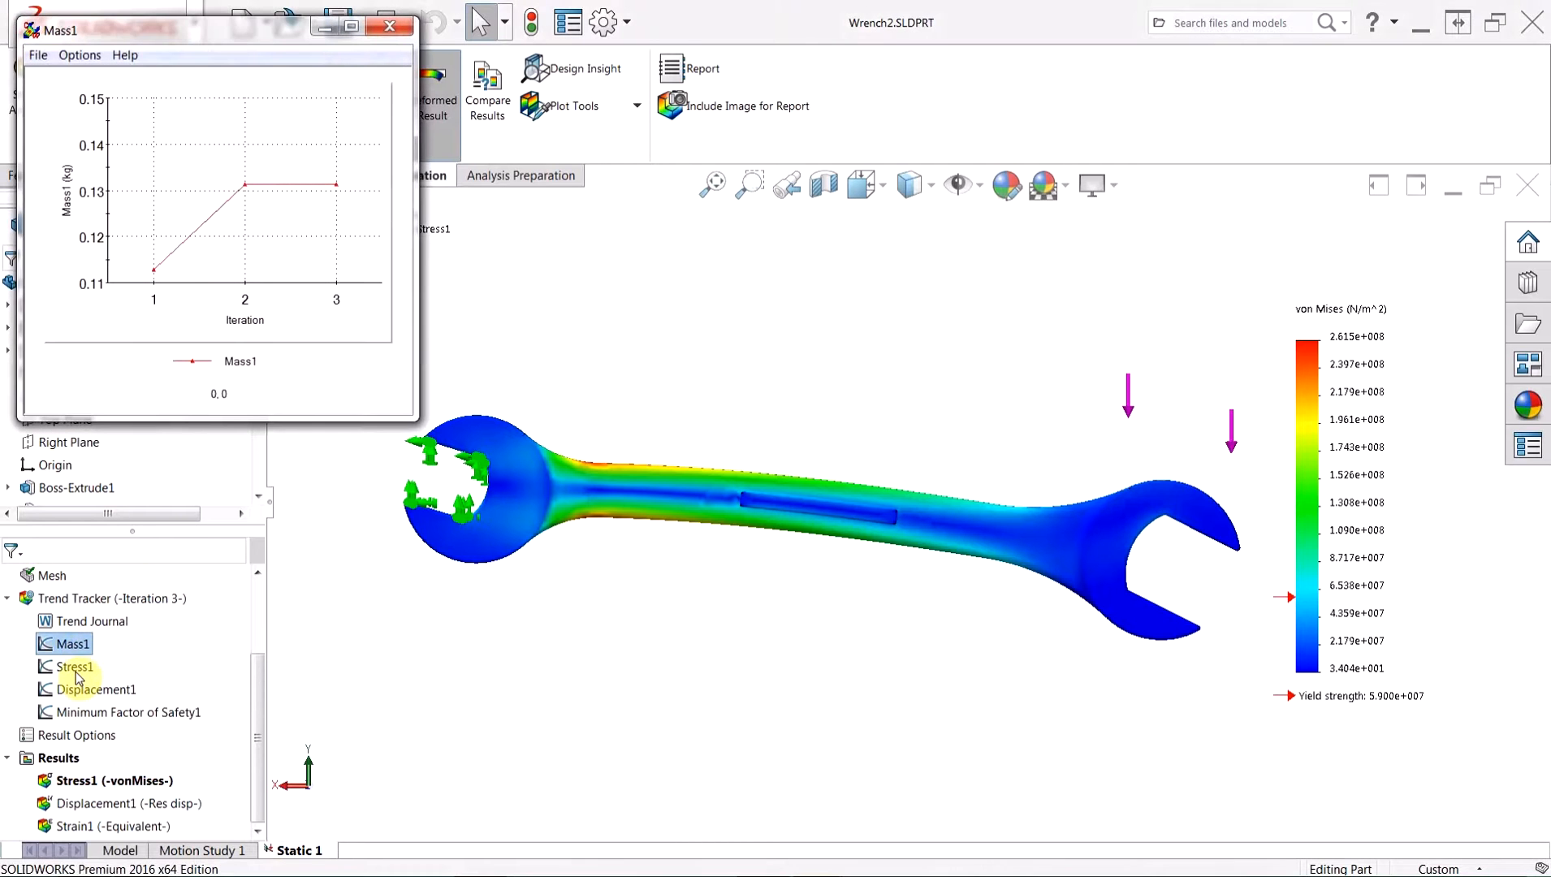
double_click(76, 672)
double_click(89, 712)
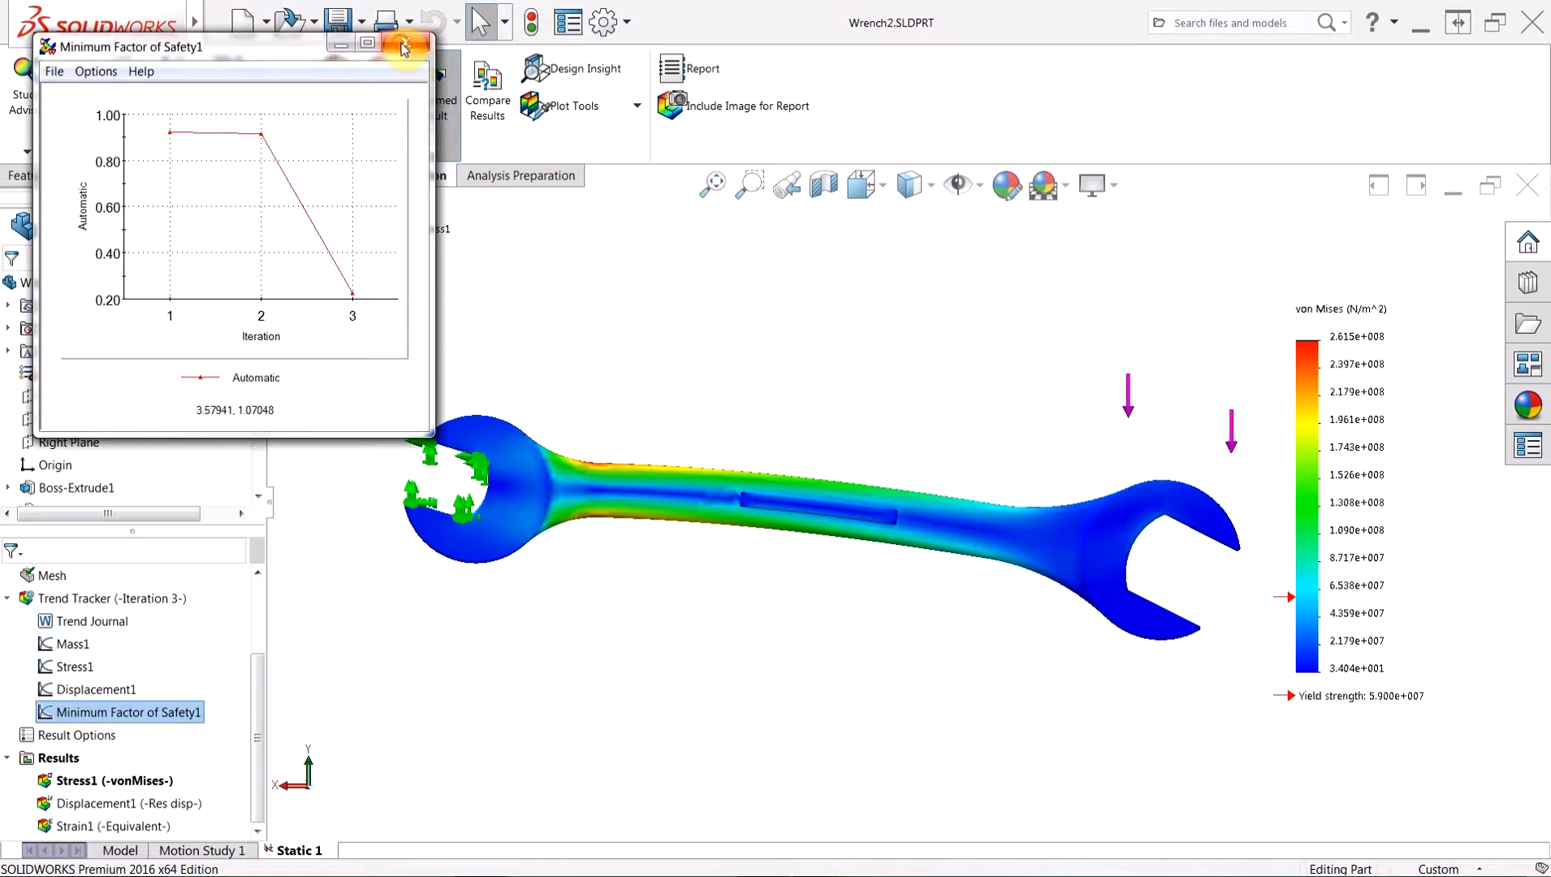
click(403, 47)
Step: View the Trend Tracker iterations available for restoring the model, and cancel without restoring one
right_click(87, 598)
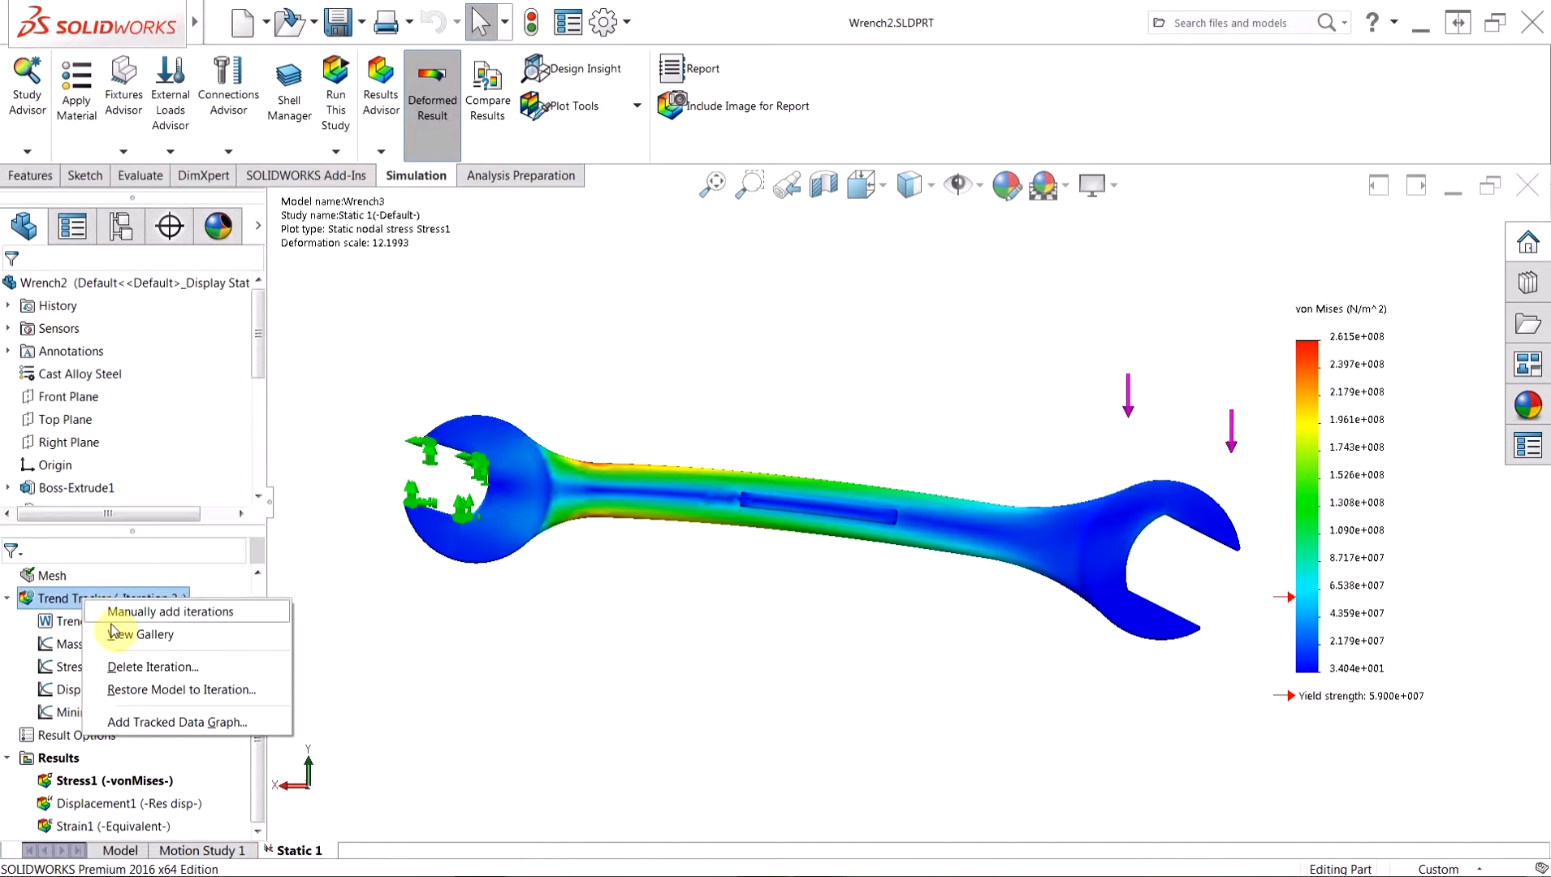
click(154, 690)
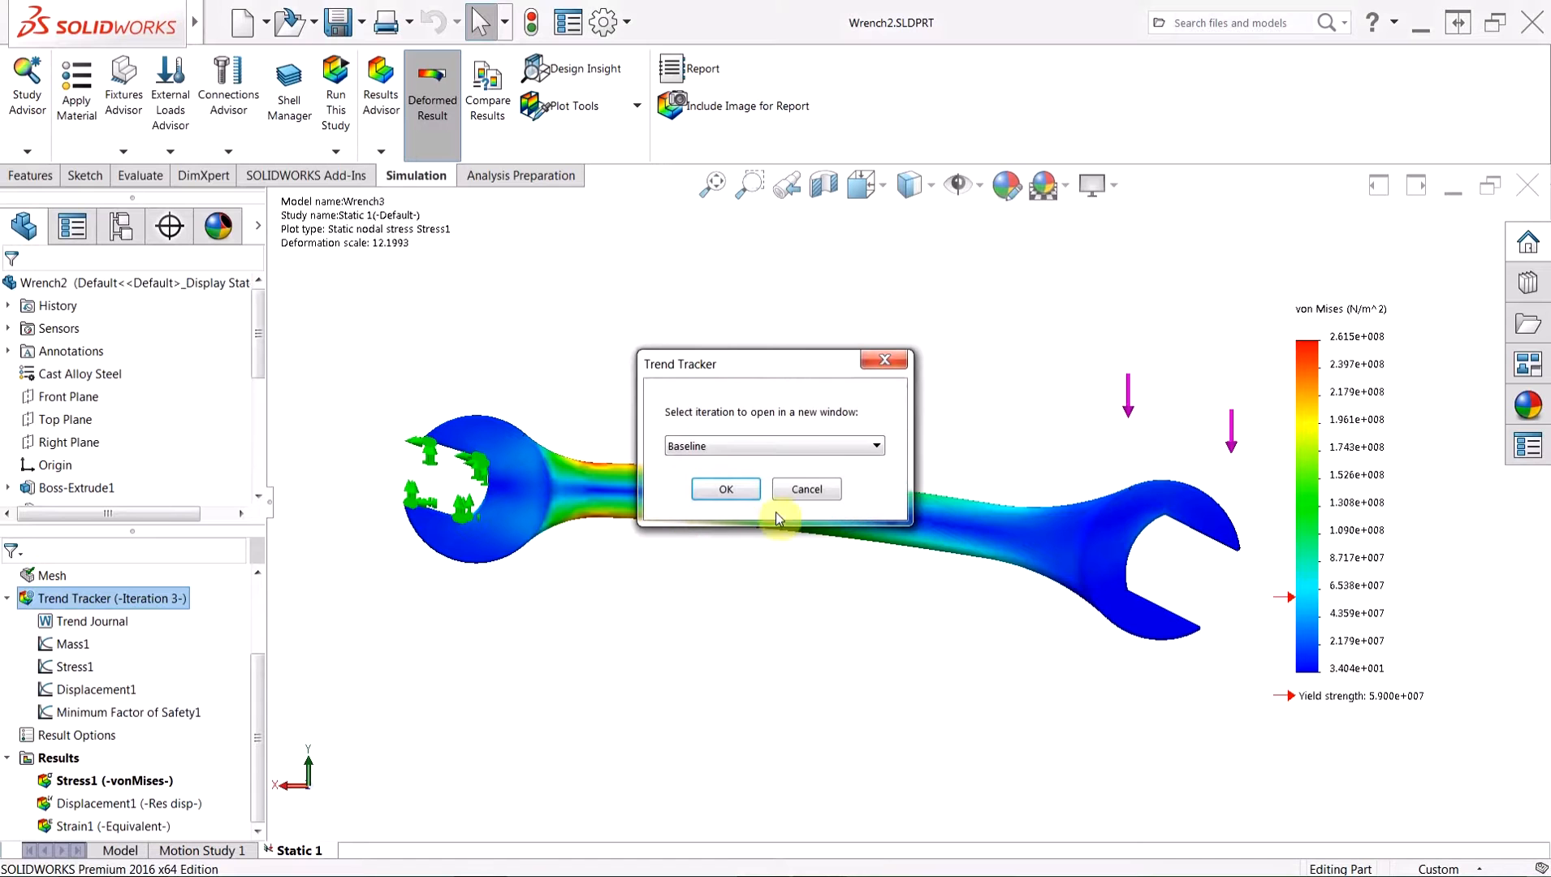
click(817, 448)
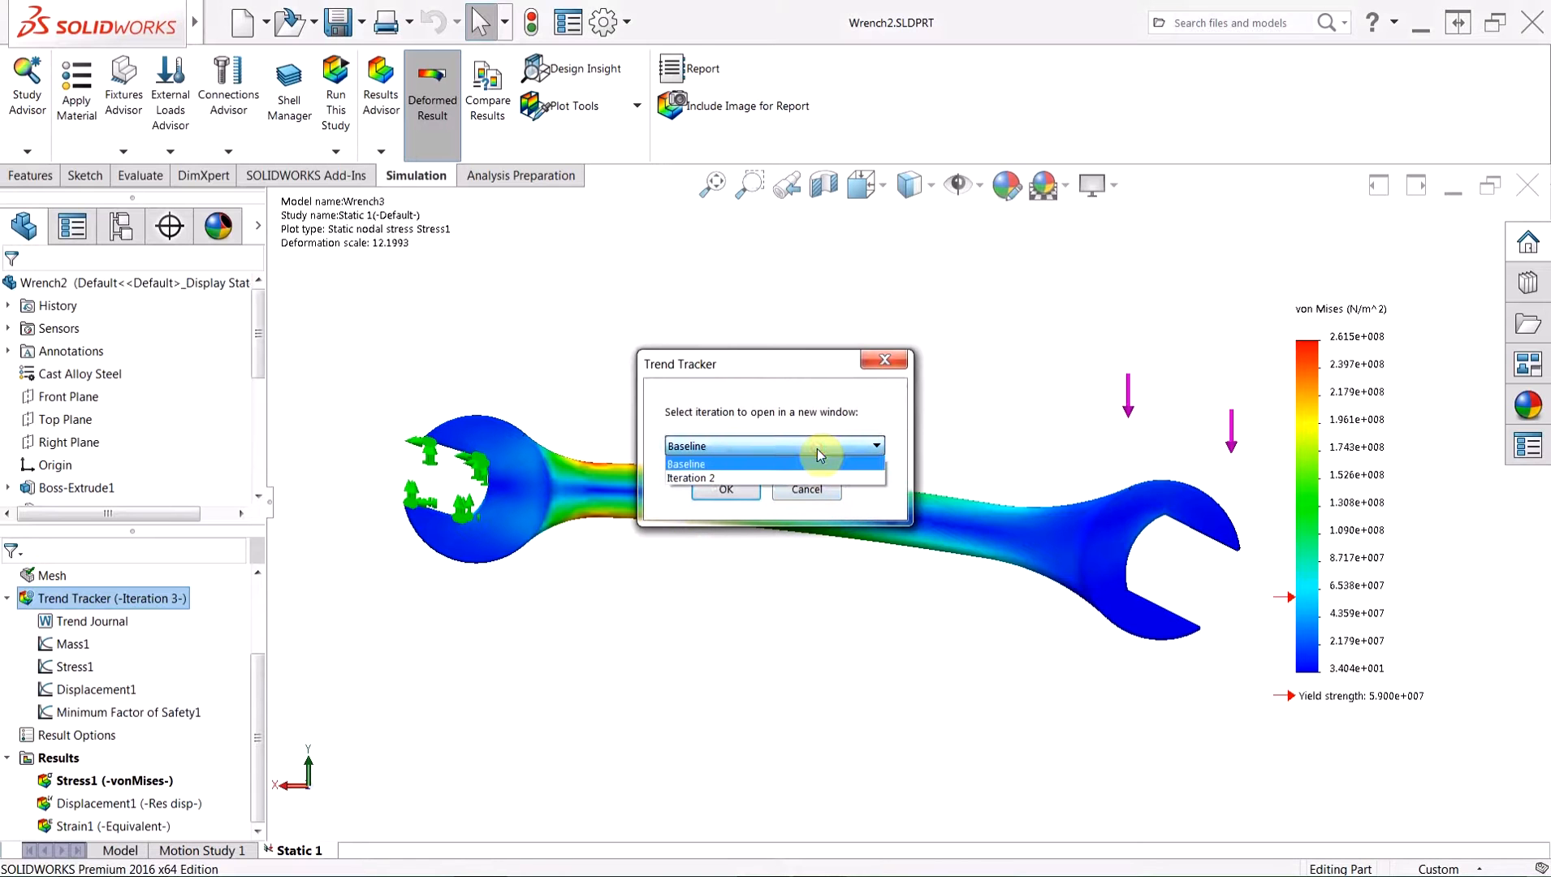
click(817, 449)
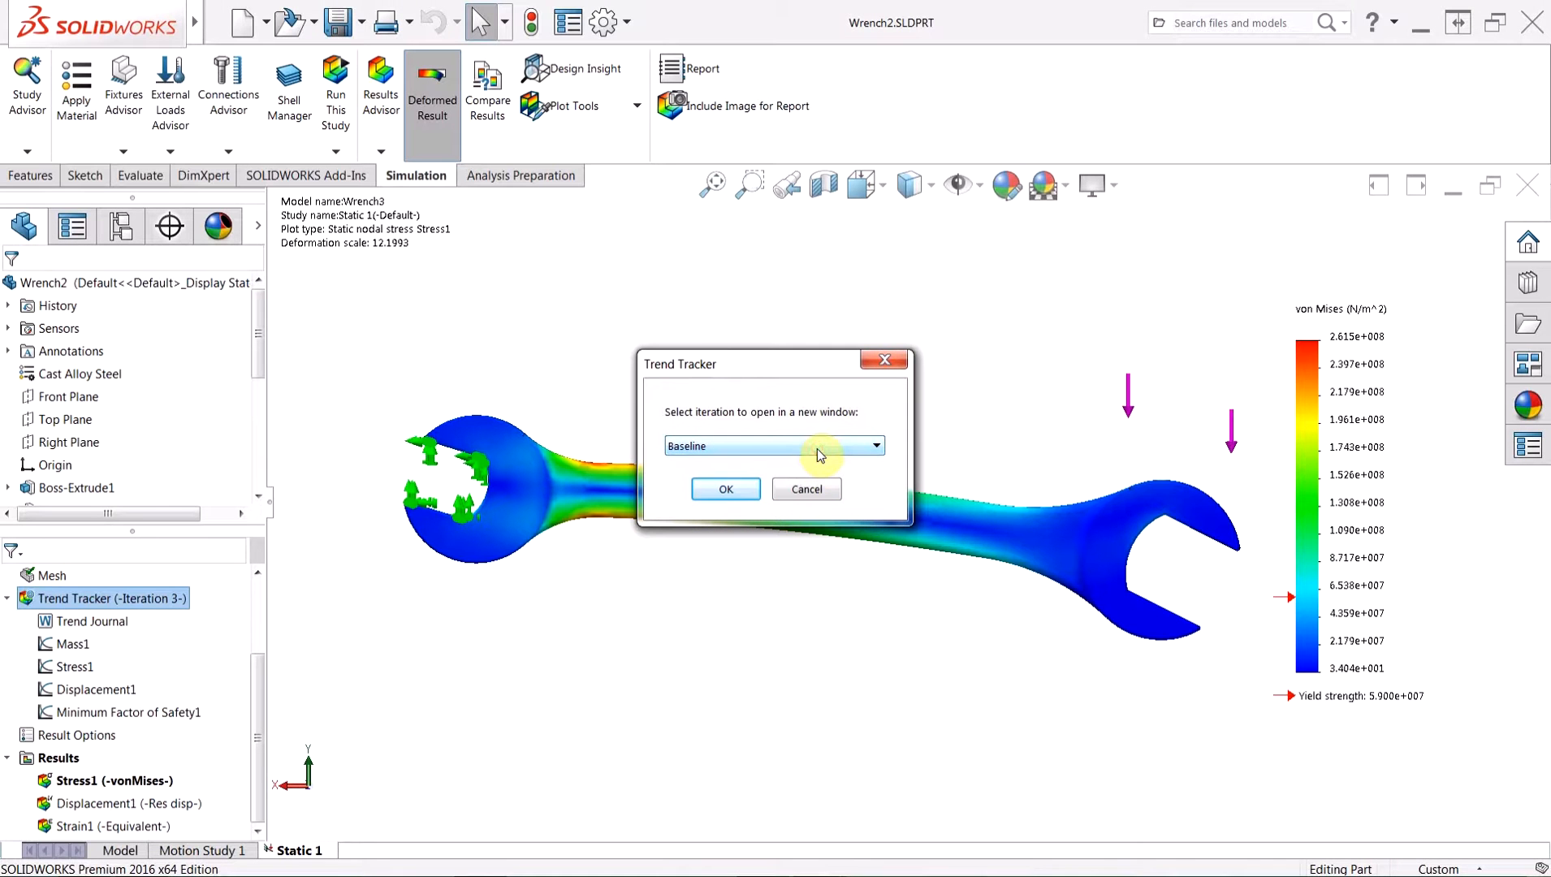
click(786, 490)
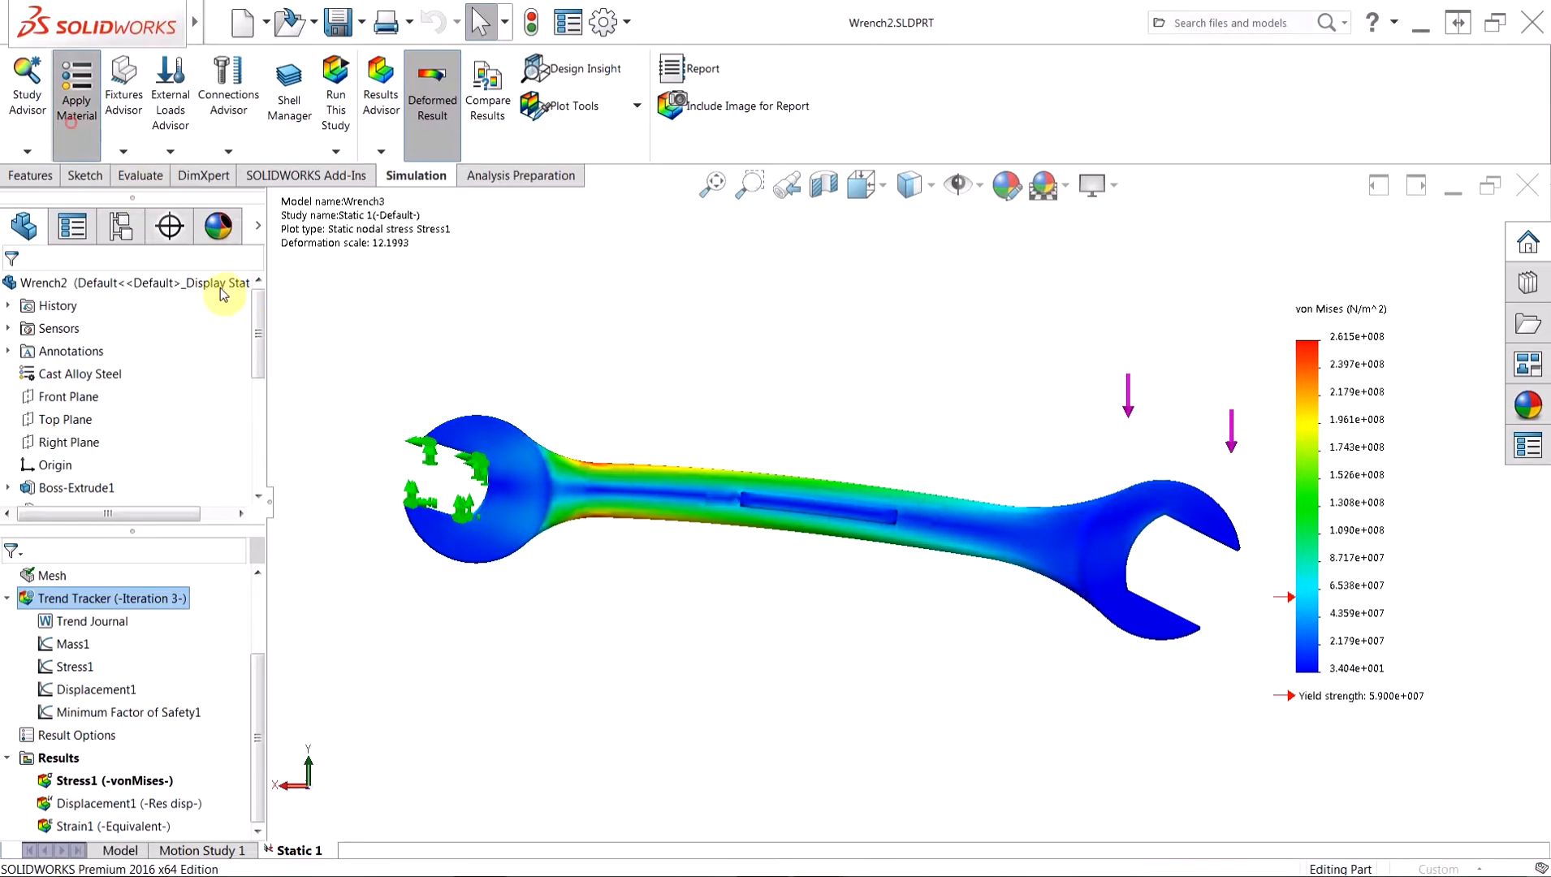
Step: Apply Cast Alloy Steel from the Steel category as the wrench's simulation material
drag(284, 287, 277, 258)
click(45, 276)
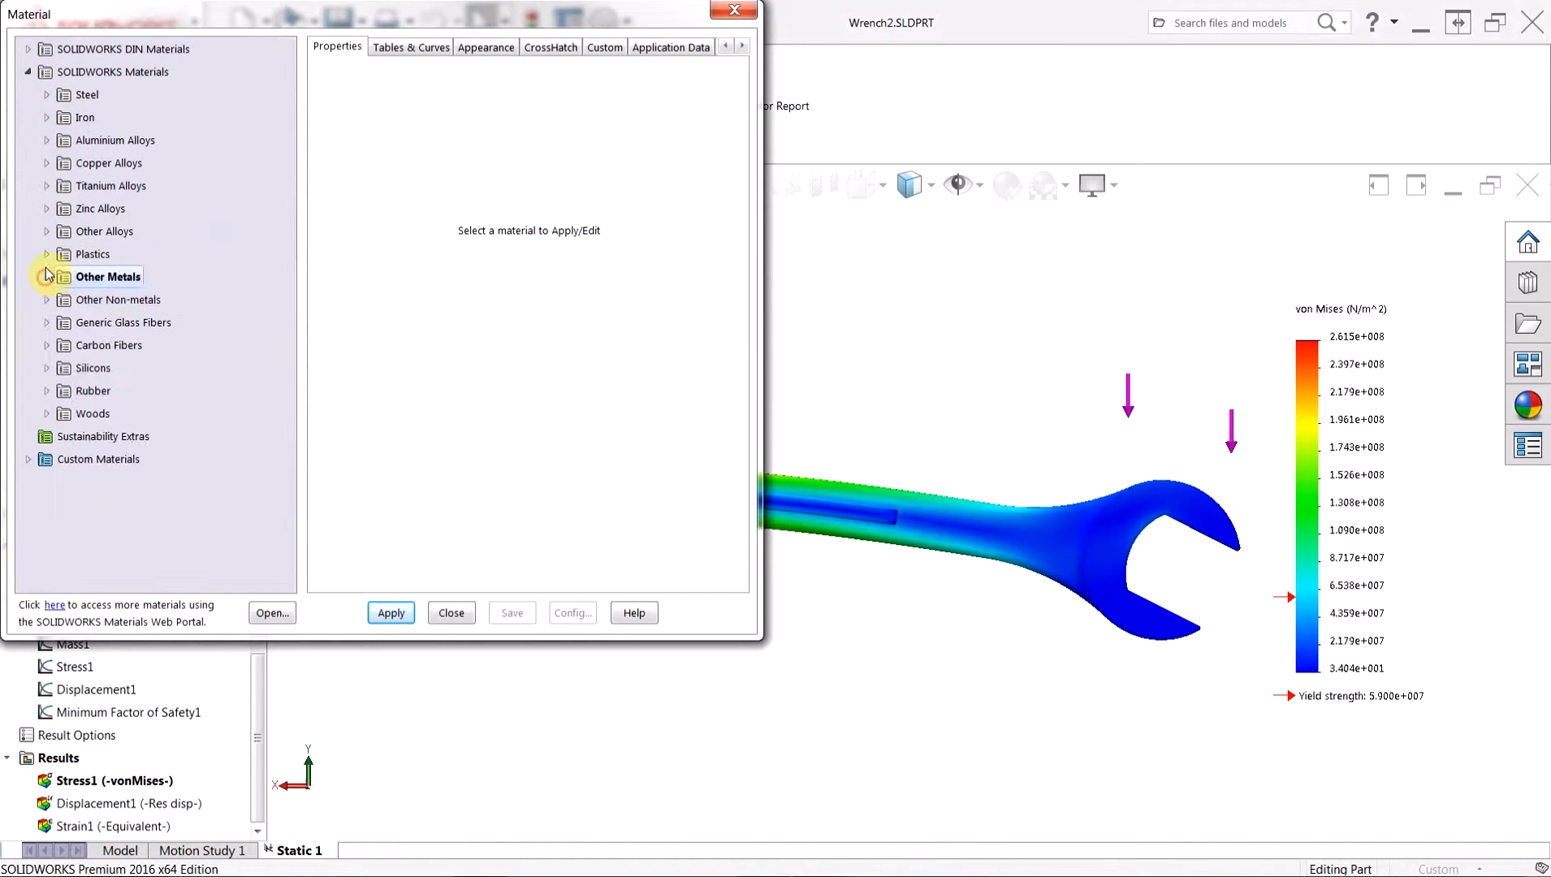
click(46, 95)
drag(284, 159, 294, 305)
click(139, 234)
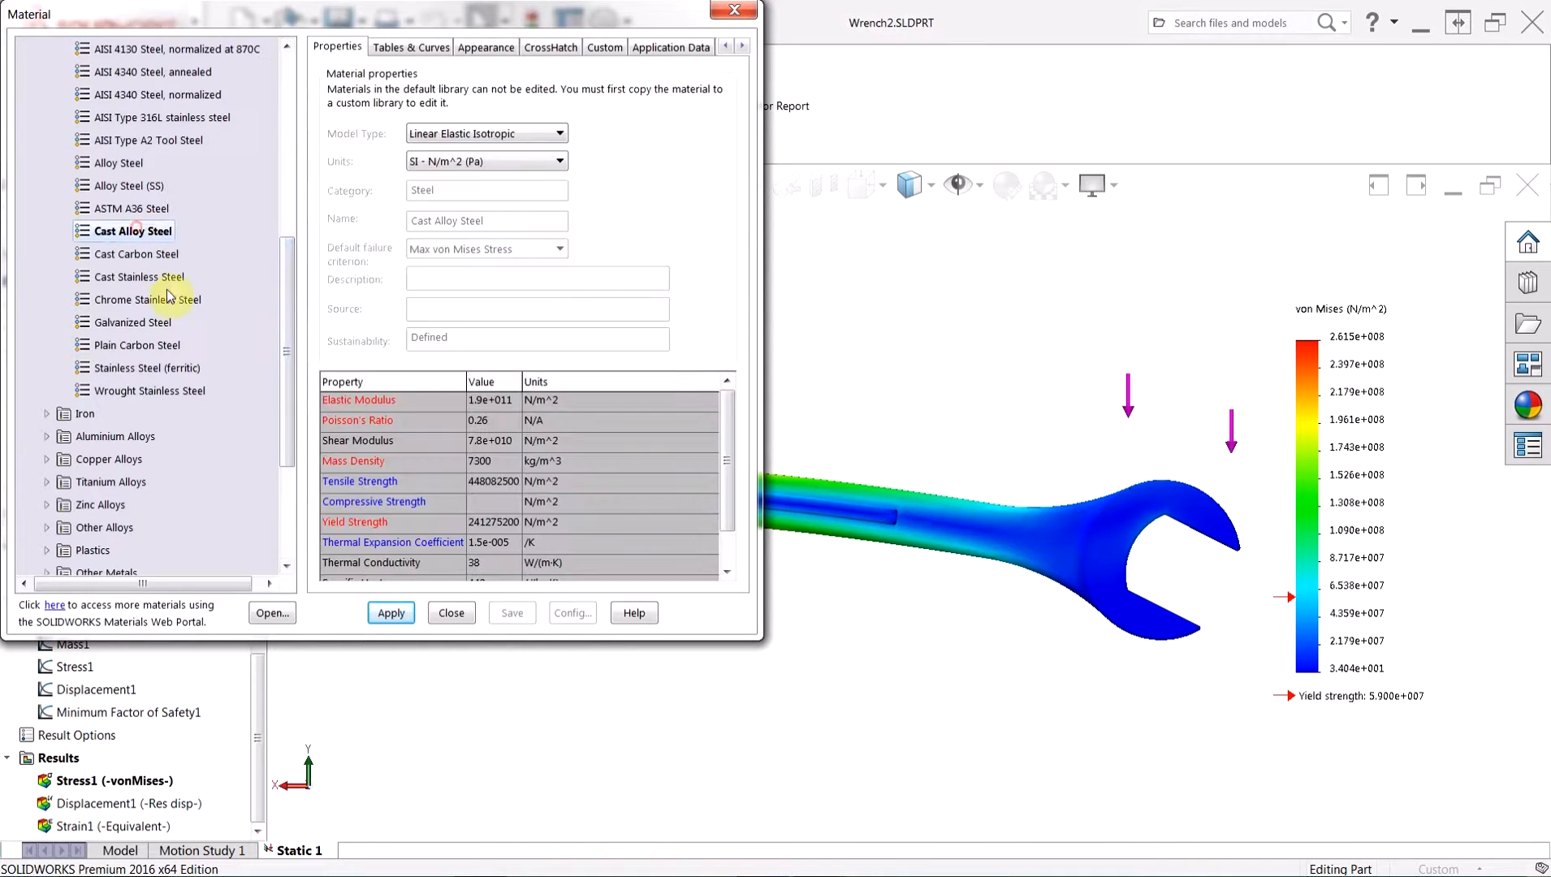
click(392, 614)
click(449, 617)
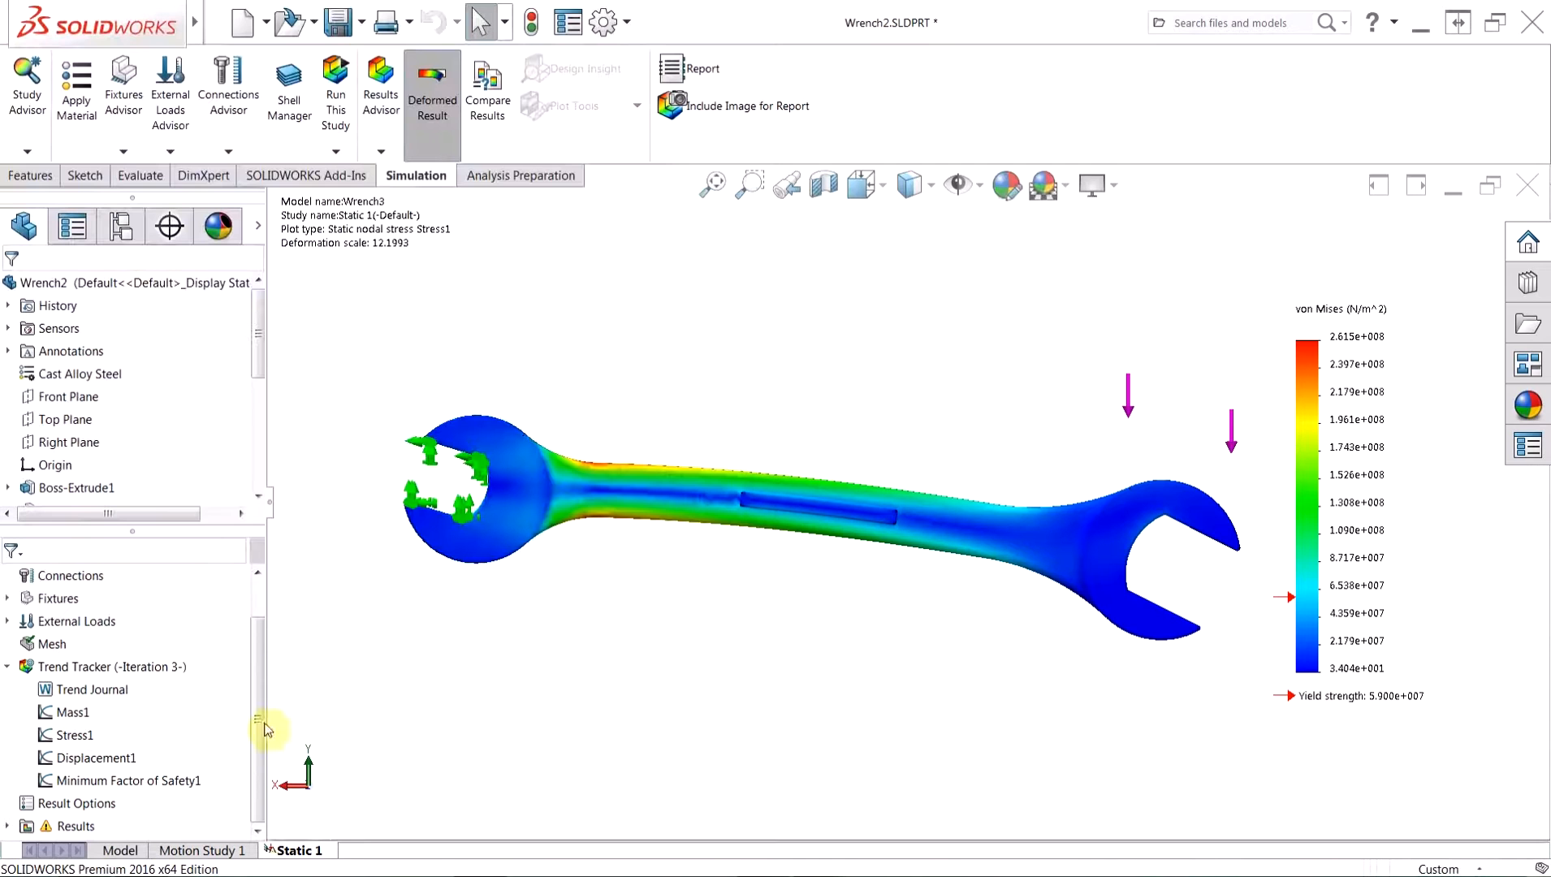
Step: Return to the part model and set Sketch1's overall distance between the two wrench head centres to 100 mm
click(120, 851)
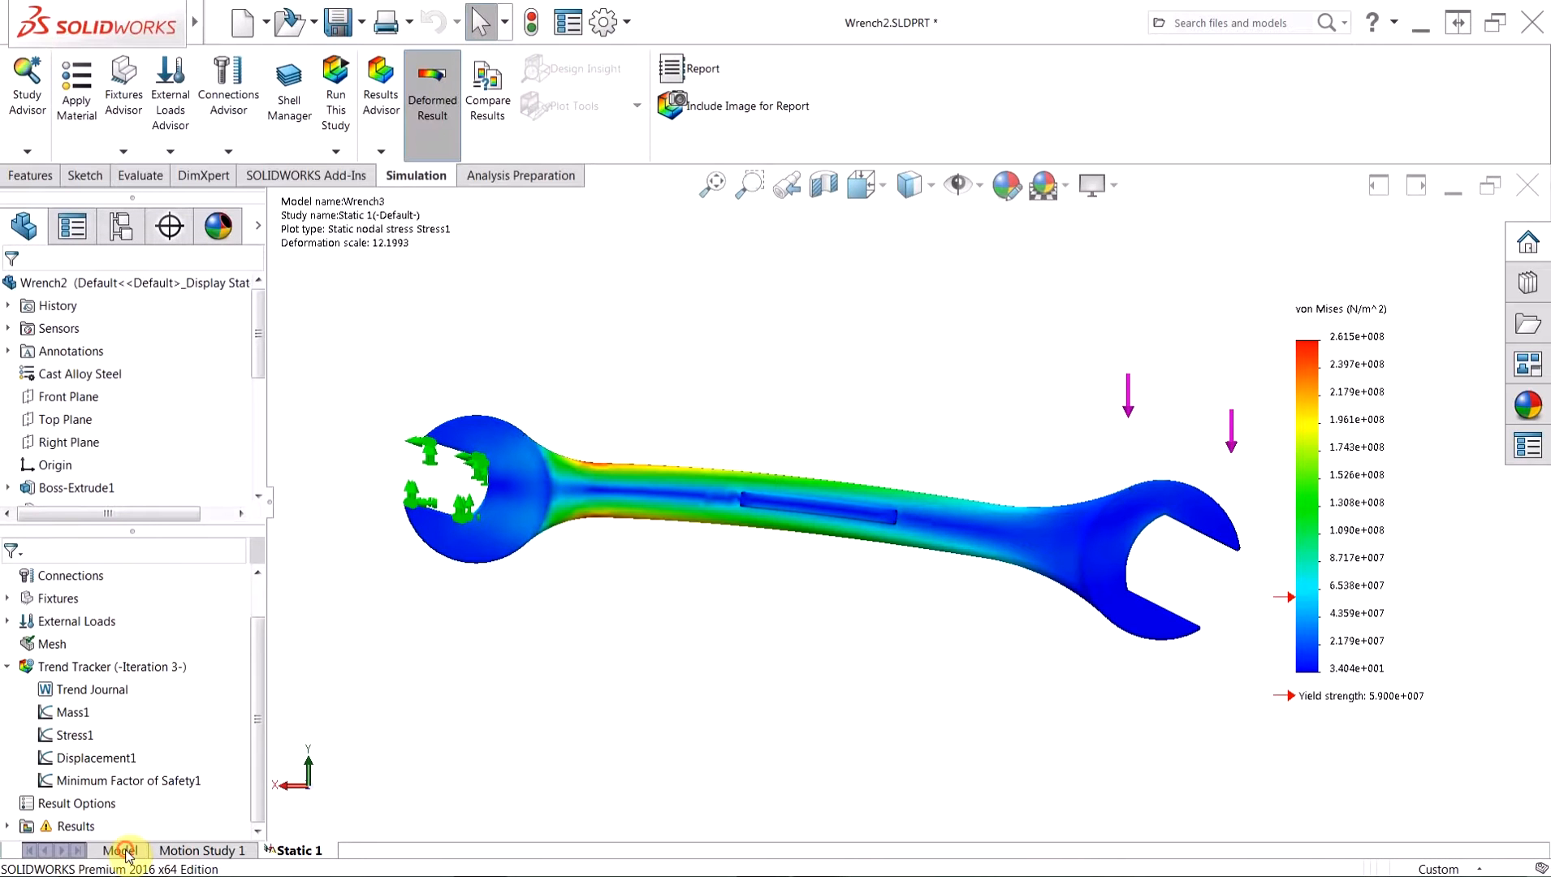
click(734, 463)
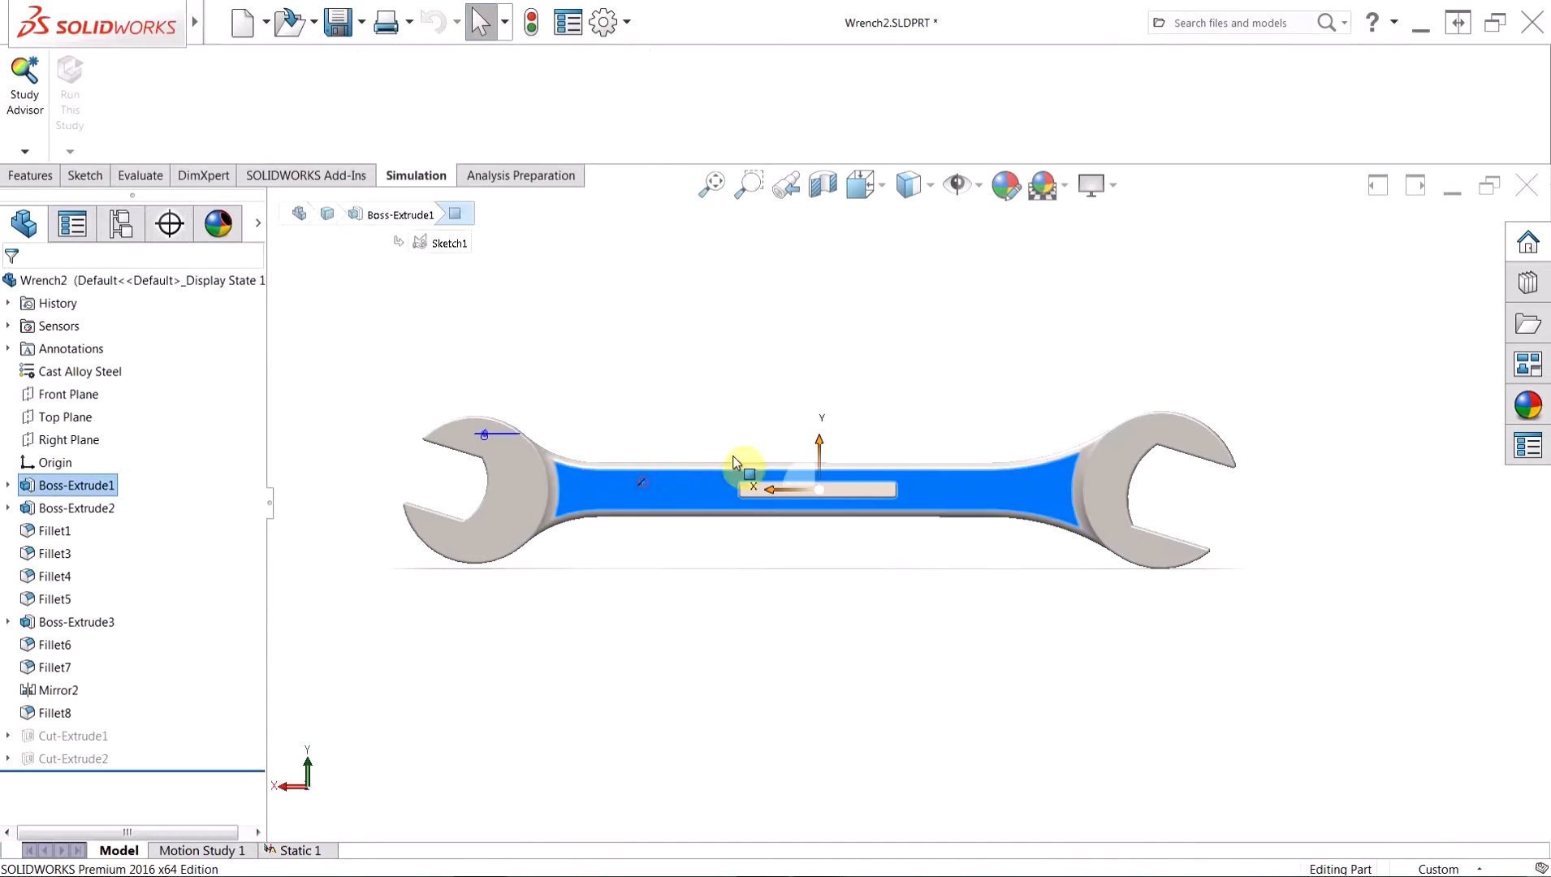
double_click(674, 488)
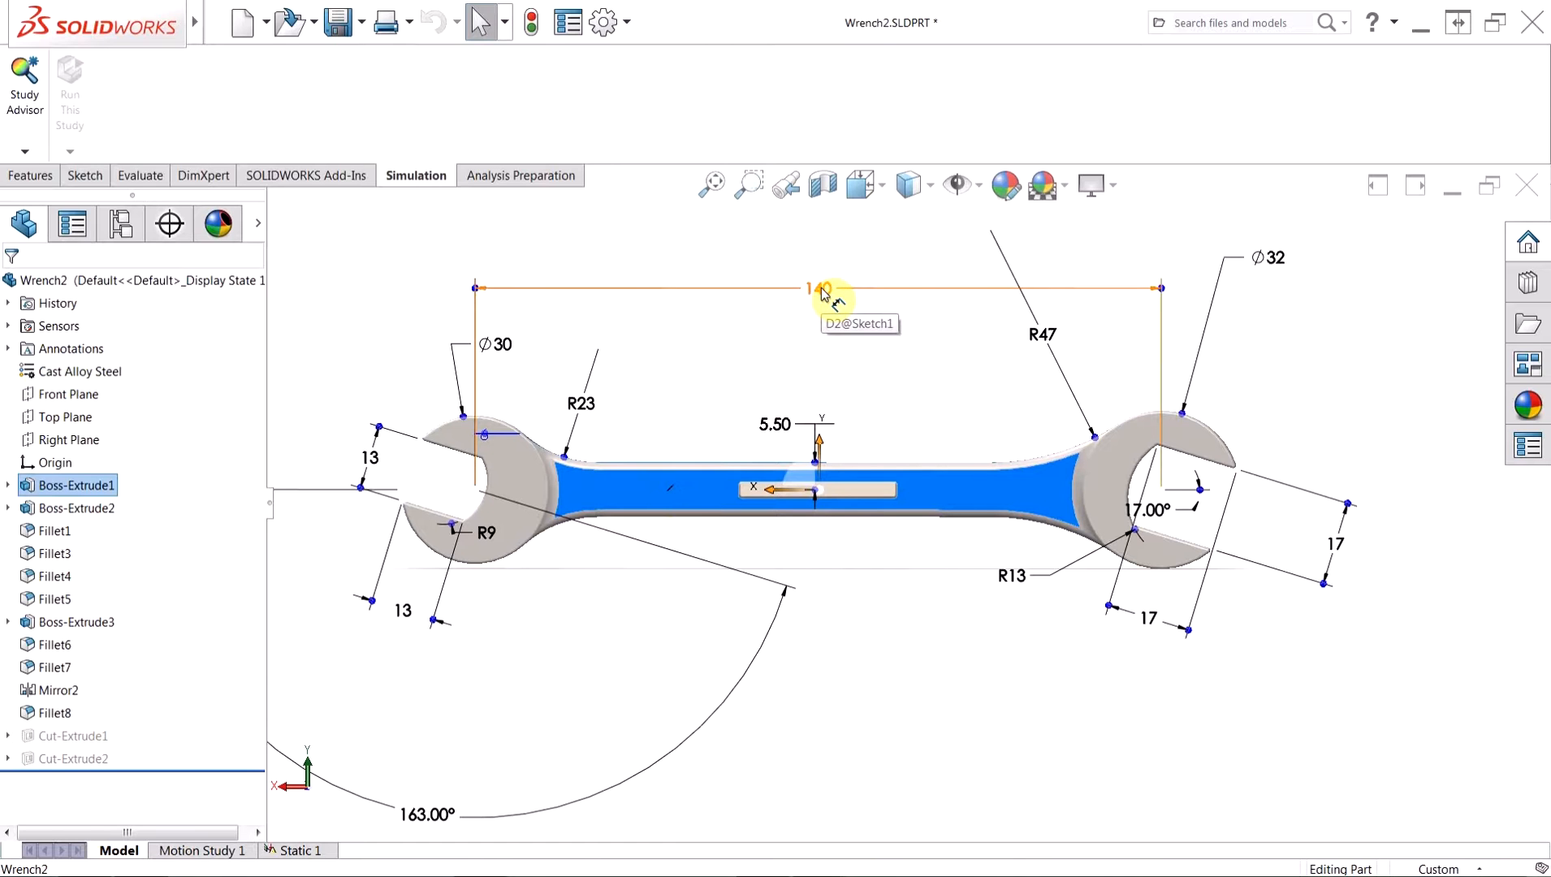
double_click(823, 290)
text(100)
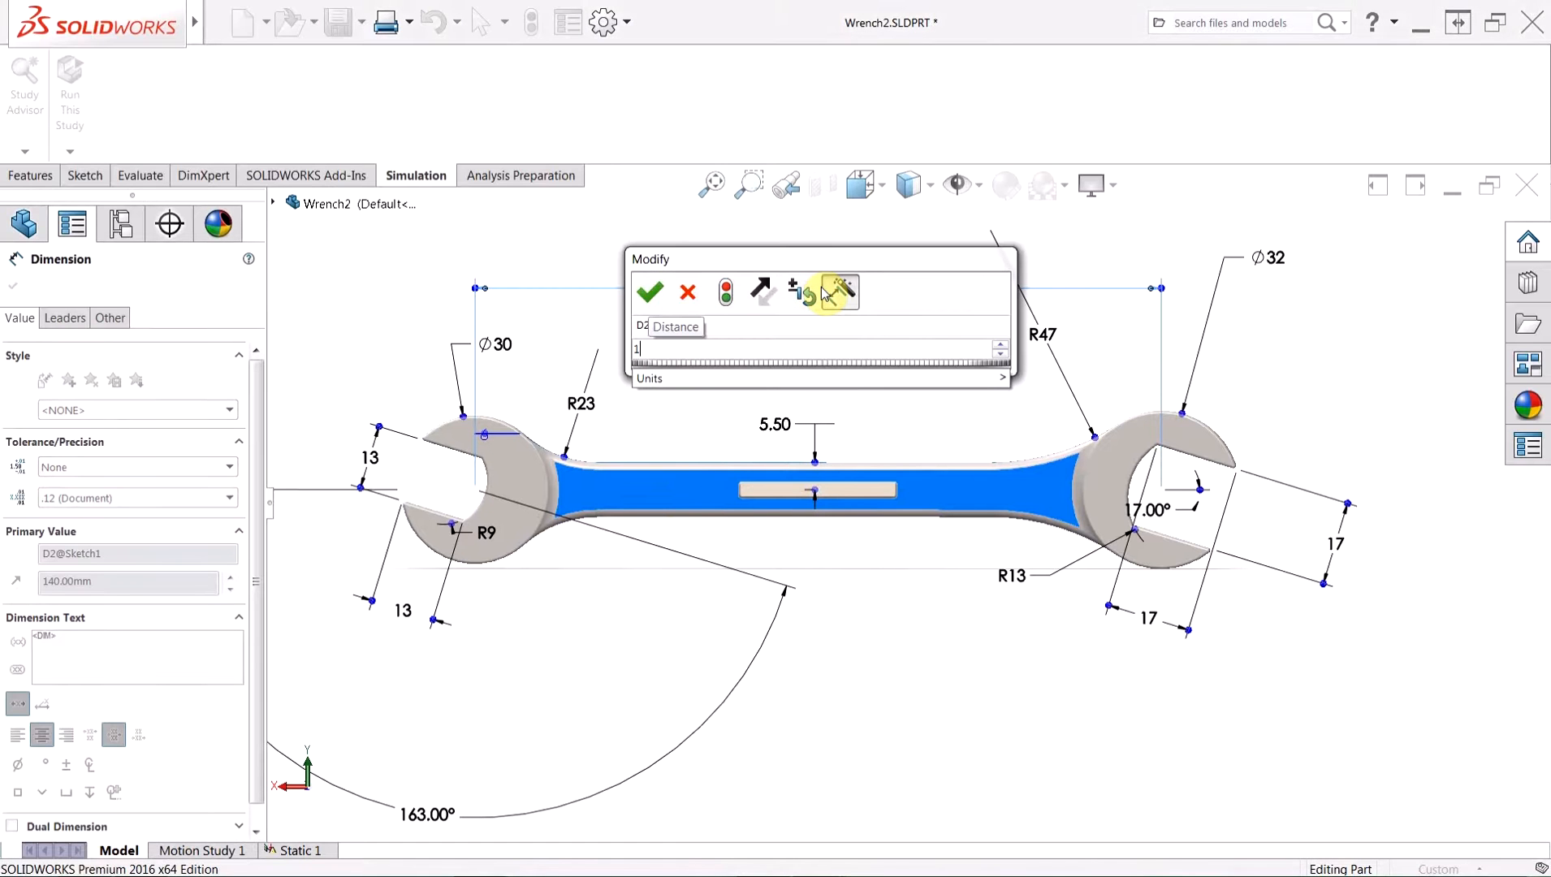
click(723, 294)
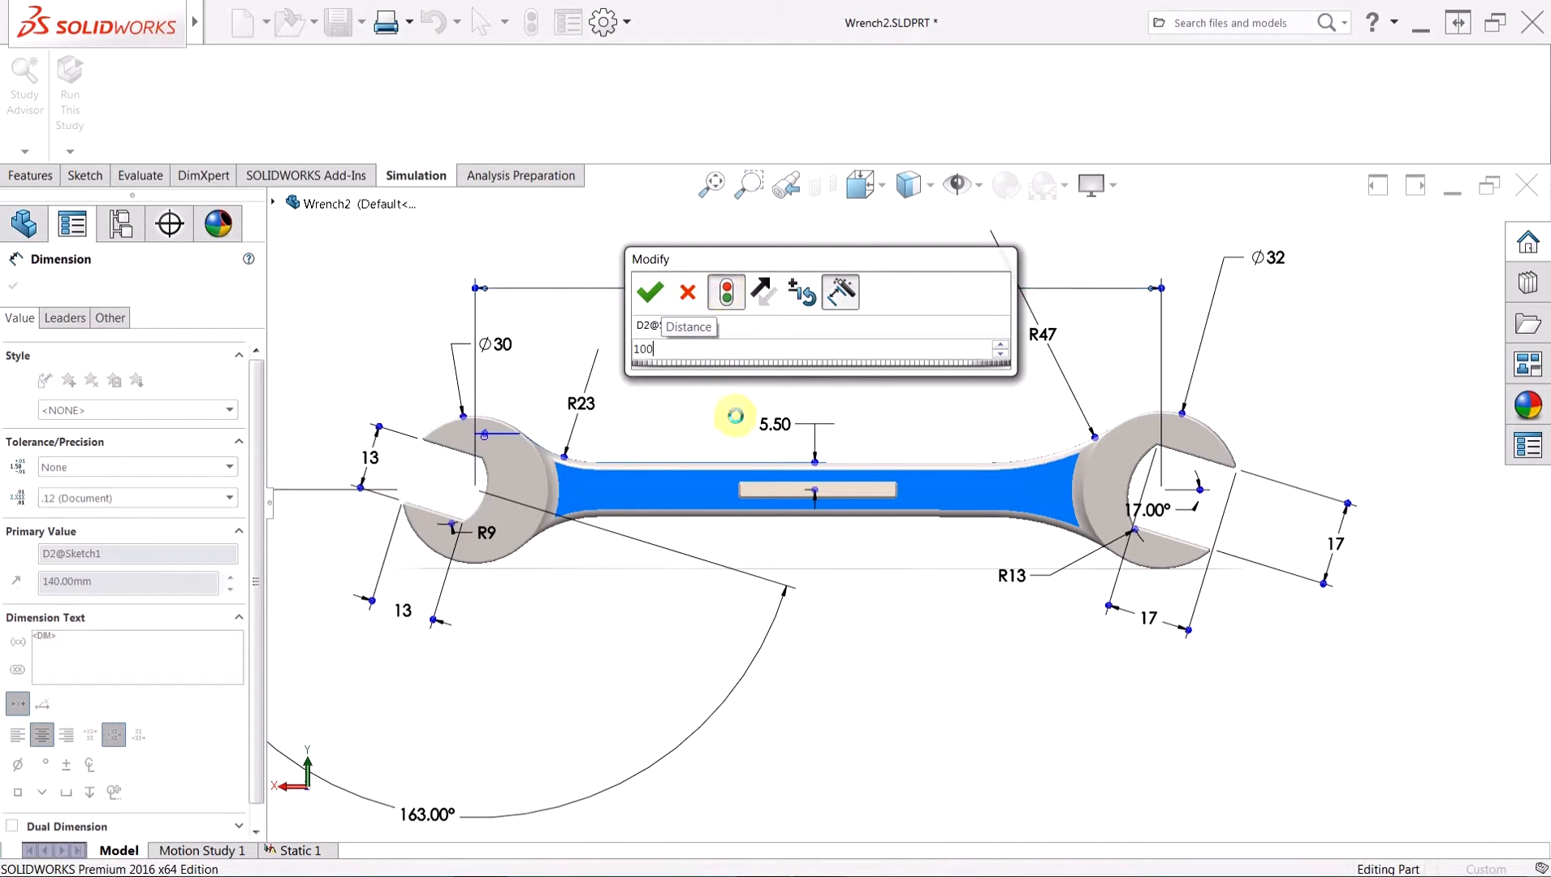
click(650, 293)
Step: Set the extrusion depth of the wrench handle, Boss-Extrude1, to 7 mm
middle_drag(743, 376, 705, 489)
scroll(703, 485, down, 5)
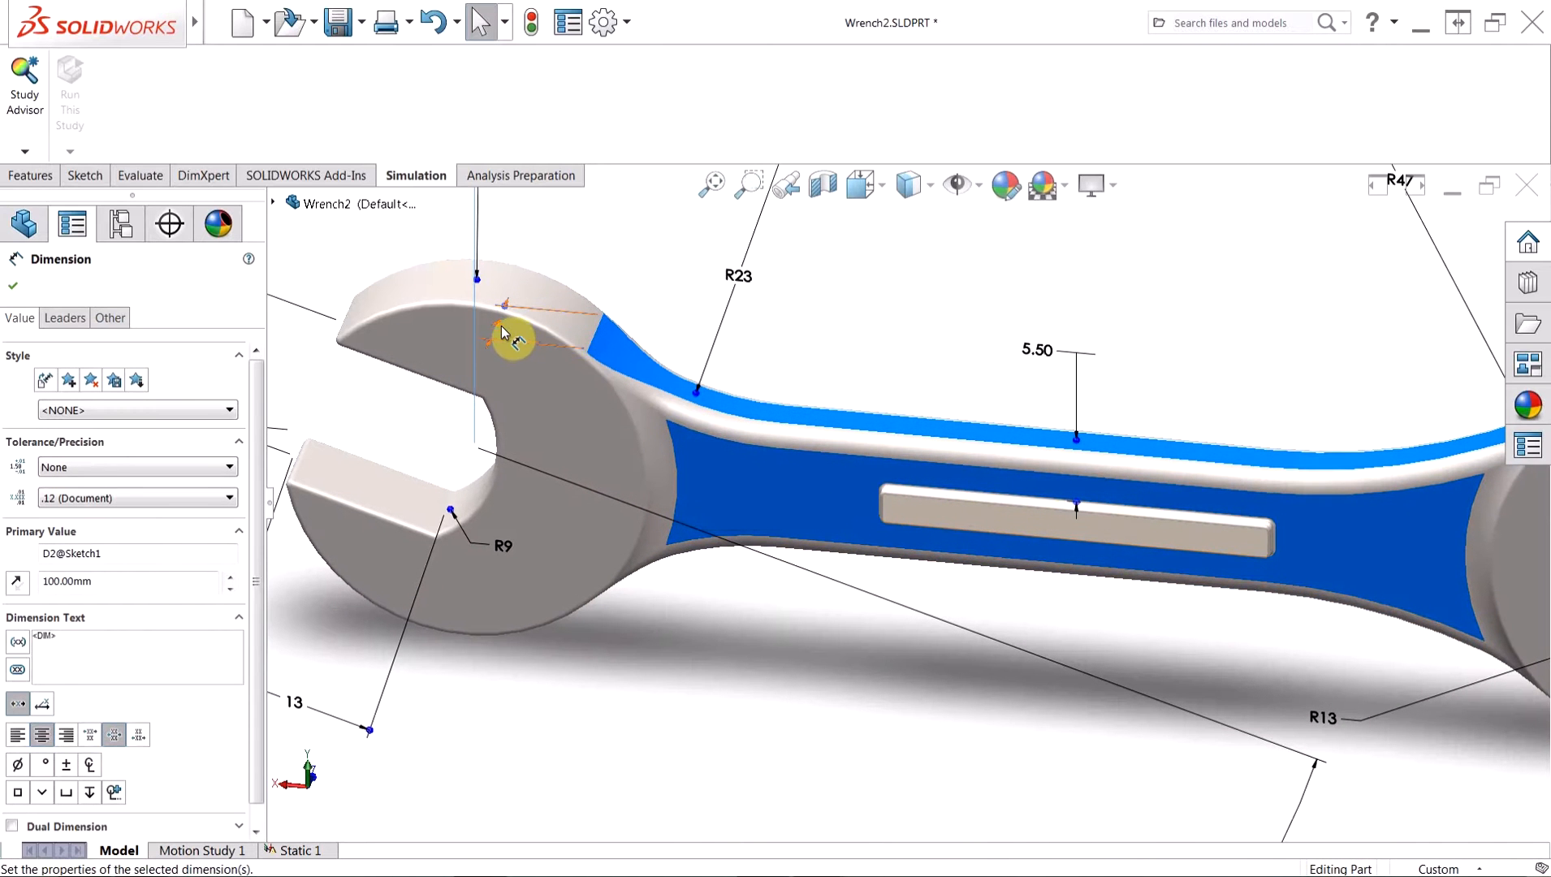
double_click(499, 325)
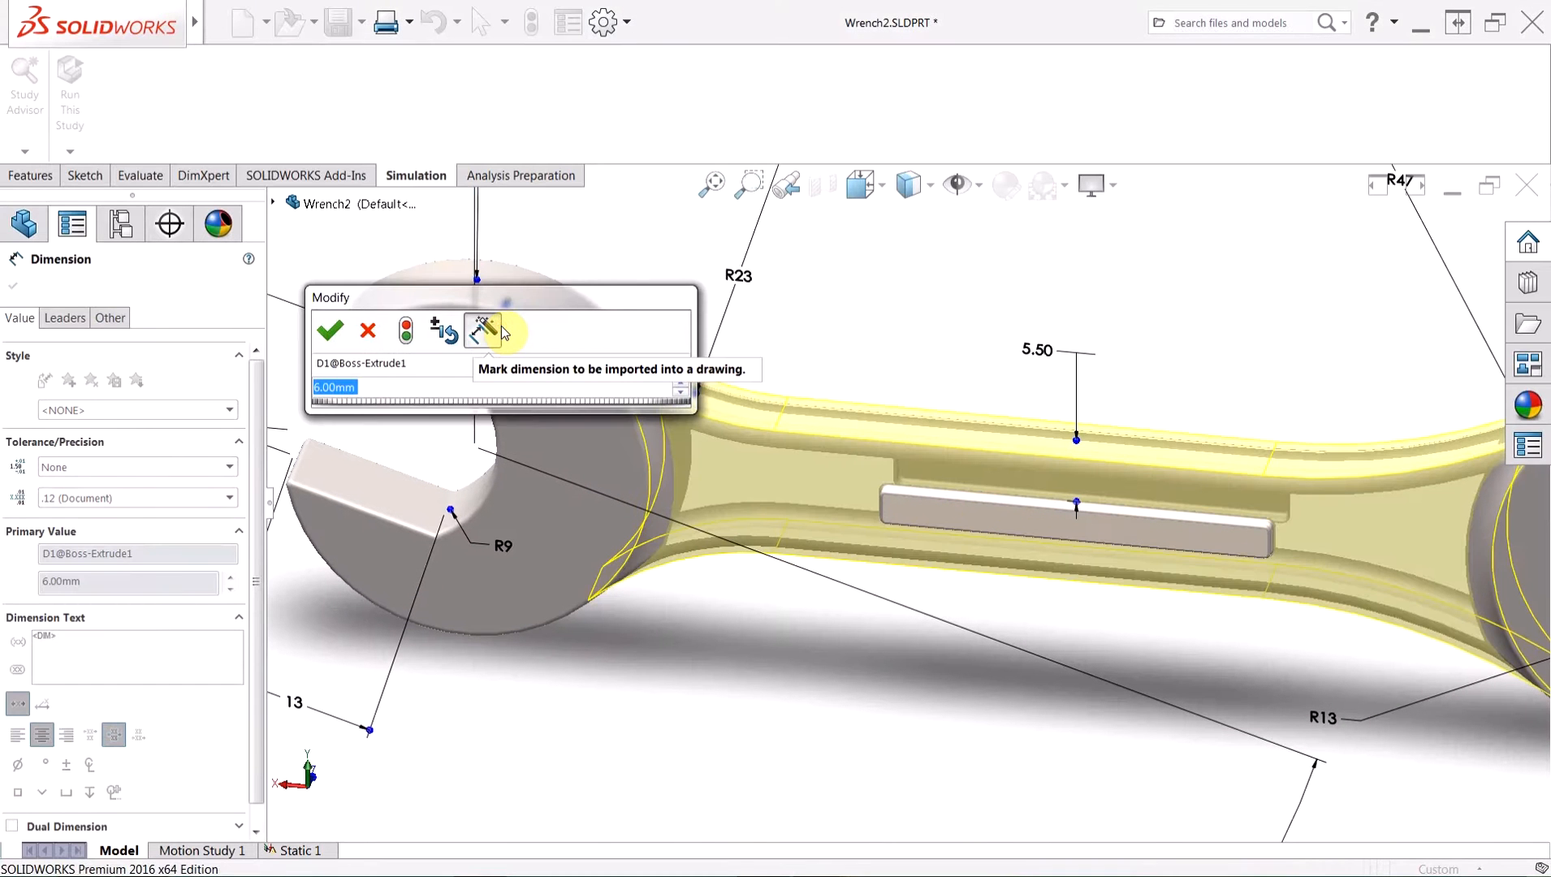
text(7)
click(407, 330)
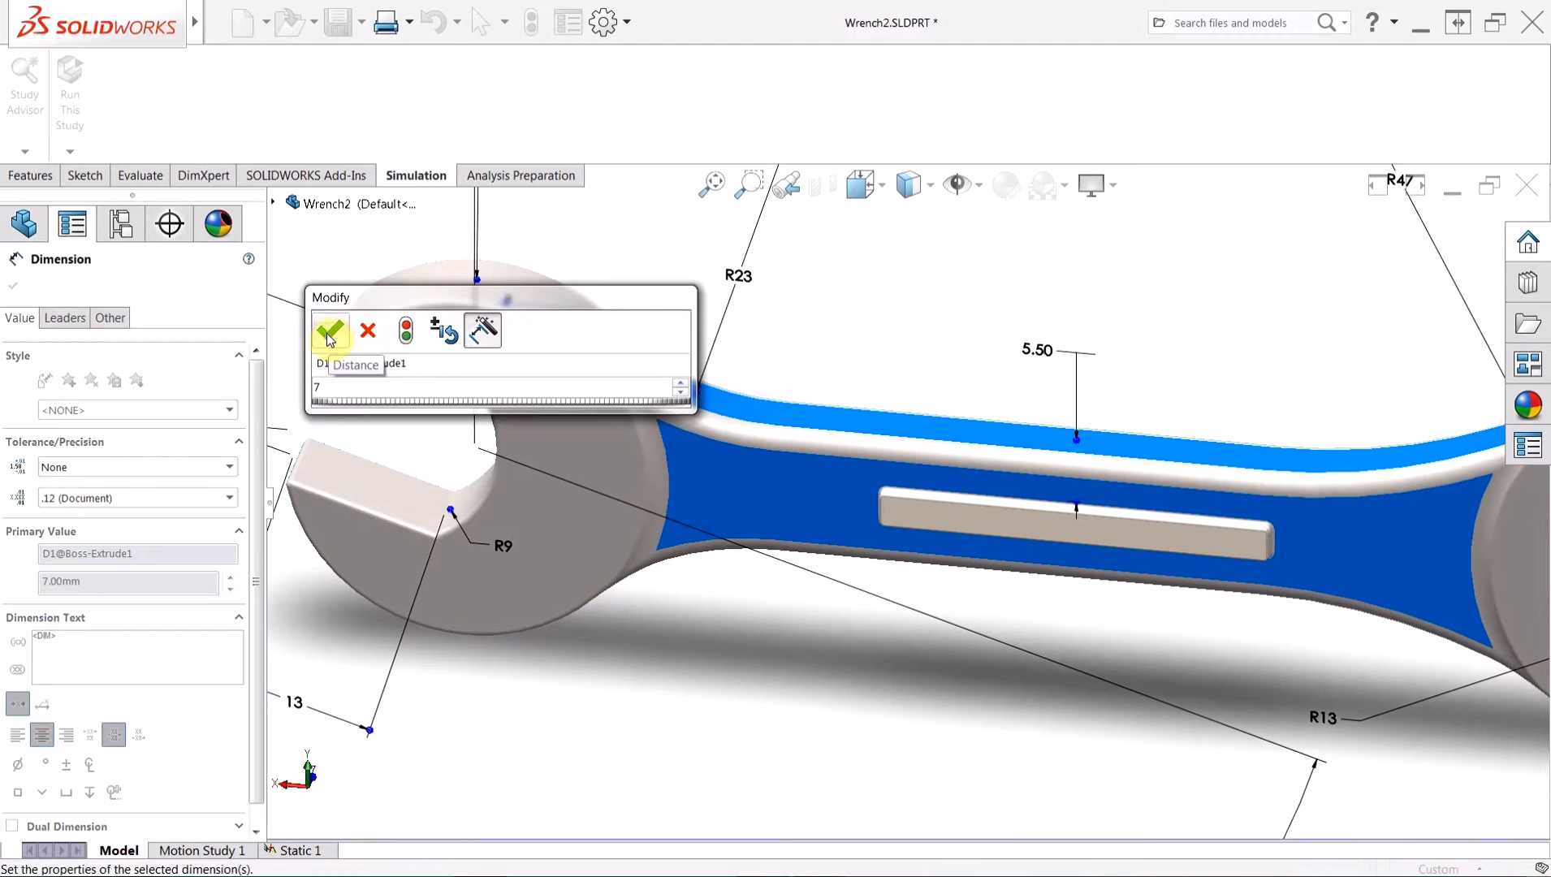
click(330, 329)
key(f)
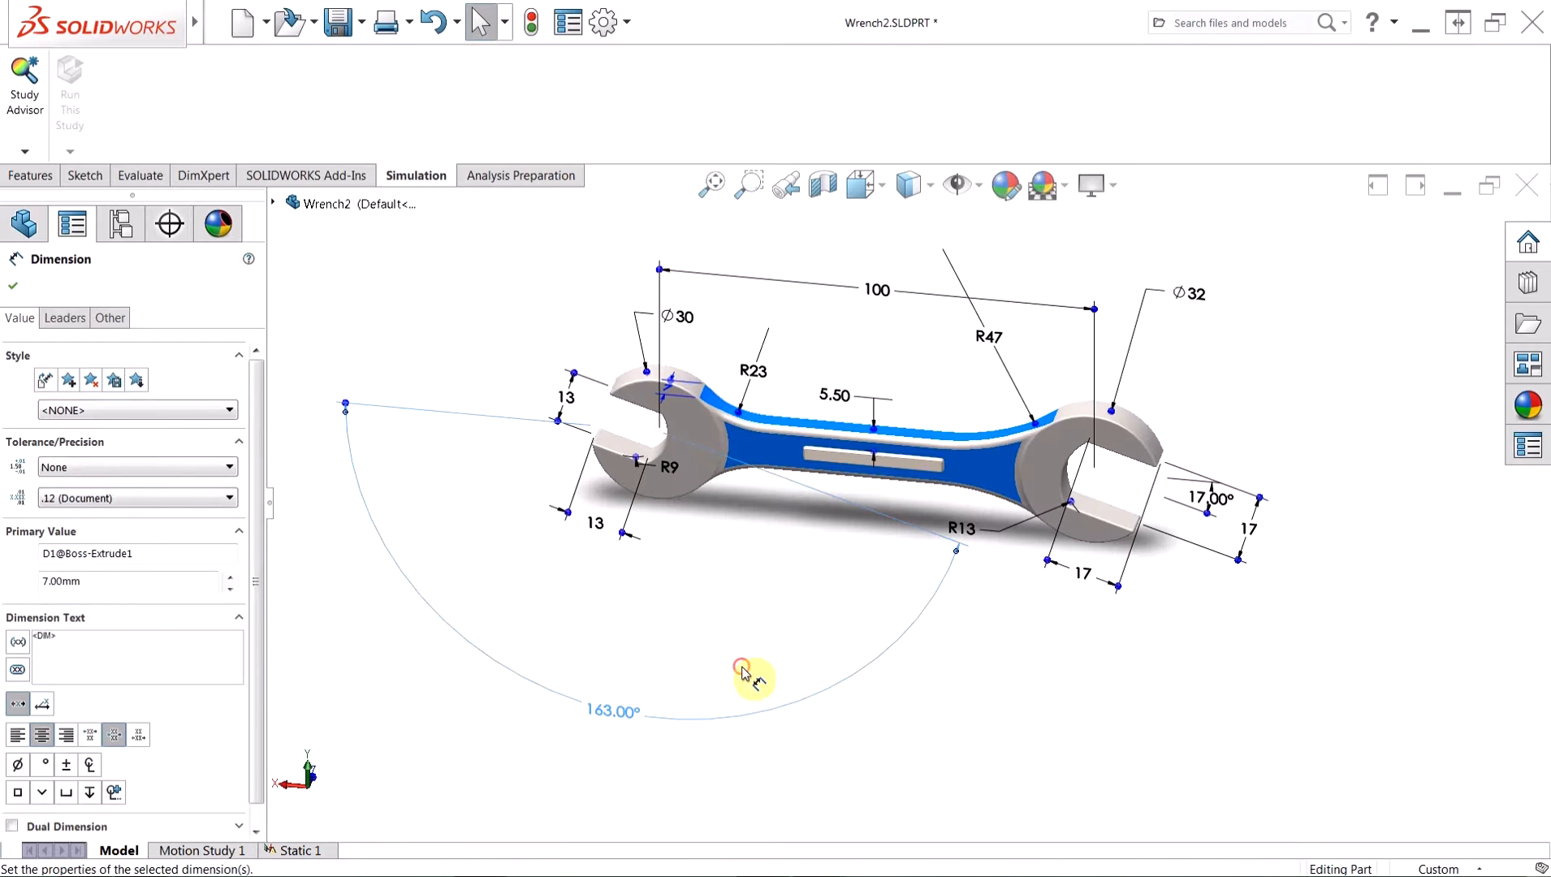
Step: Rerun Static 1 on the resized wrench to record a fourth iteration, and display the Mass1 and Stress1 trend graphs
click(320, 852)
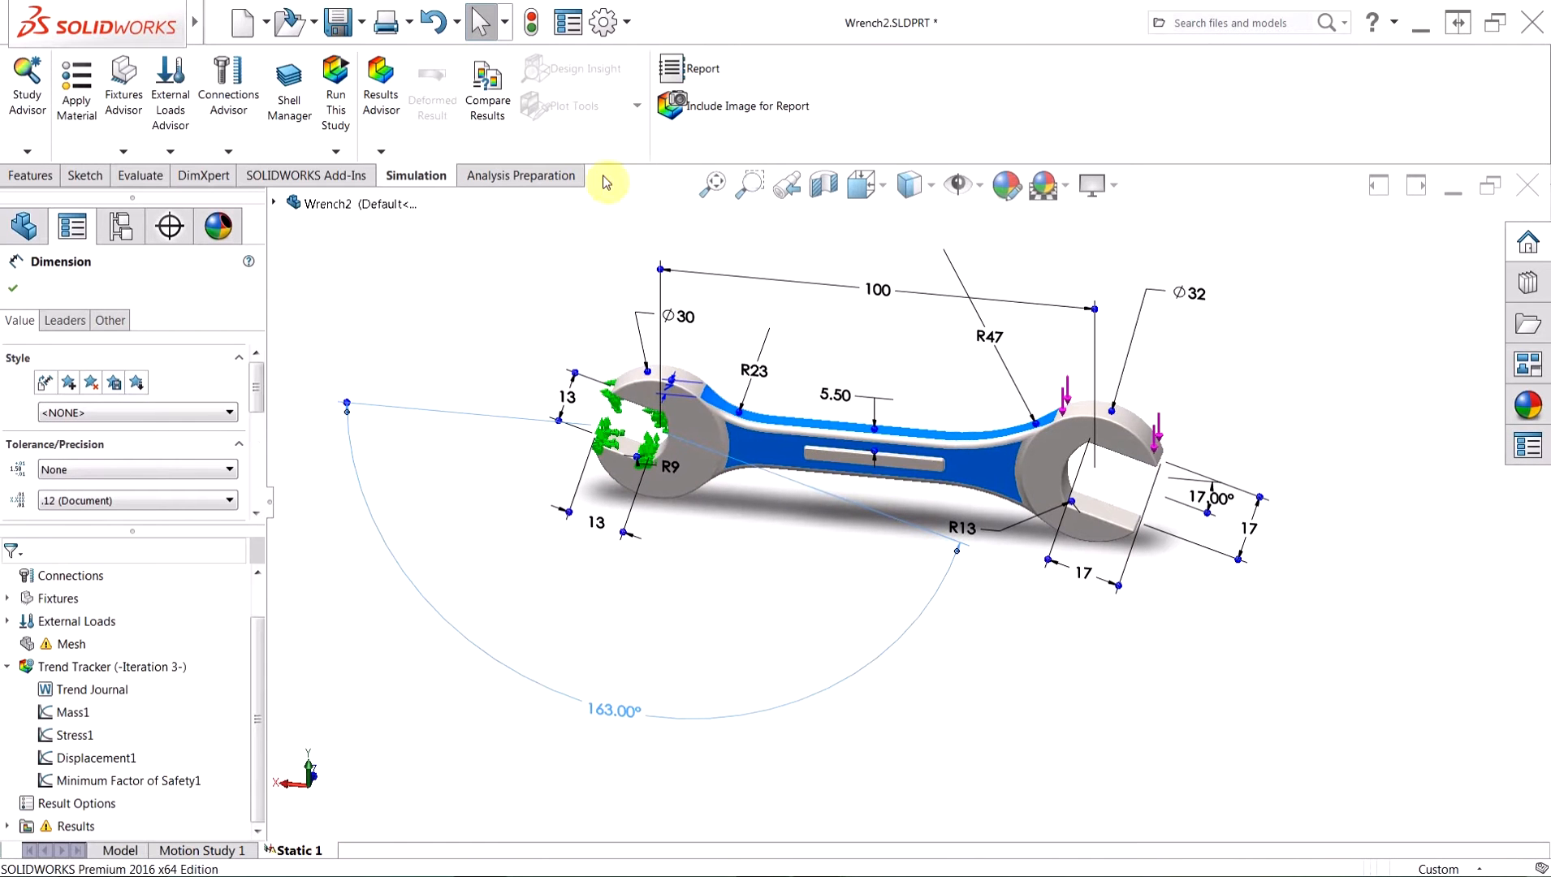
click(336, 95)
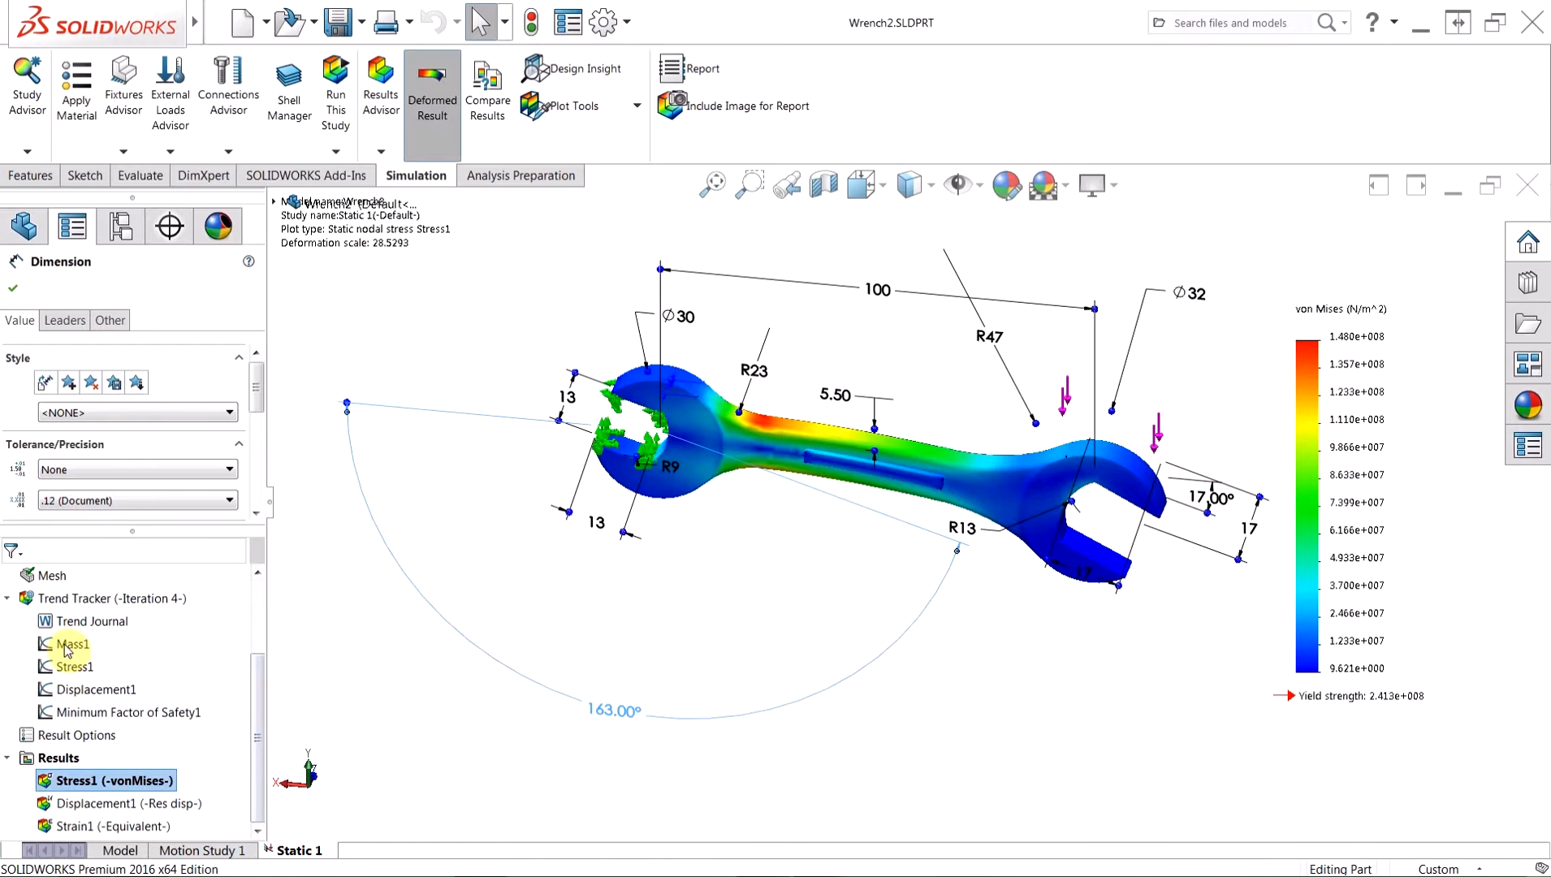
double_click(69, 645)
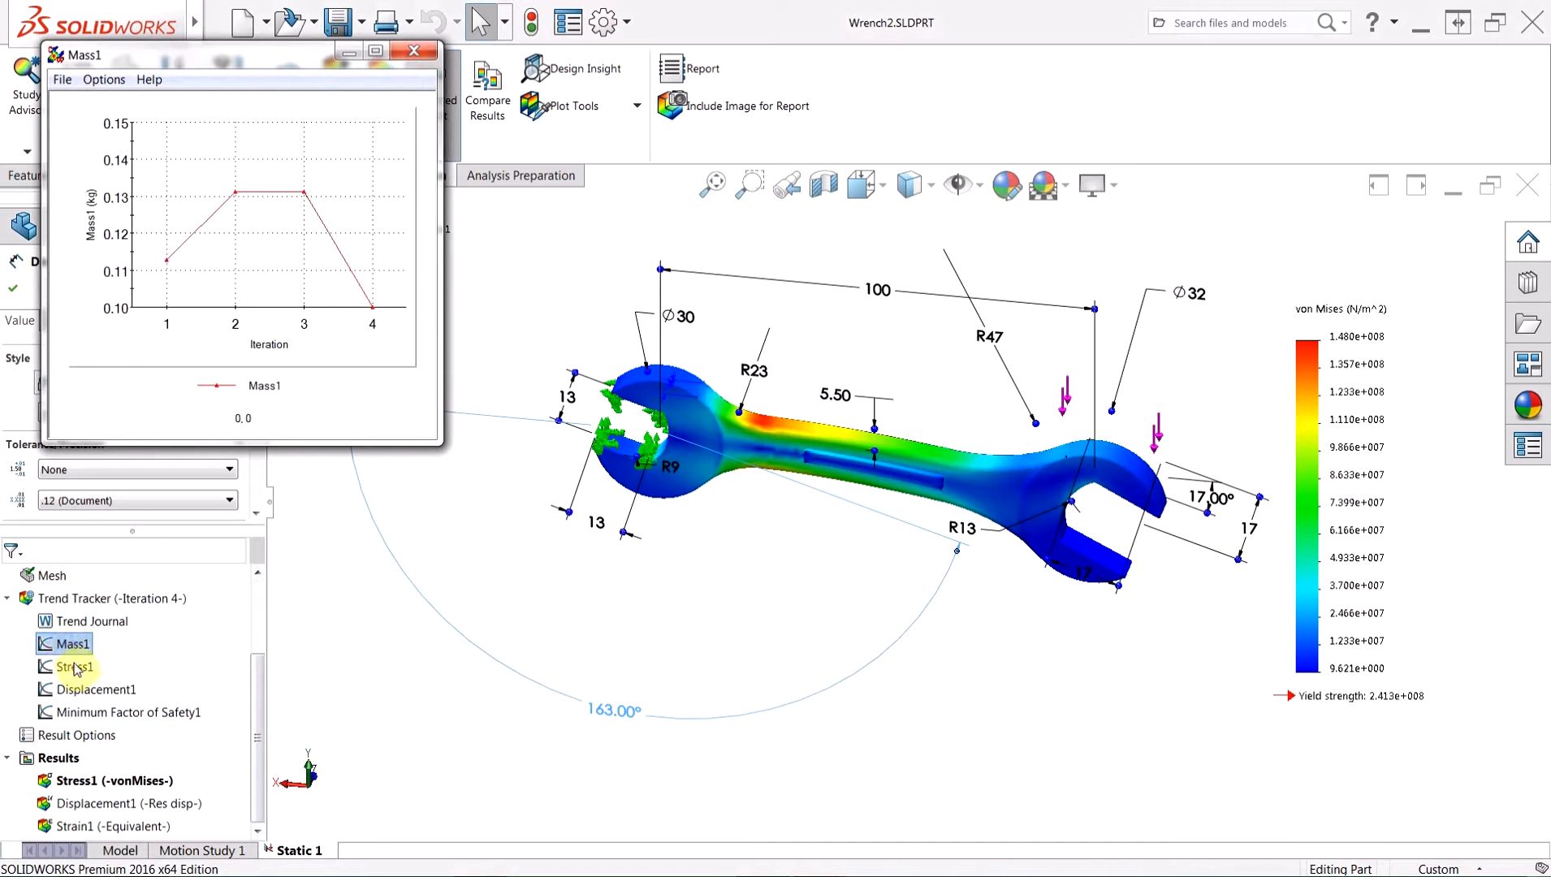
double_click(75, 668)
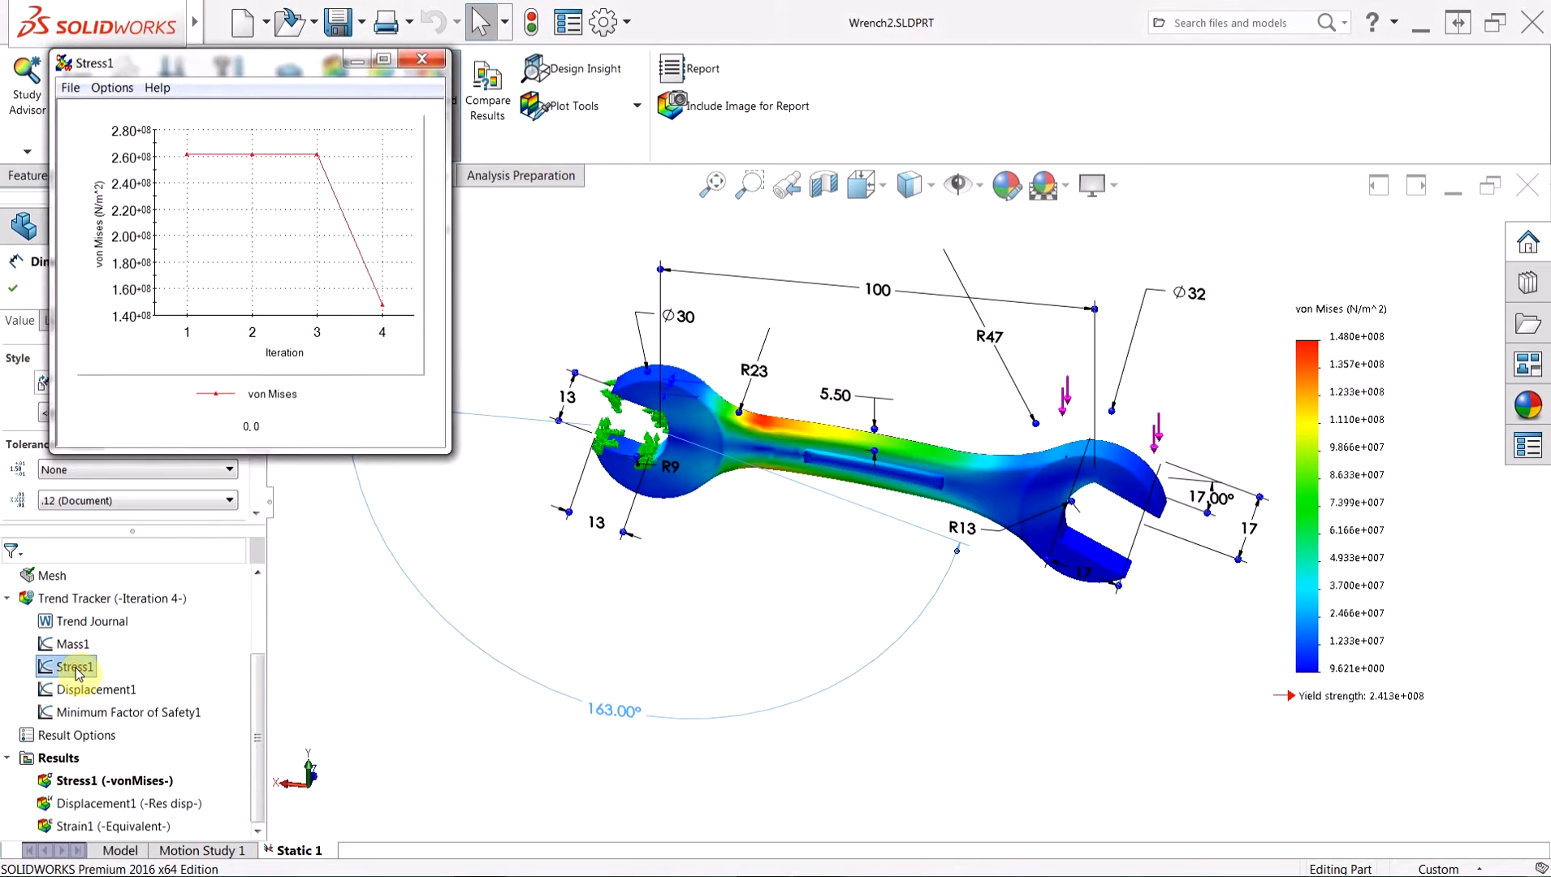
Step: Read the iteration 4 point on the Displacement1 and Minimum Factor of Safety1 trend graphs, and close the graph
double_click(102, 691)
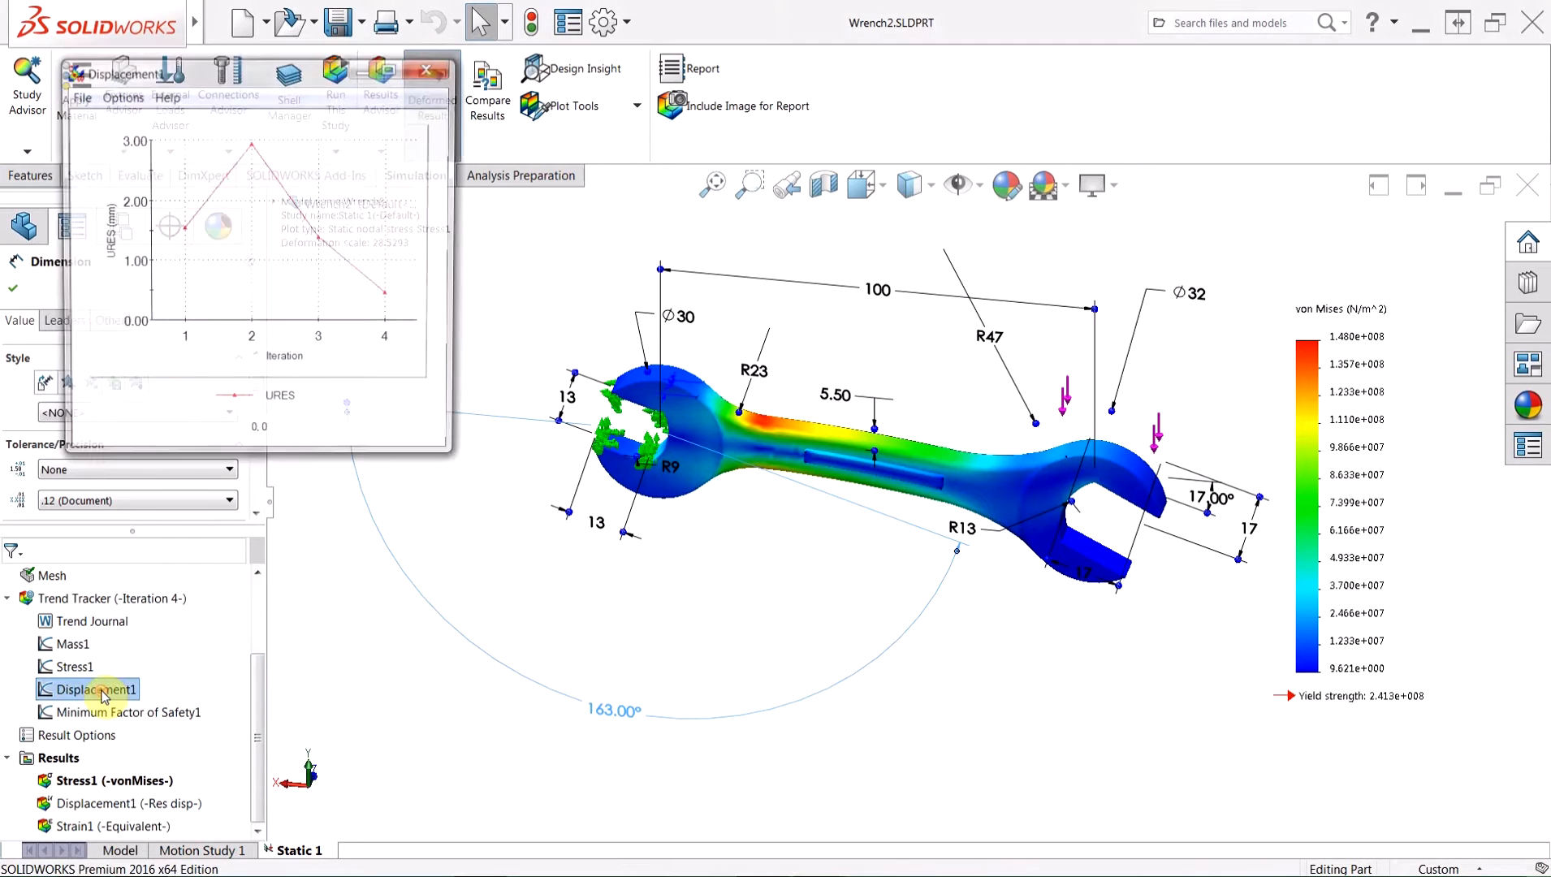
click(392, 298)
click(392, 298)
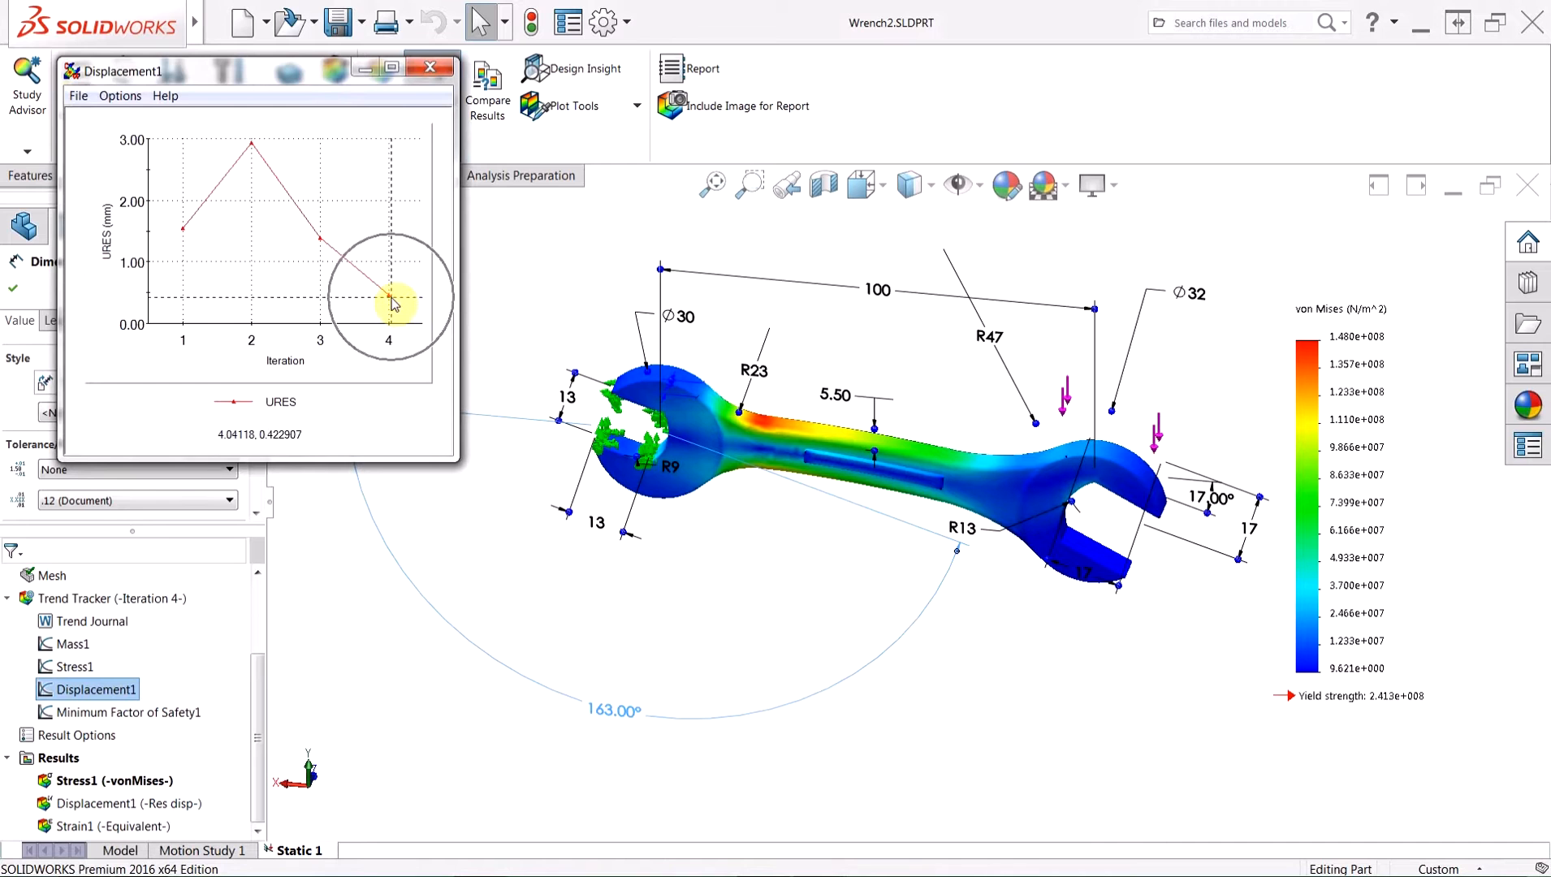
double_click(112, 714)
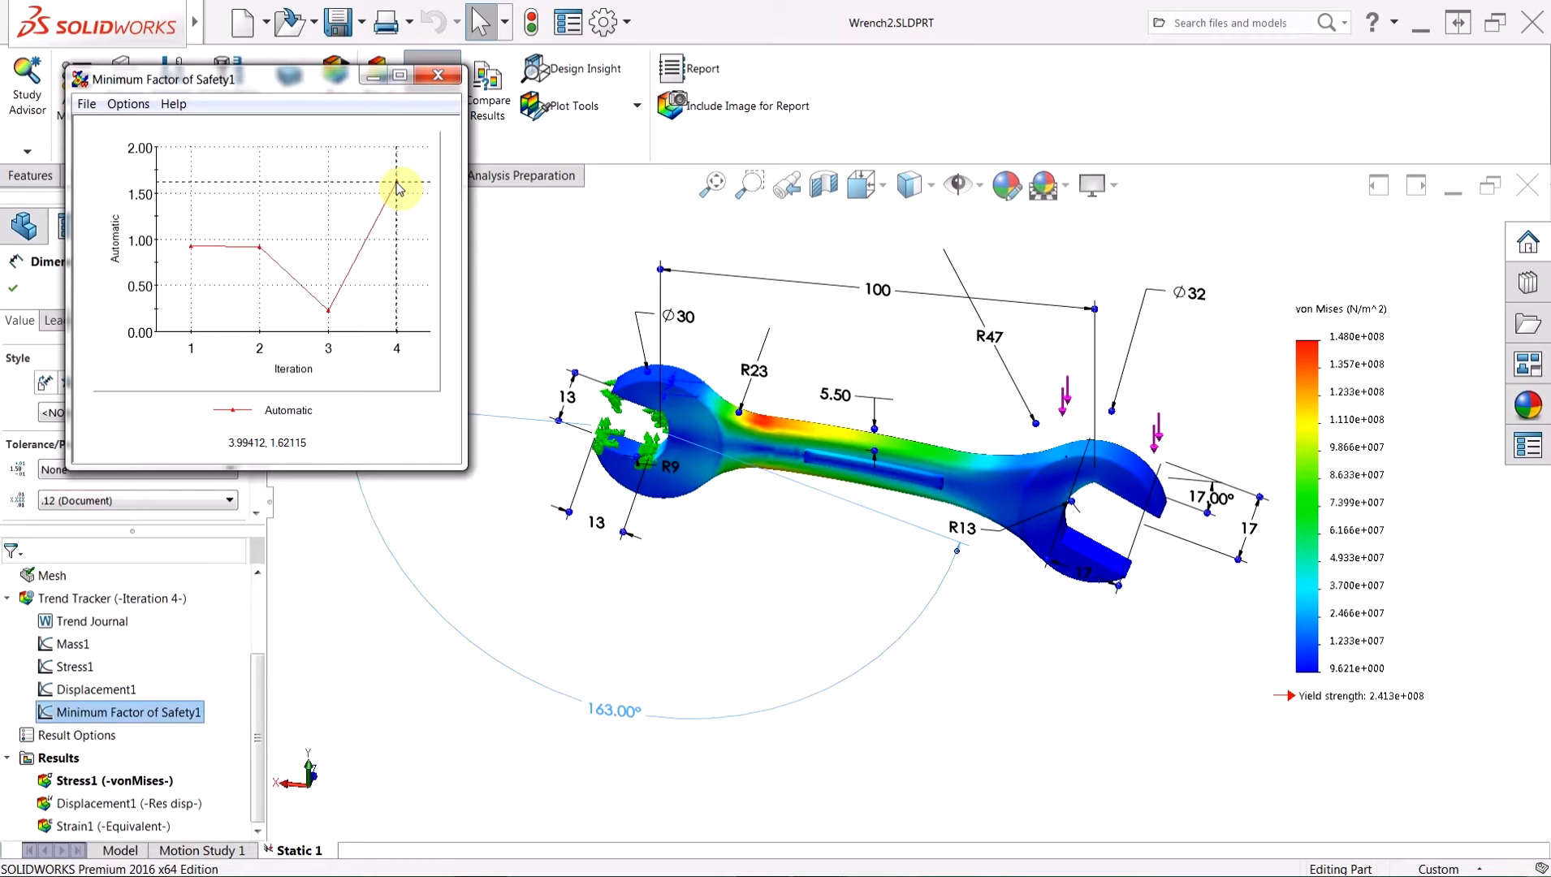
click(438, 74)
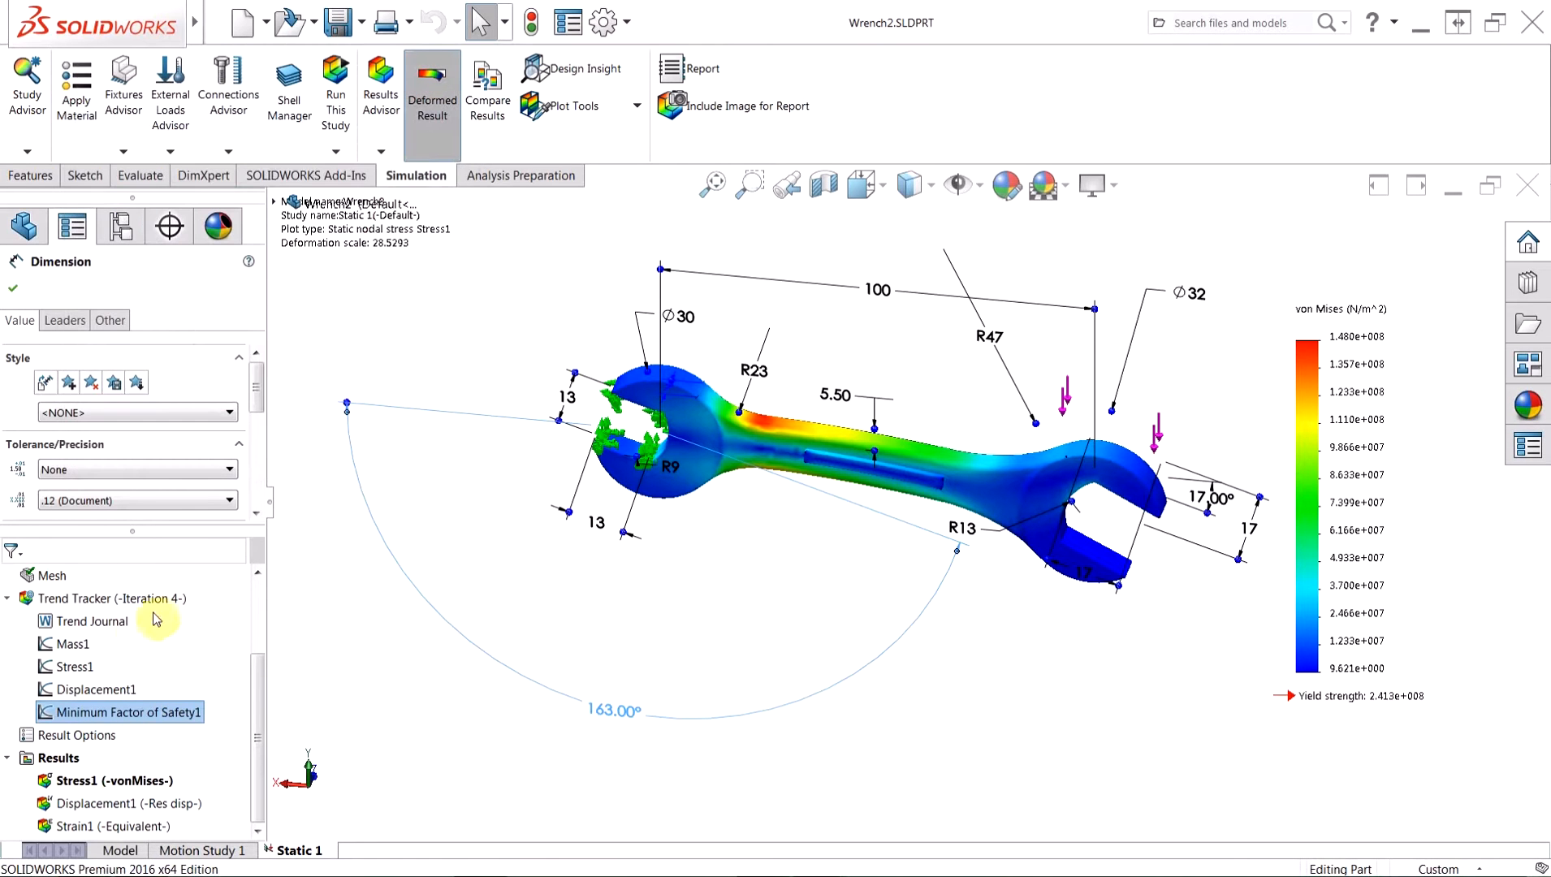
Step: Open the Trend Journal in Word to review the tracked data tables from Baseline through Iteration 4, and close the document
click(104, 622)
double_click(103, 622)
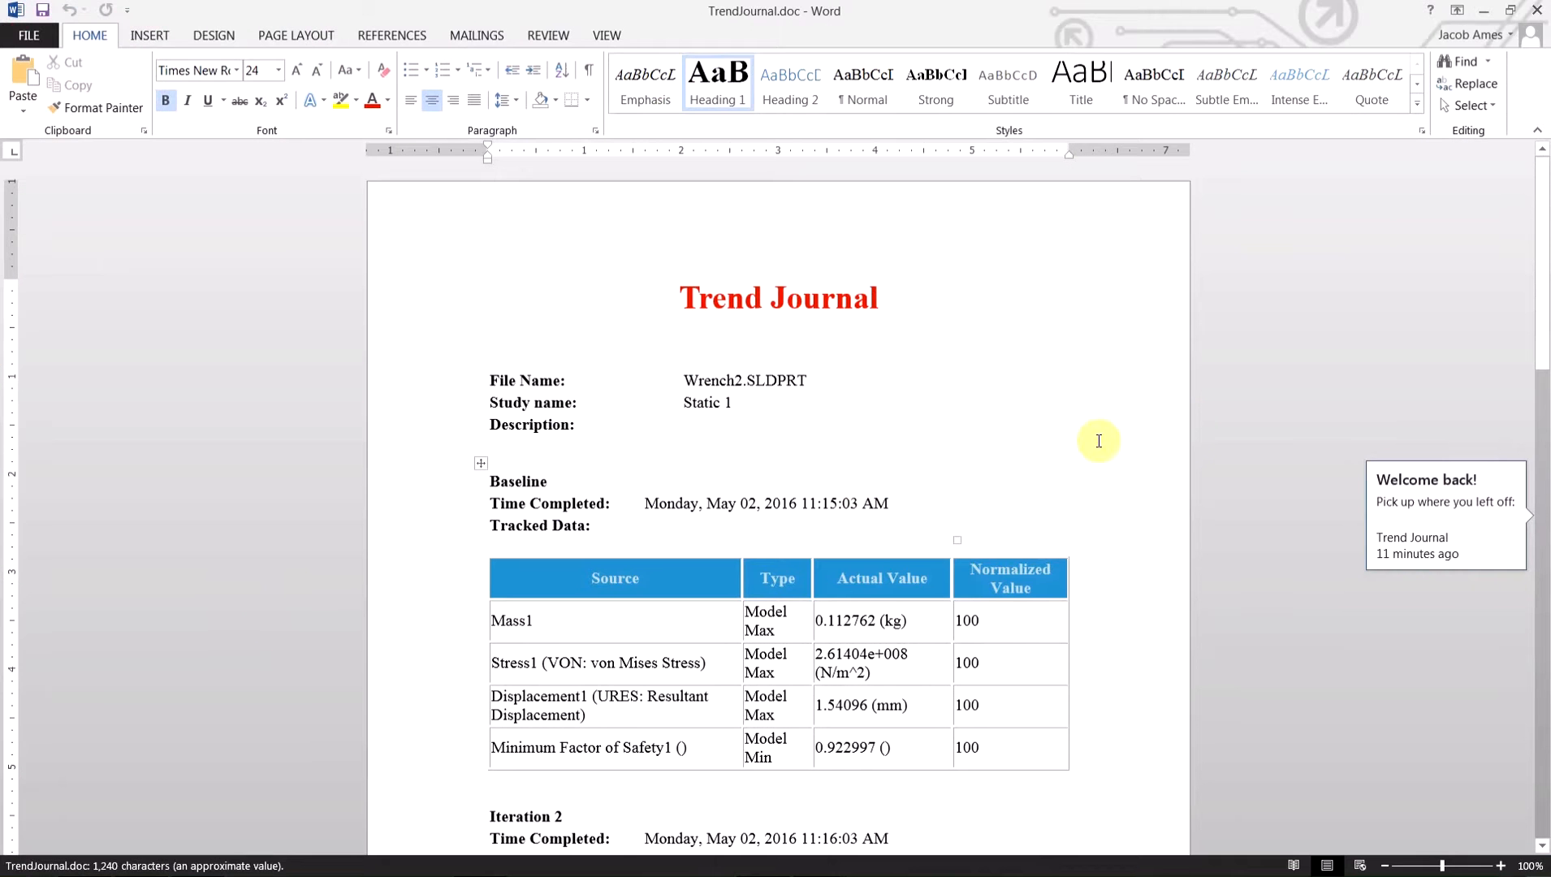
click(1153, 402)
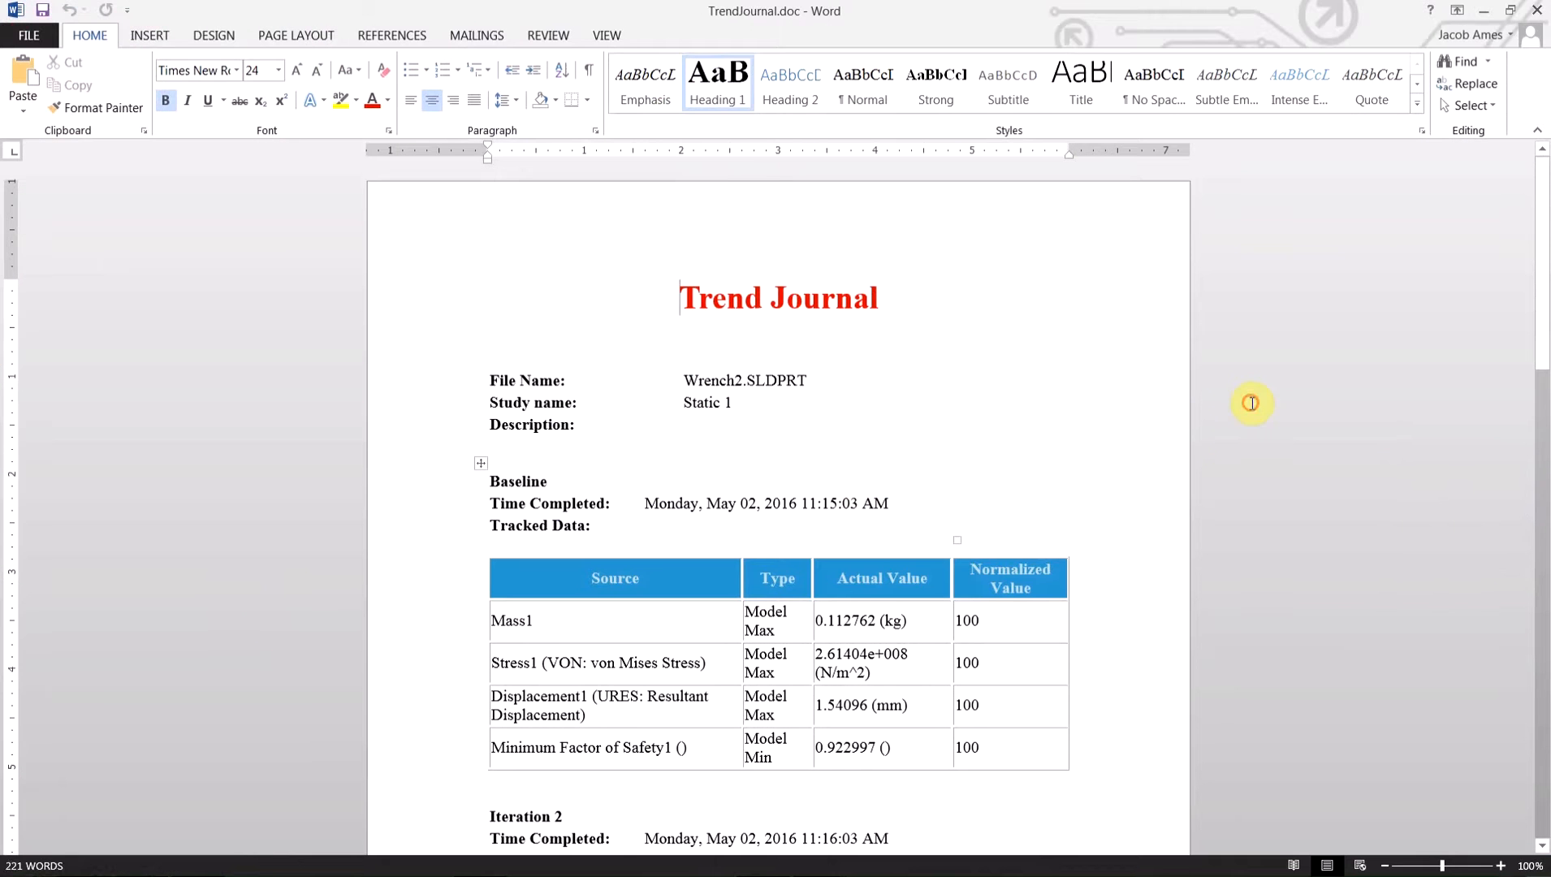
scroll(1143, 399, down, 1)
scroll(1143, 399, down, 10)
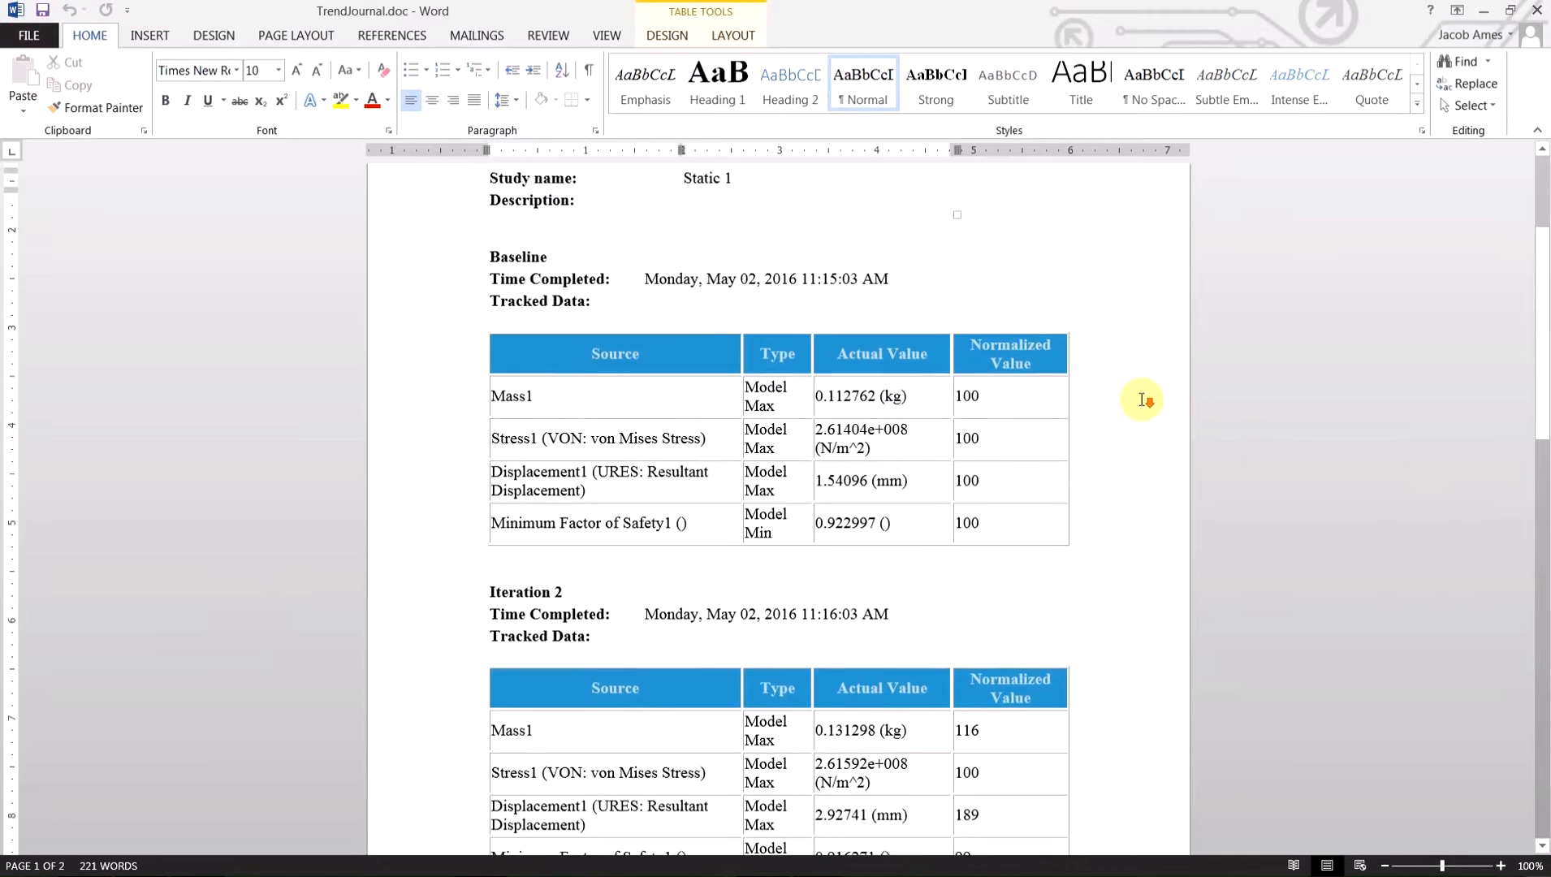
scroll(1137, 405, down, 7)
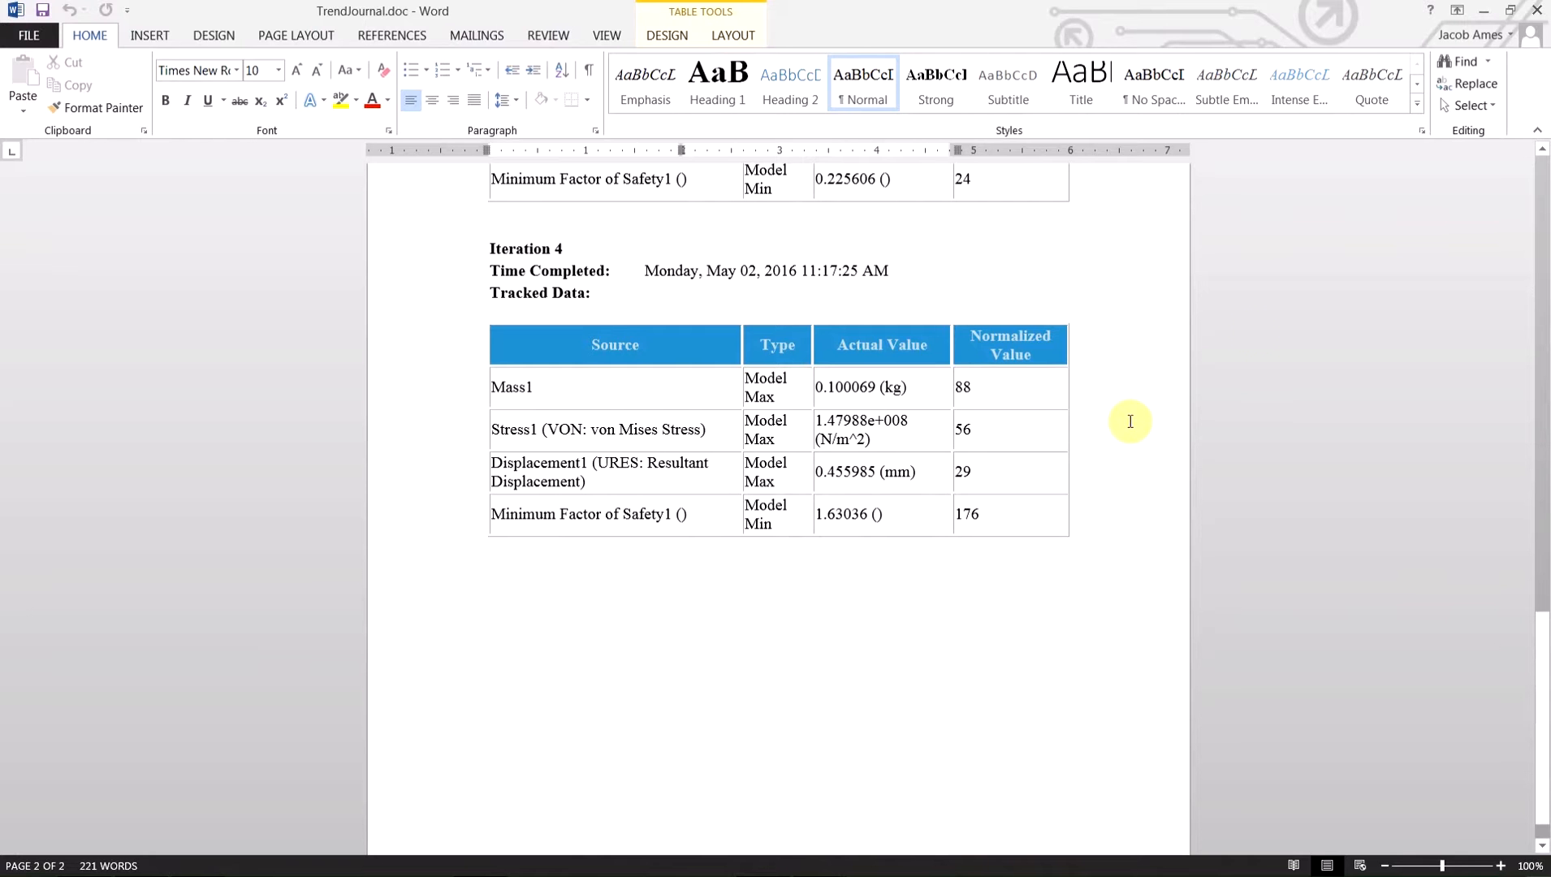
click(1538, 11)
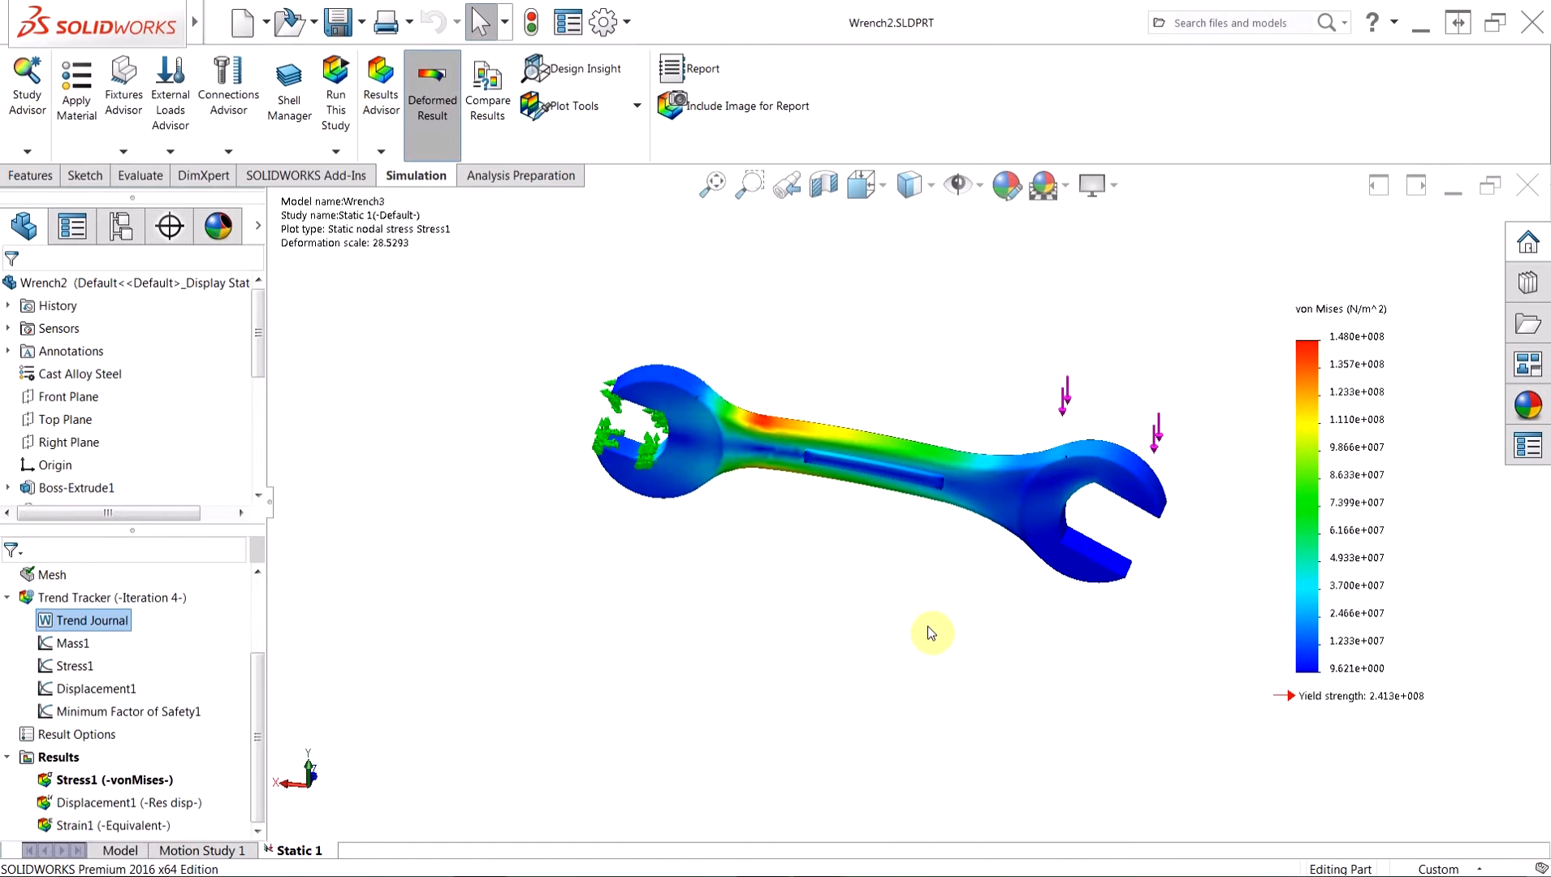
middle_drag(931, 633, 1012, 640)
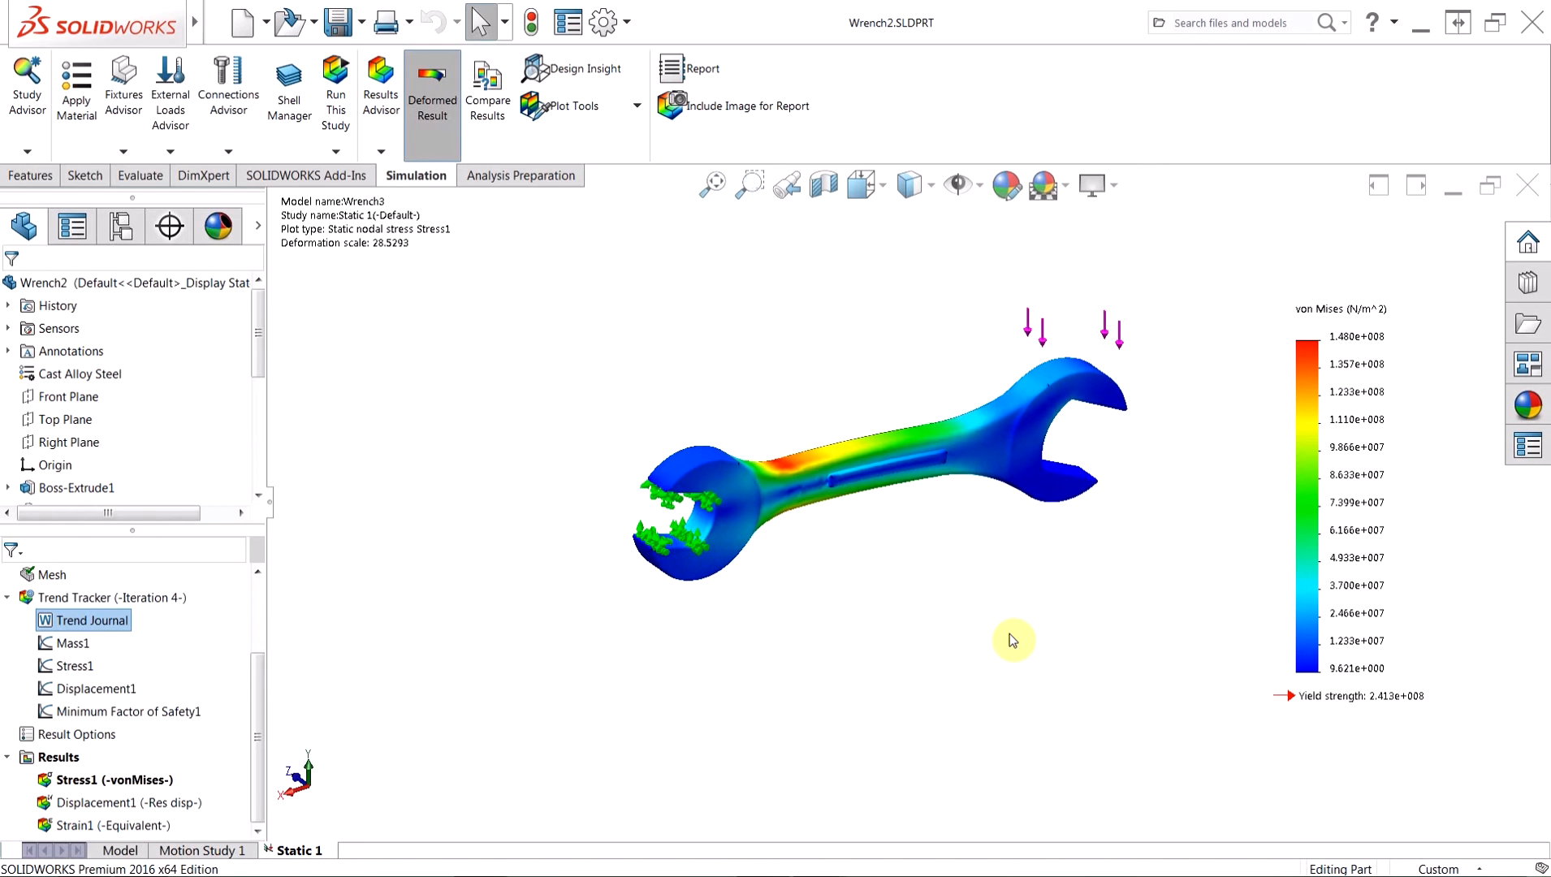